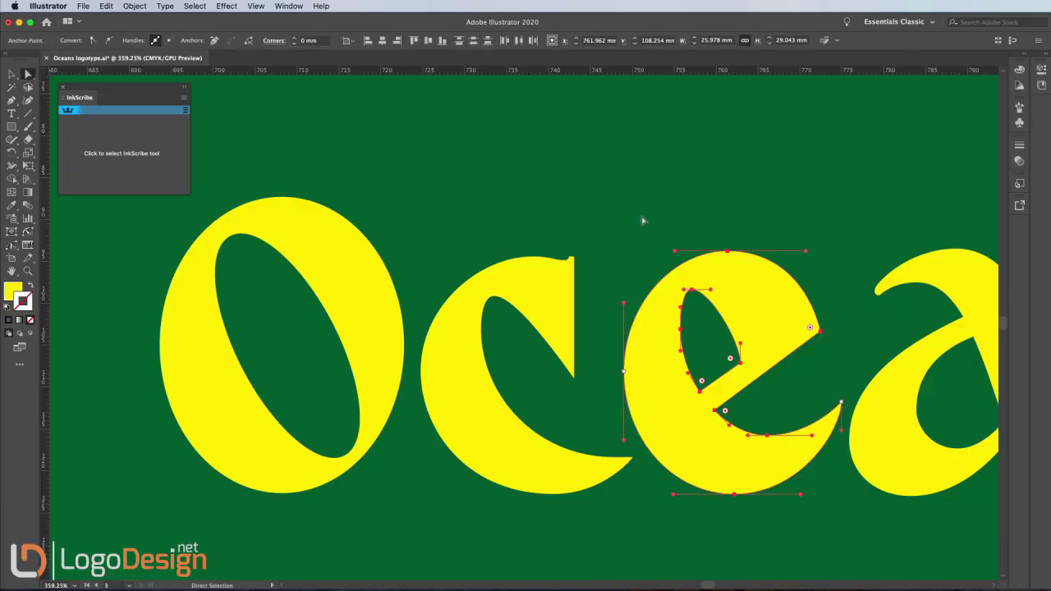
Select the O, c, e and a paths in the finished logotype to show their anchors
left_click_drag(632, 502, 369, 190)
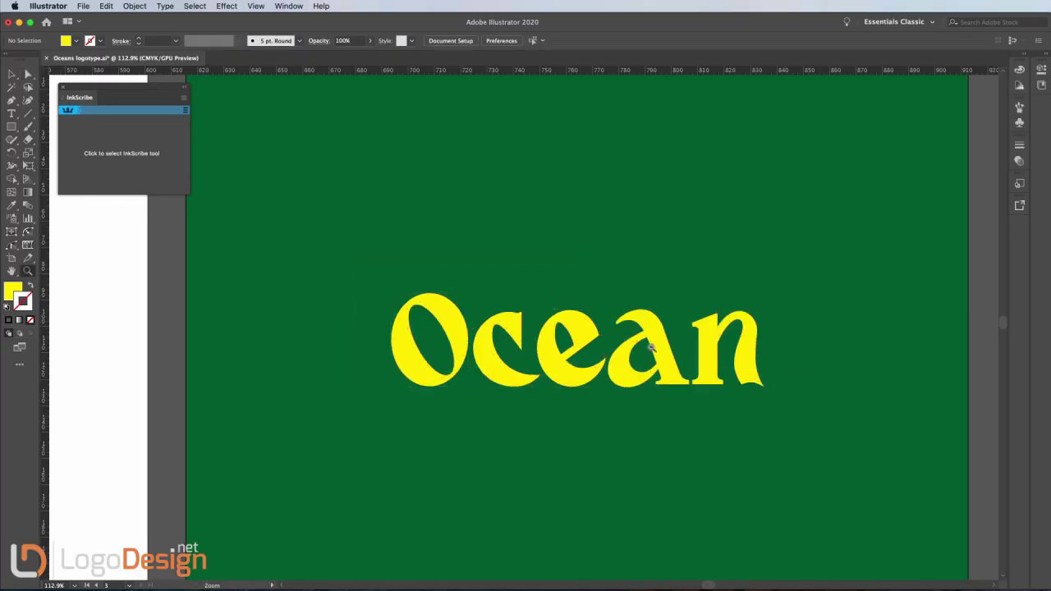
left_click_drag(656, 353, 962, 369)
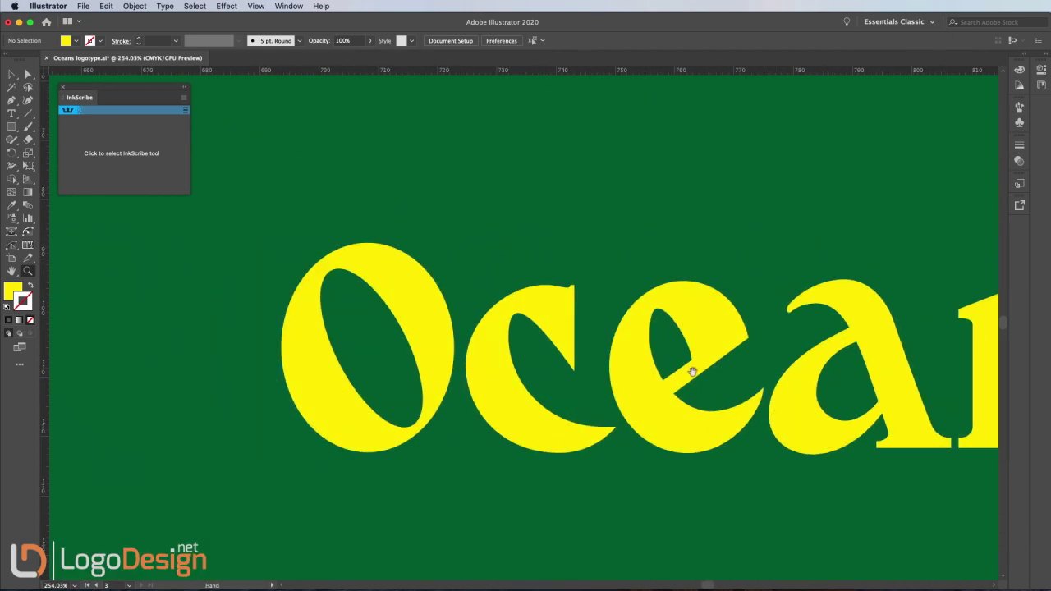
left_click_drag(863, 364, 637, 261)
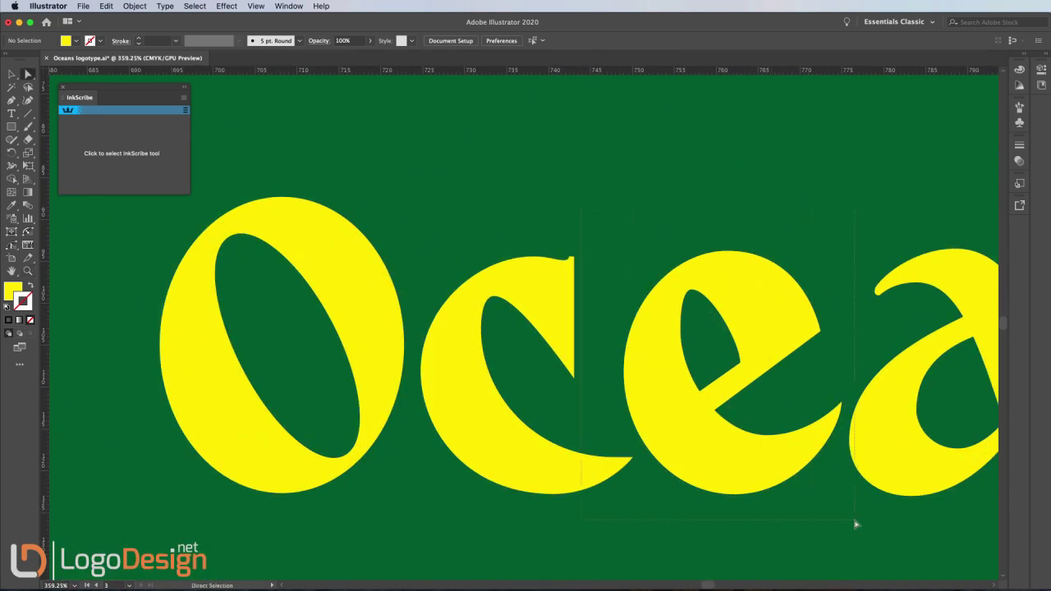
left_click_drag(855, 523, 643, 220)
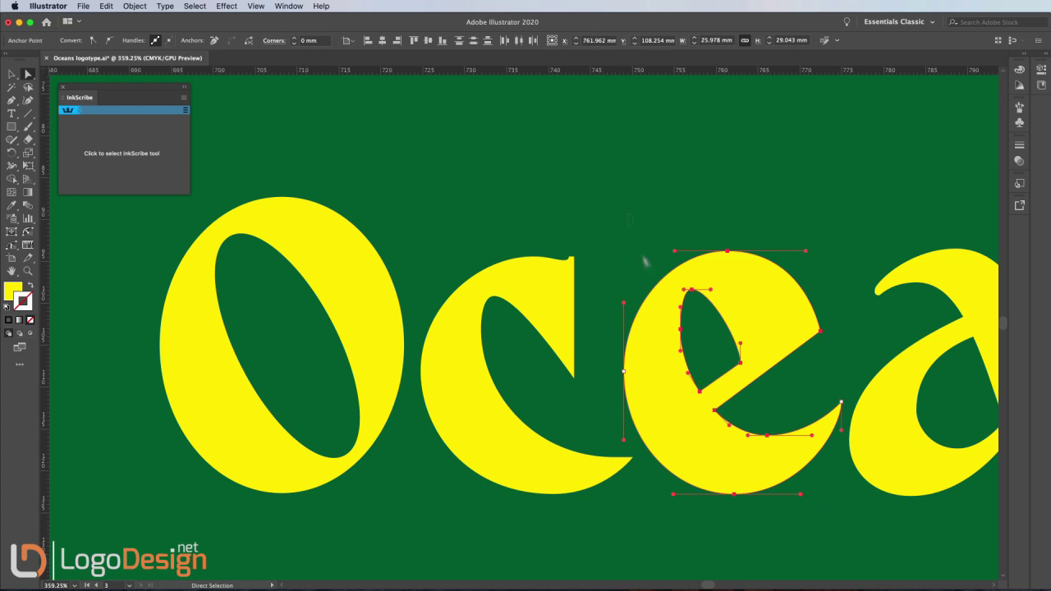
left_click_drag(829, 527, 612, 450)
Select the O, c, a and n paths to inspect their anchor points, then deselect
left_click_drag(367, 190, 616, 504)
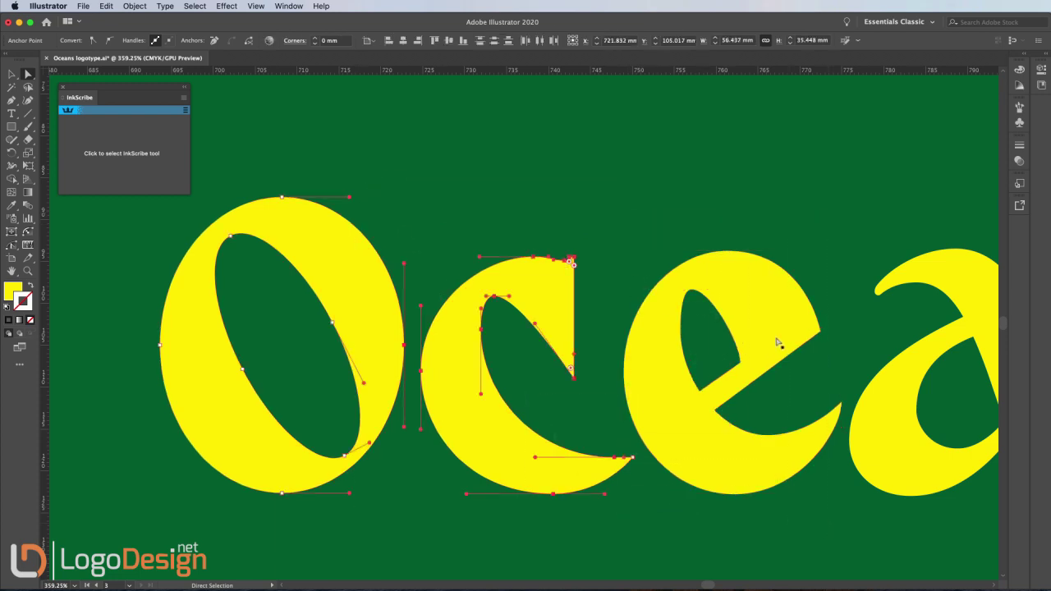
left_click_drag(868, 255, 654, 208)
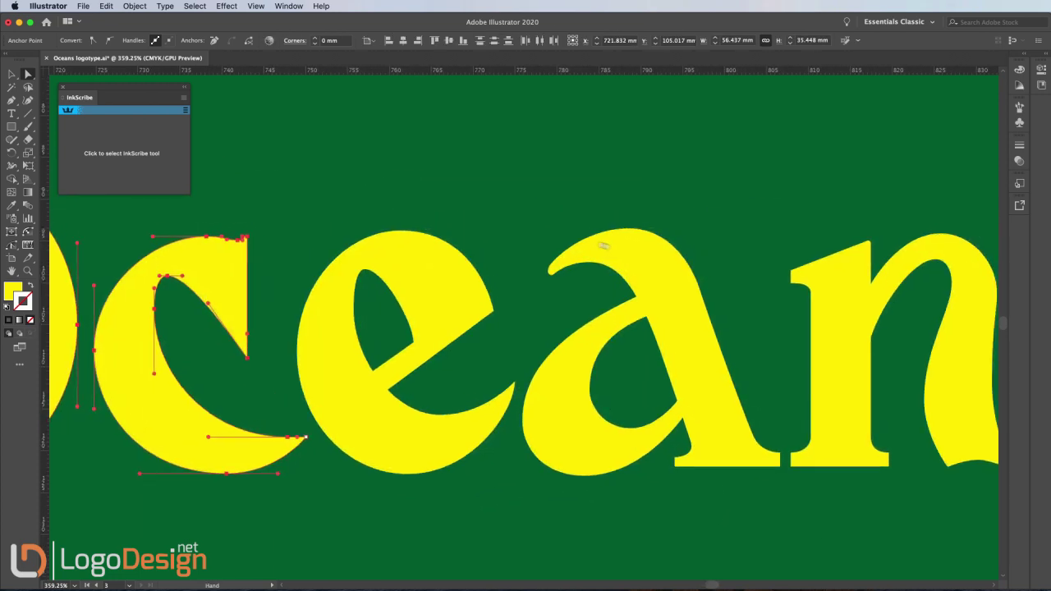
left_click_drag(953, 513, 963, 515)
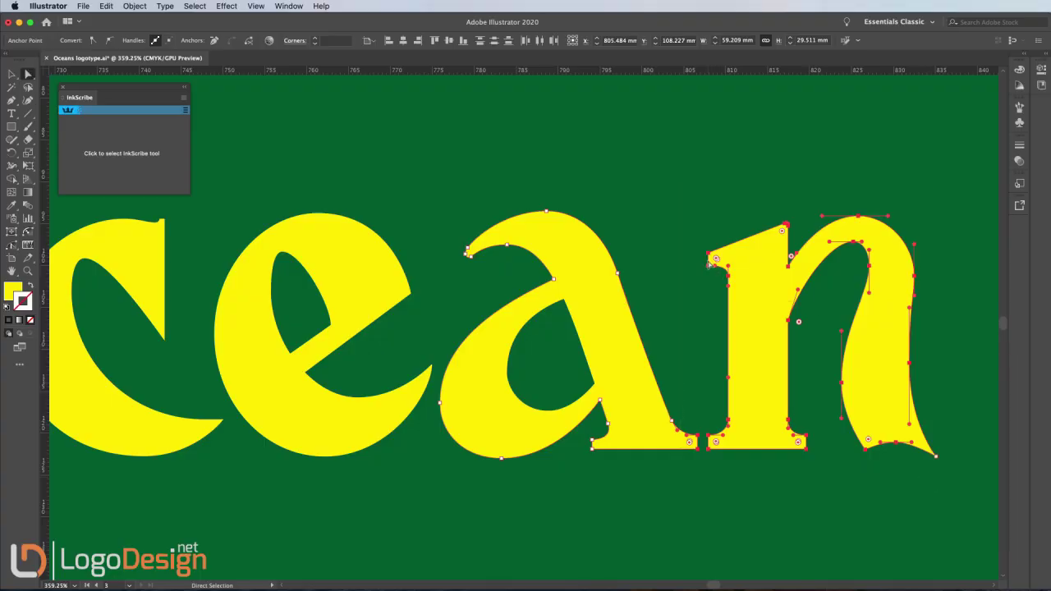
left_click_drag(438, 145, 247, 436)
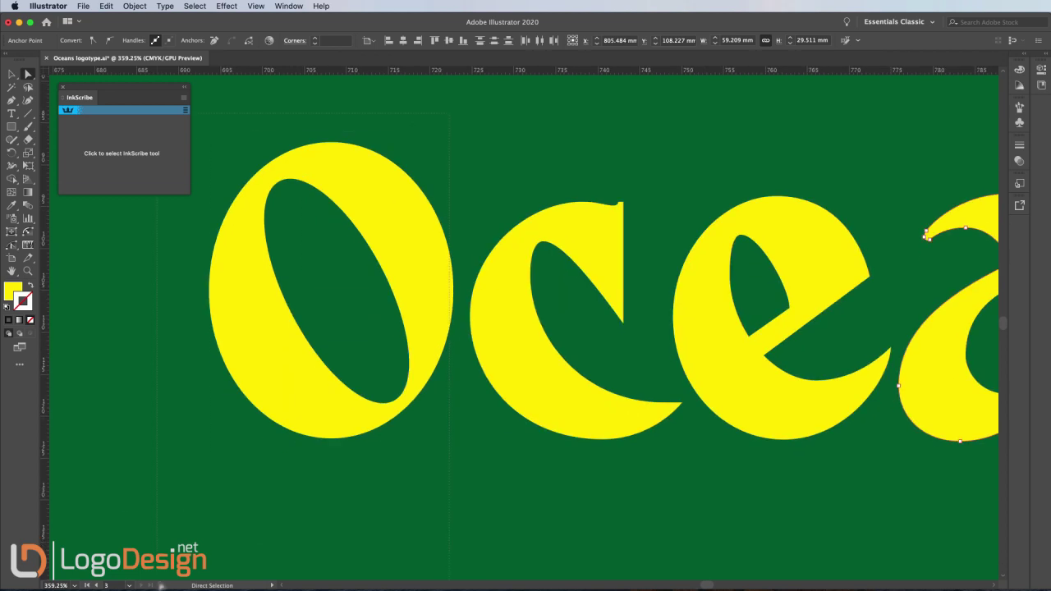
left_click(257, 448)
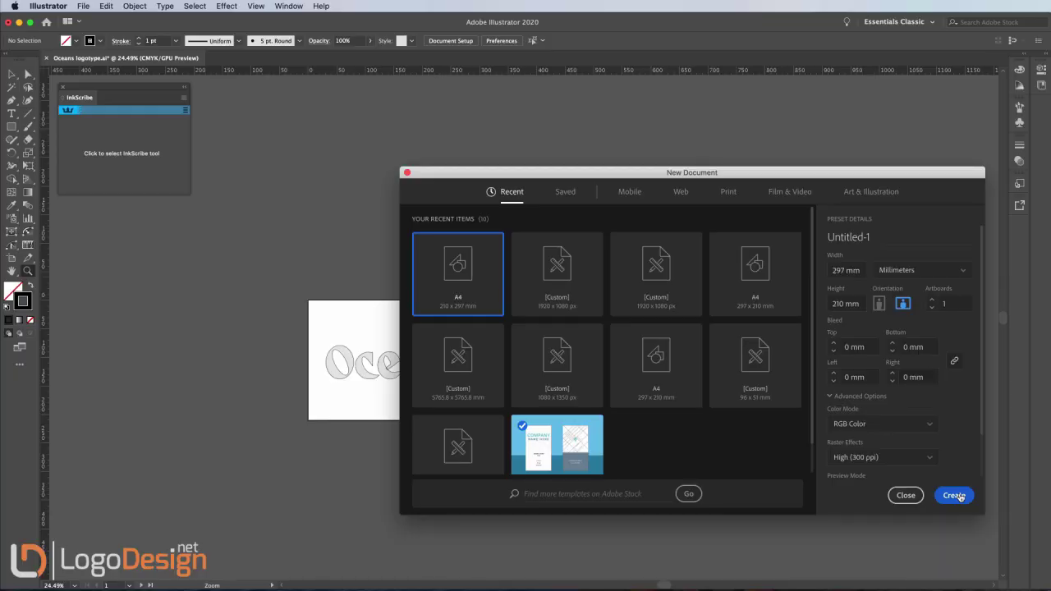
Place the Ocean drawing onto the new untitled document's artboard and zoom in on it
left_click_drag(833, 172, 759, 156)
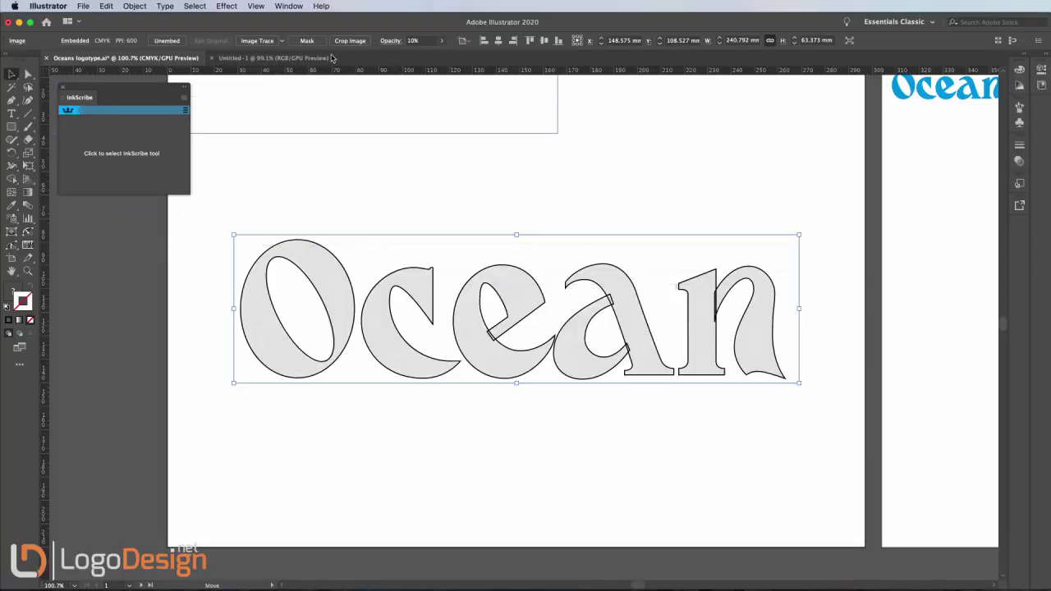
left_click(325, 58)
left_click_drag(614, 367, 604, 362)
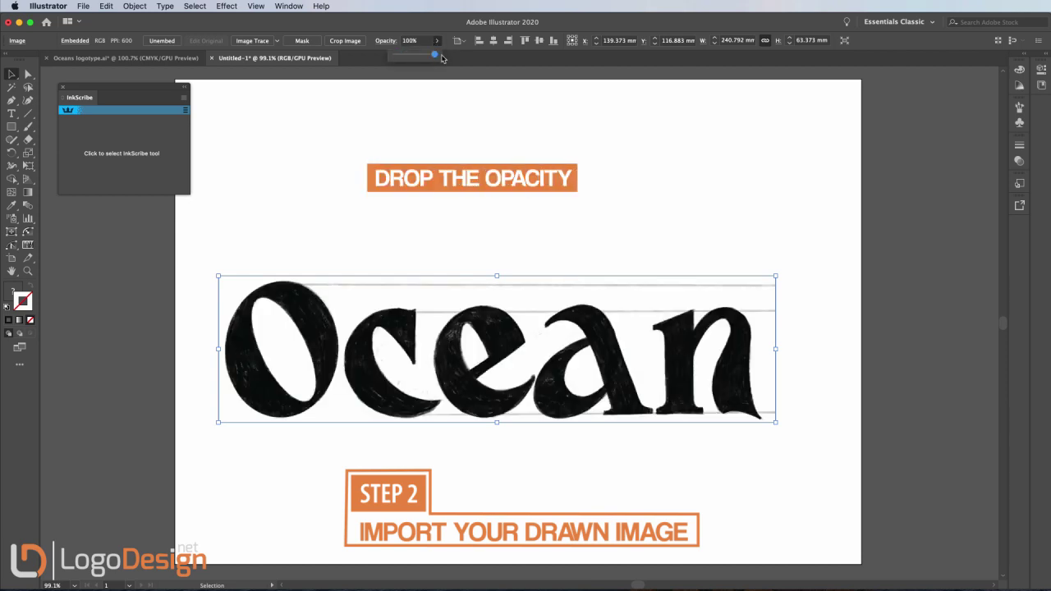
left_click(671, 239)
key("z")
left_click_drag(670, 239, 733, 372)
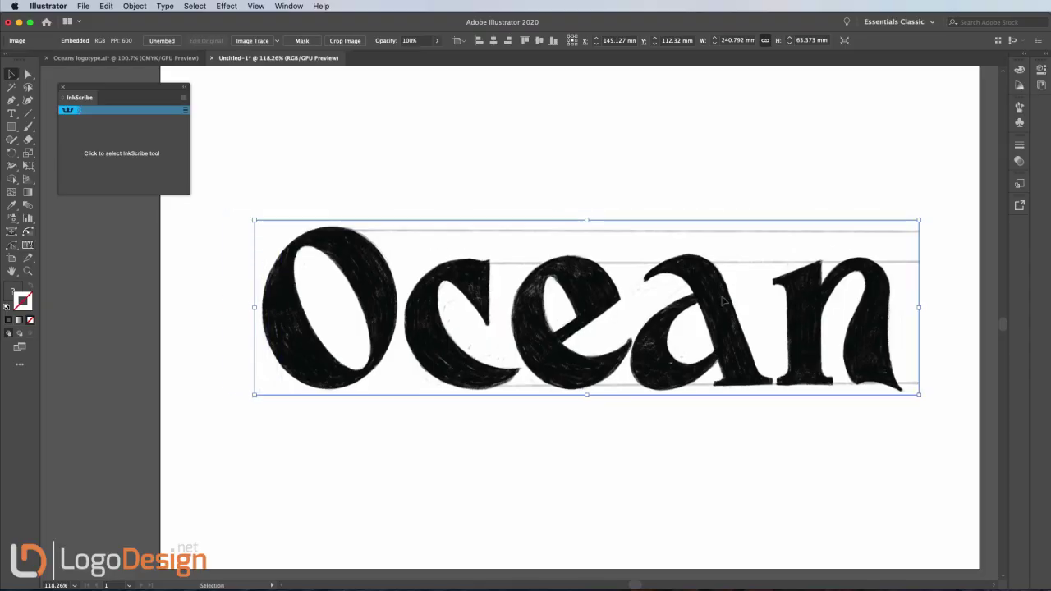
Centre the Ocean sketch horizontally and vertically on the artboard
scroll(719, 301, "down", 5)
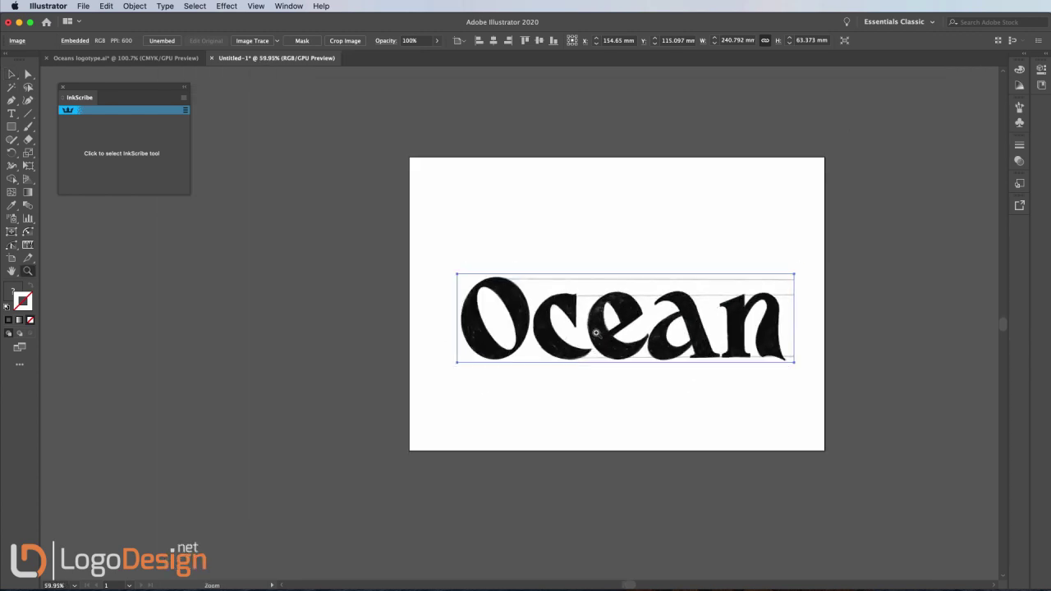
left_click_drag(608, 325, 608, 325)
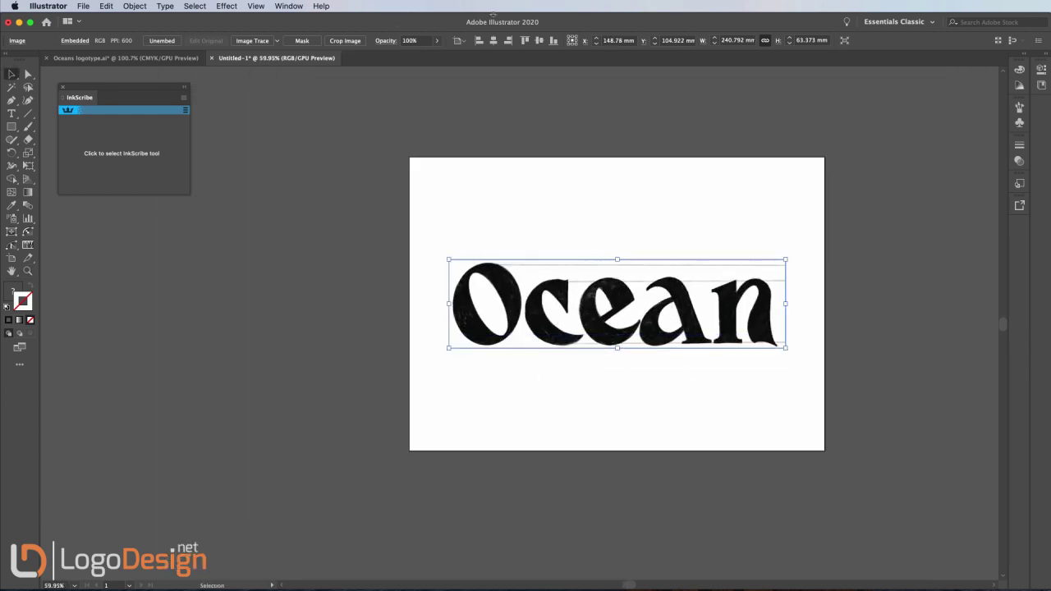
left_click(494, 43)
left_click(539, 41)
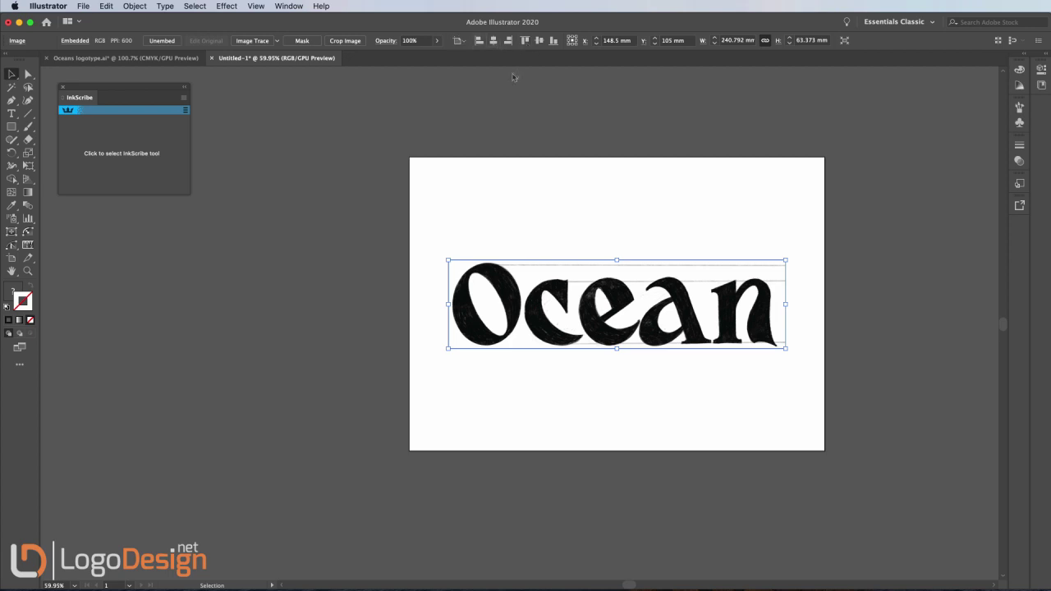
left_click(655, 219)
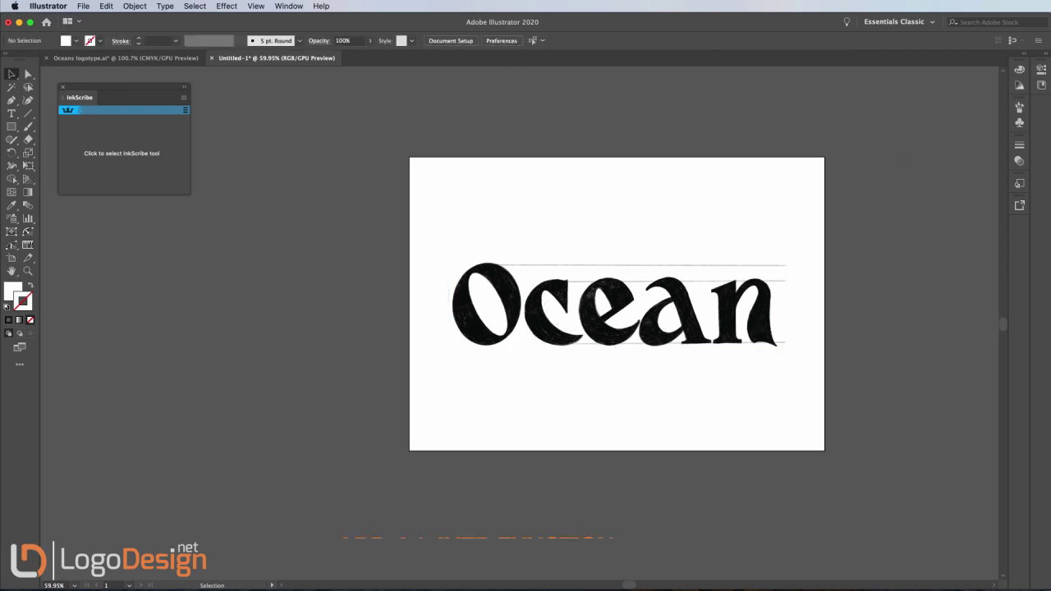
left_click_drag(947, 91, 898, 90)
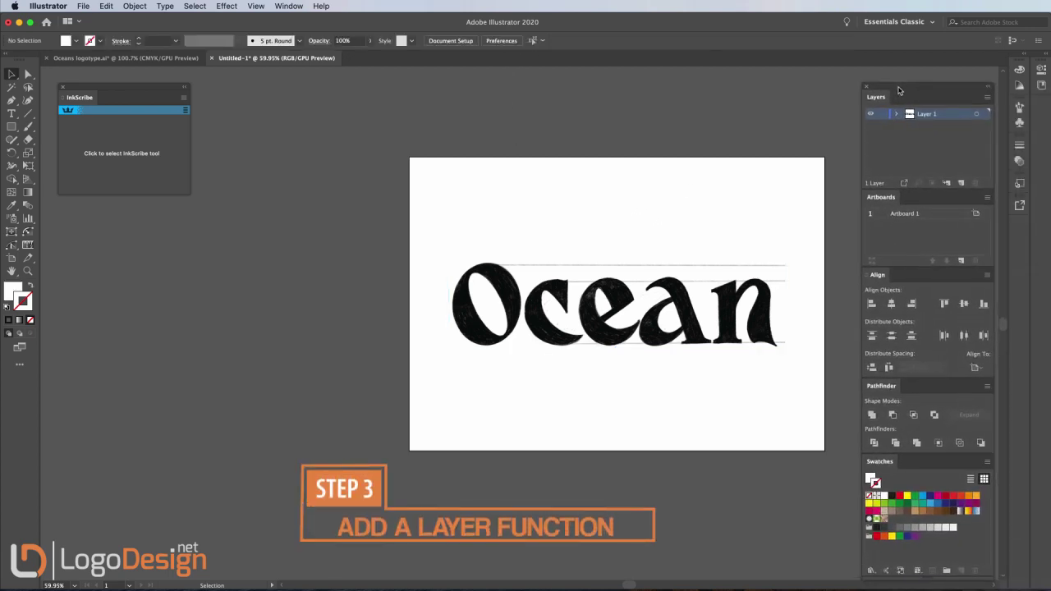
left_click(610, 345)
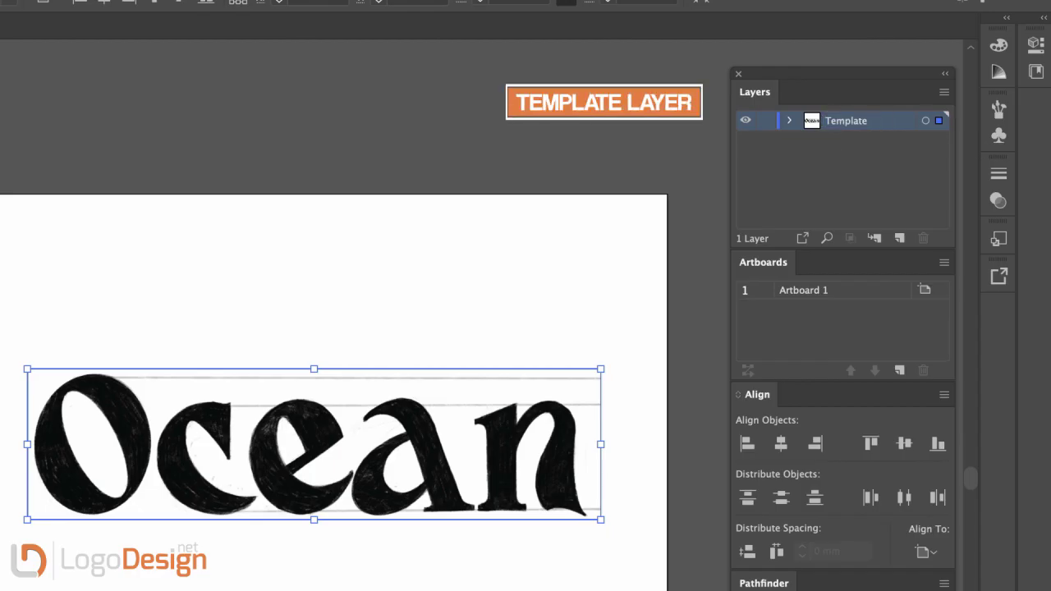
Add a layer named Vector above Template and fade the Template sketch to 10% opacity
left_click(899, 238)
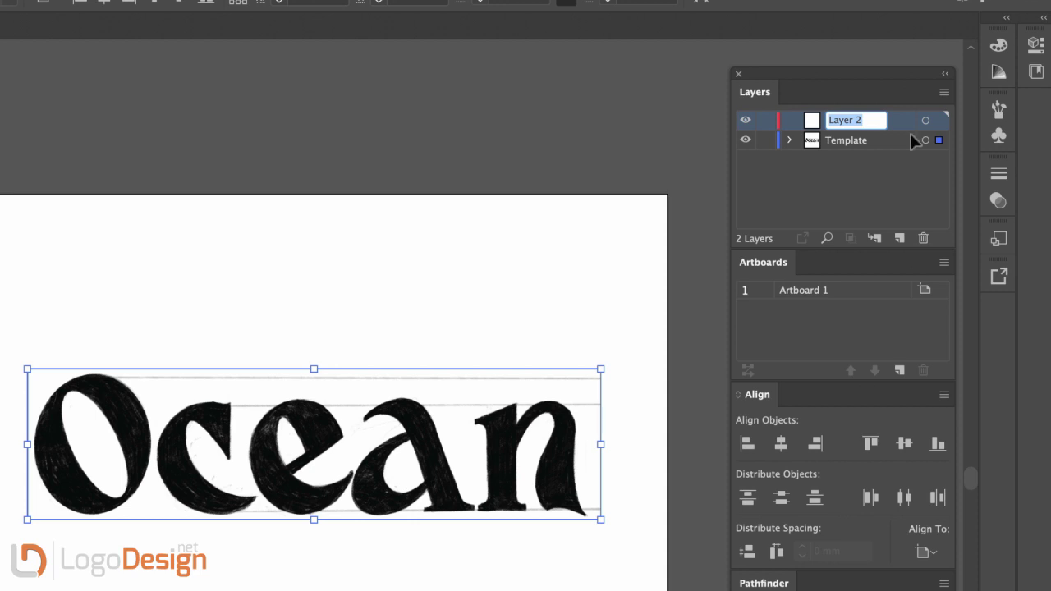
type("ctor")
key("Return")
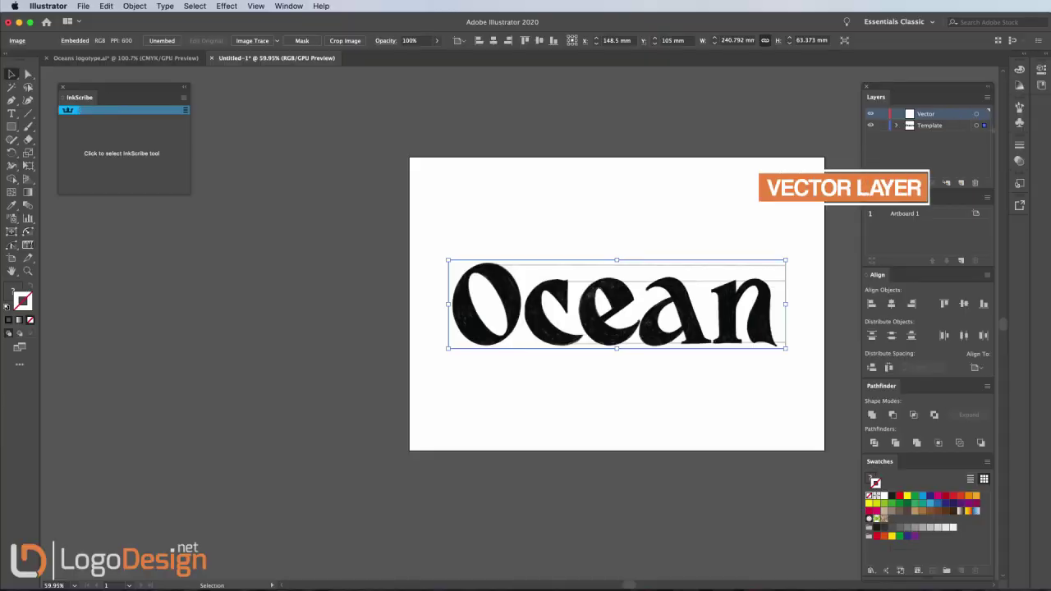
left_click(736, 295)
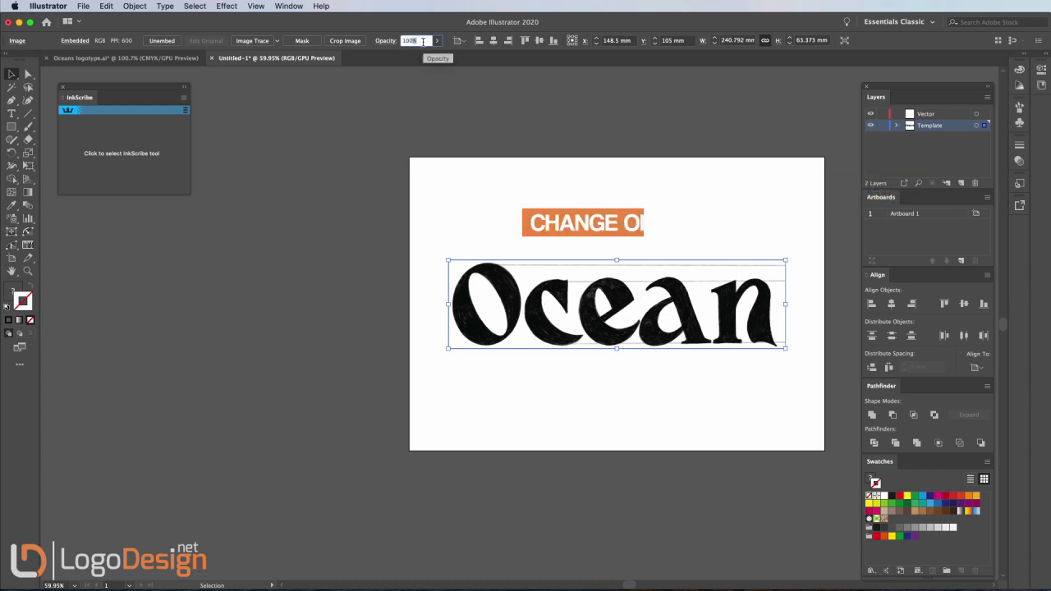
type("10")
key("Return")
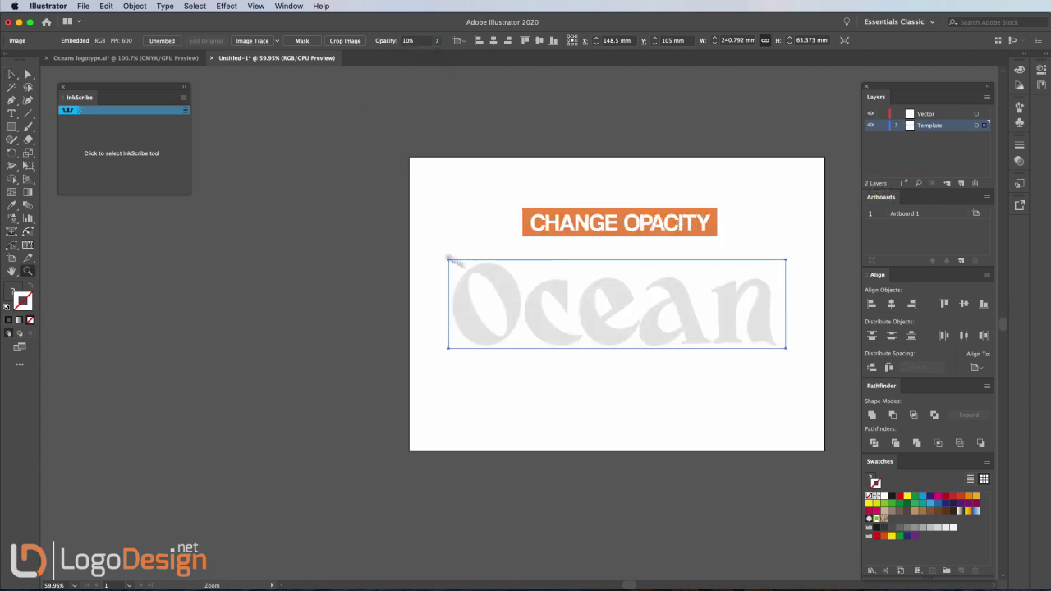
key("z")
mouse_move(446, 258)
left_mouse_down()
mouse_move(438, 263)
mouse_move(602, 235)
left_mouse_up()
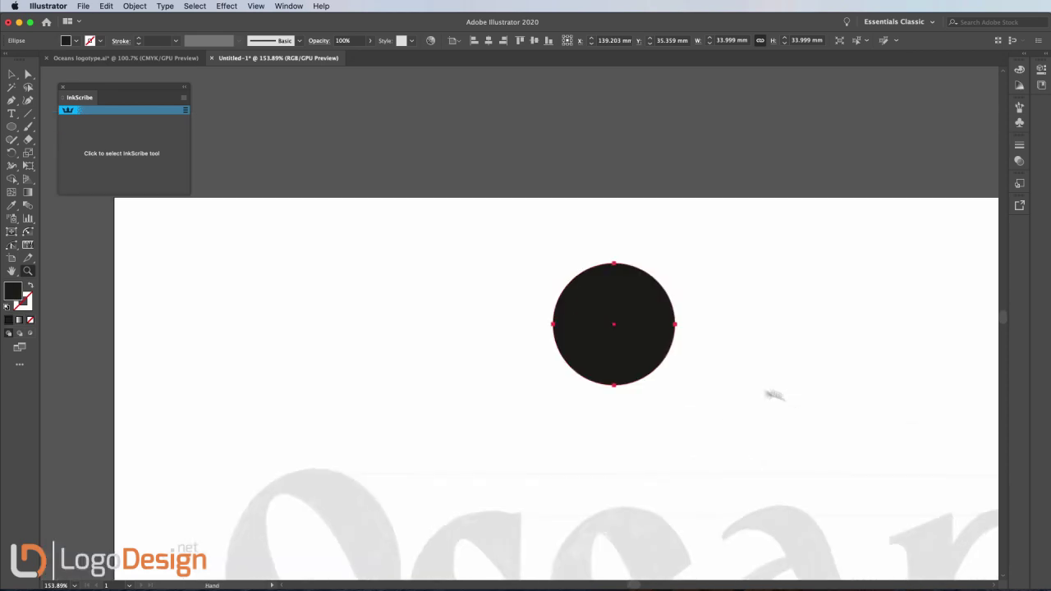
Try moving the circle and its top anchor, undoing each change, then switch to Outline view
key("v")
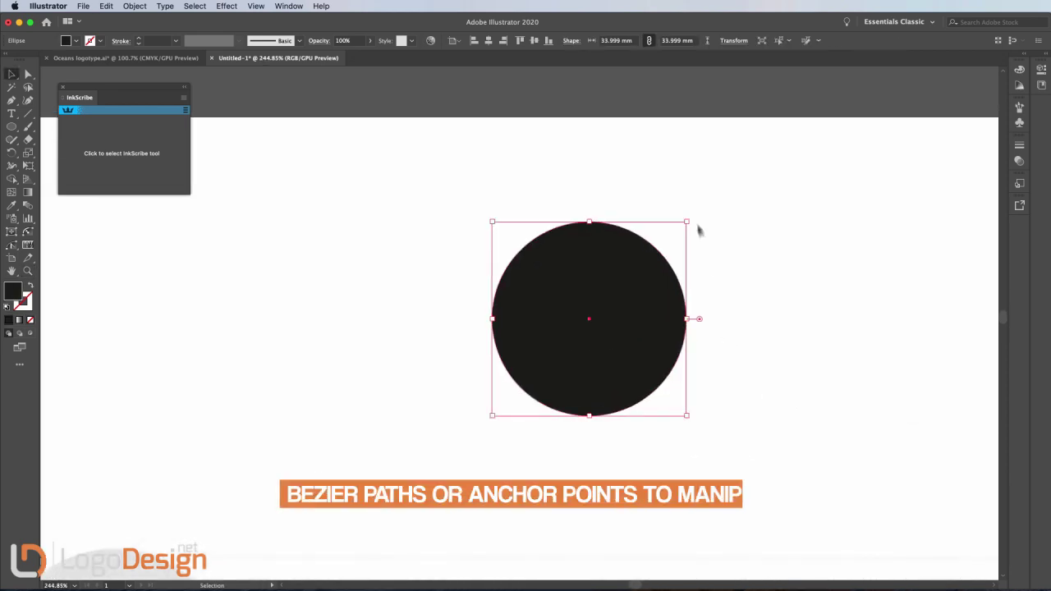
key("a")
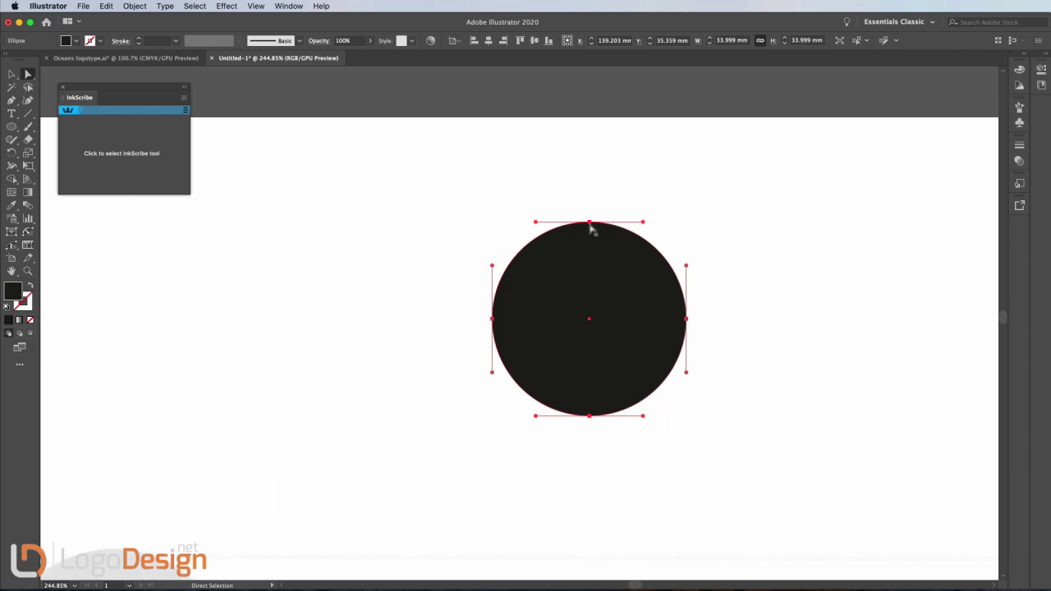
left_click_drag(590, 227, 589, 263)
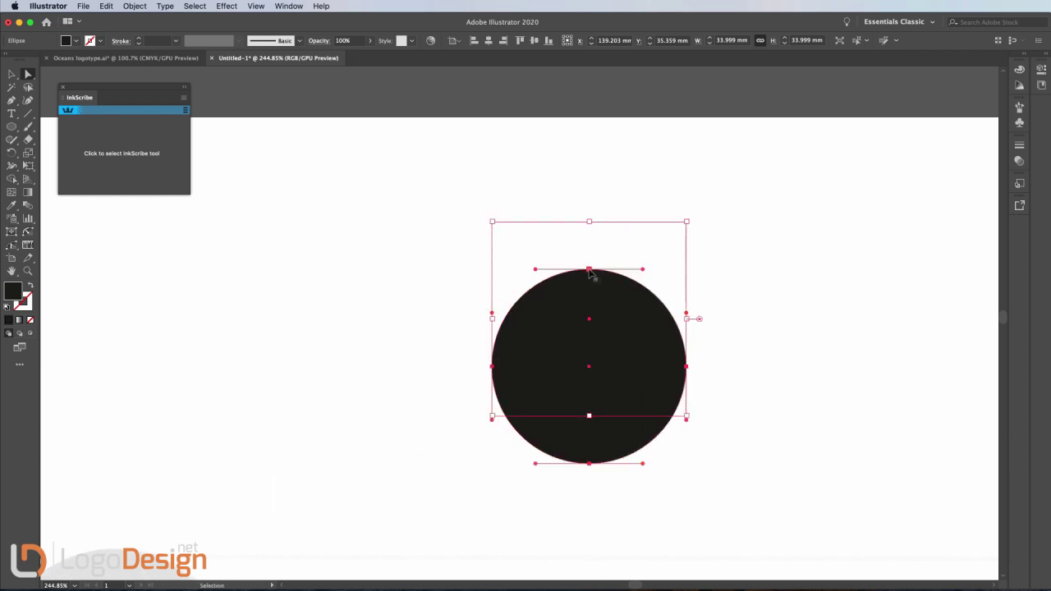
key("ctrl+z")
left_click(590, 222)
left_click_drag(588, 264, 589, 265)
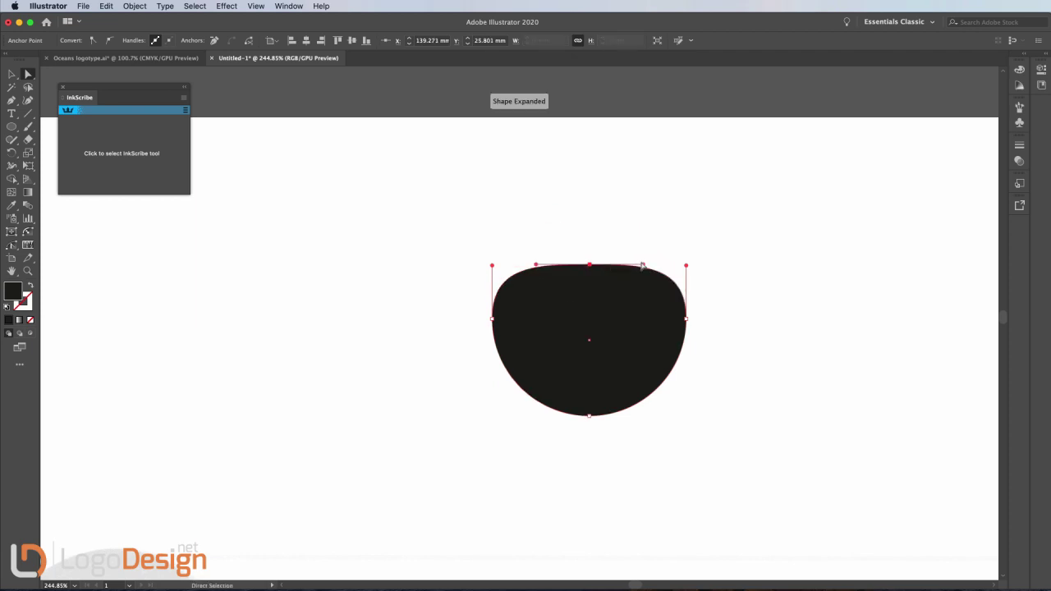
key("ctrl+z")
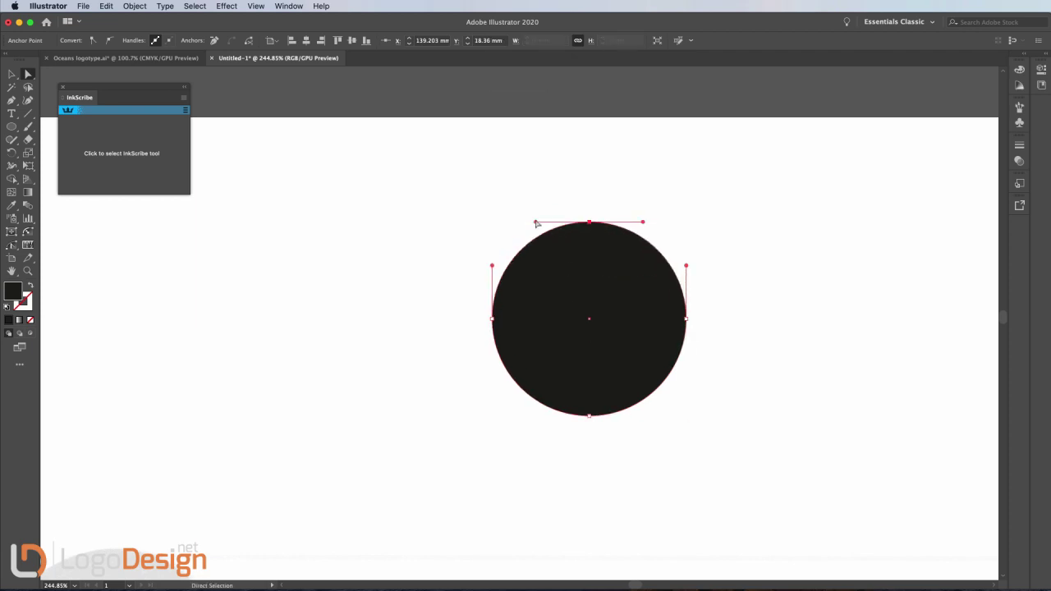
left_click_drag(550, 222, 657, 231)
key("ctrl+z")
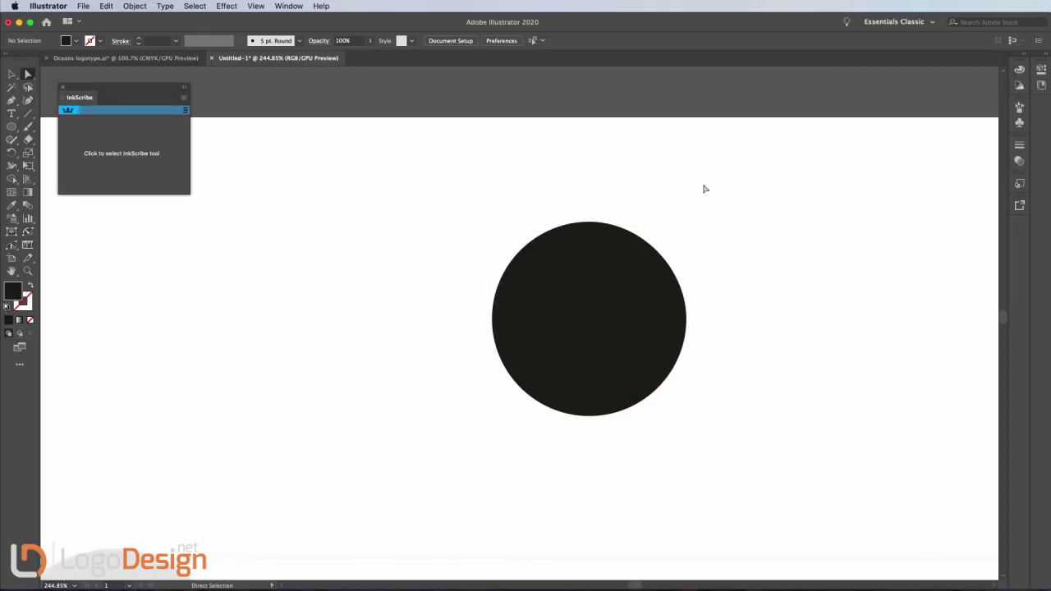
key("ctrl+y")
Draw a rectangle to the left of the circle
left_click_drag(430, 421, 424, 434)
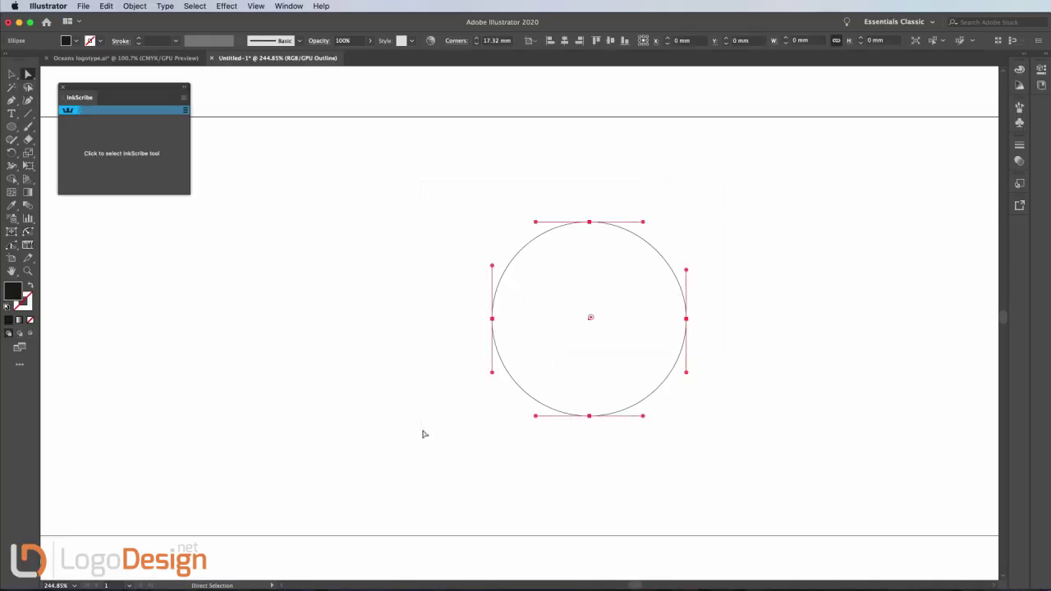
left_click(440, 416)
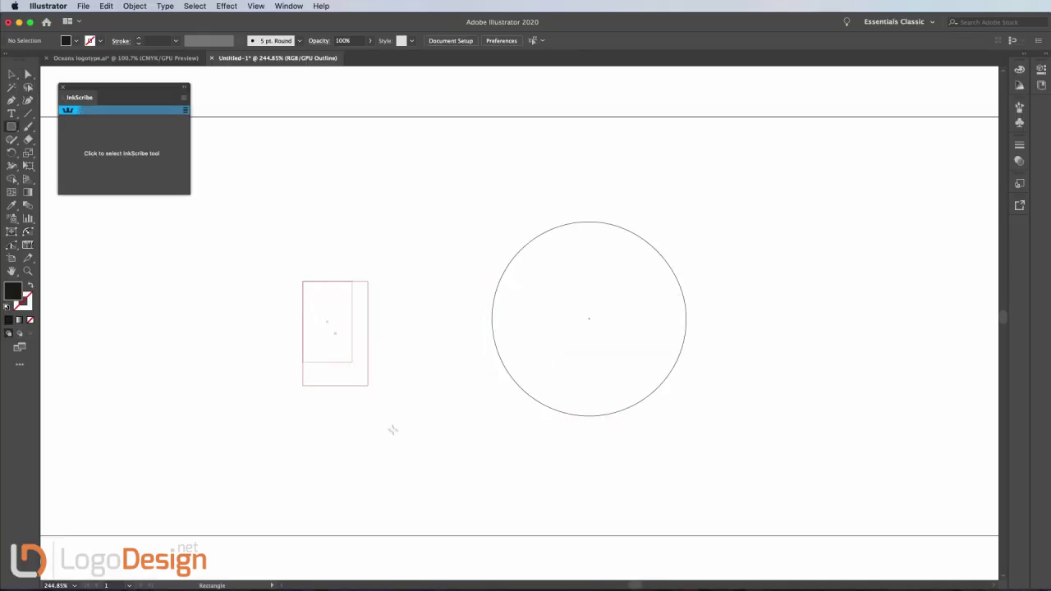
left_click_drag(392, 429, 451, 454)
Direct-select the circle's anchors to show their curve handles beside the rectangle's corners
key("a")
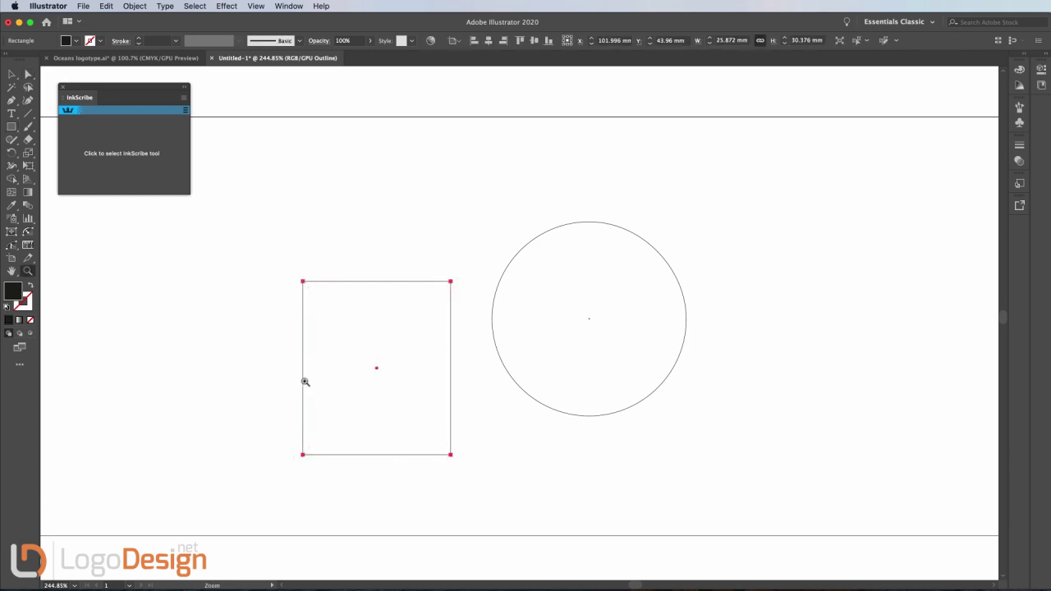
scroll(312, 380, "up", 2)
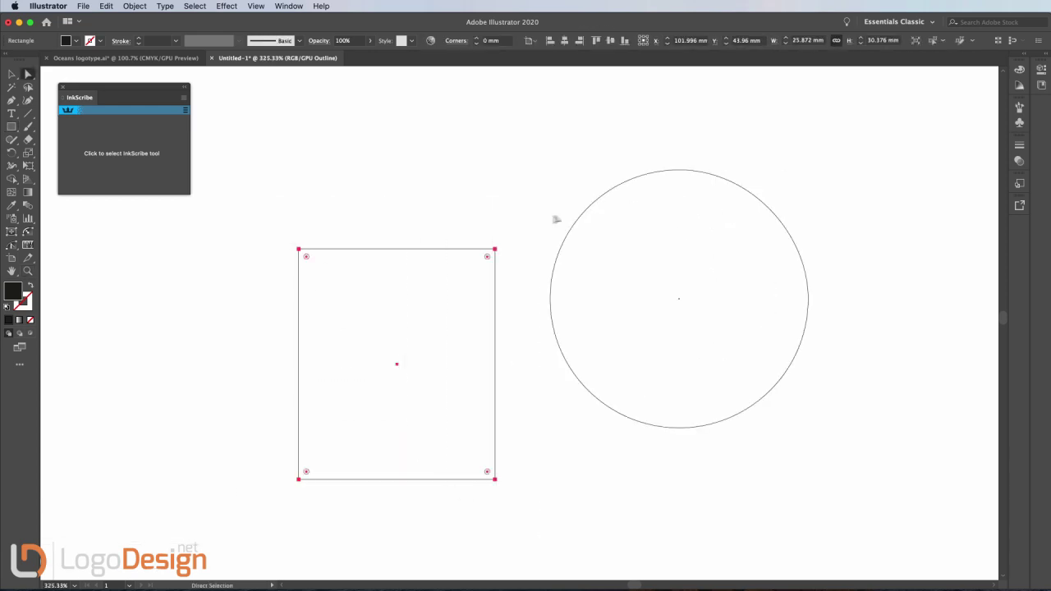
left_click_drag(867, 435, 865, 432)
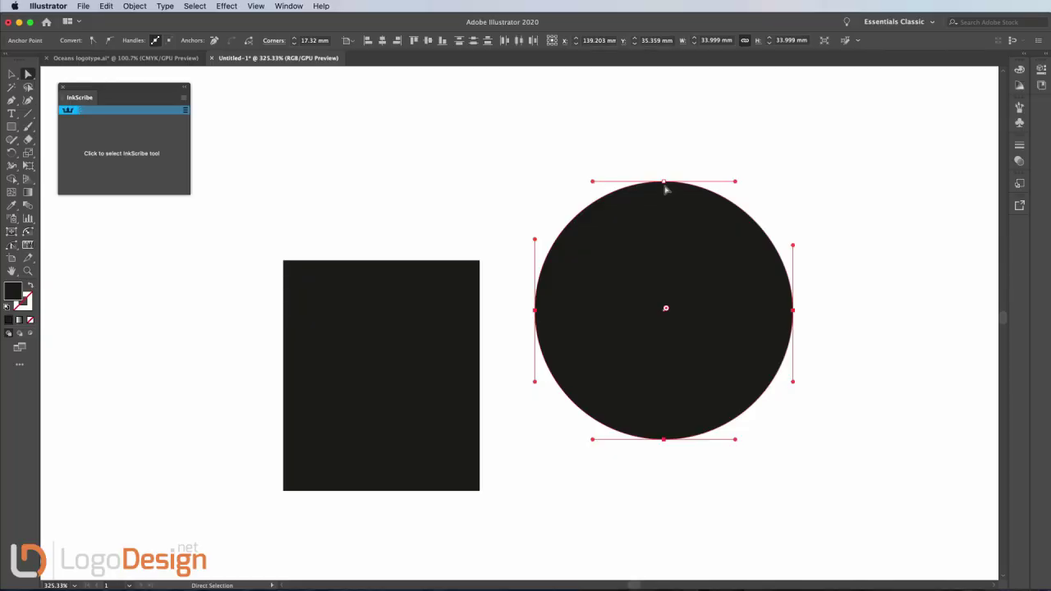
left_click(663, 182)
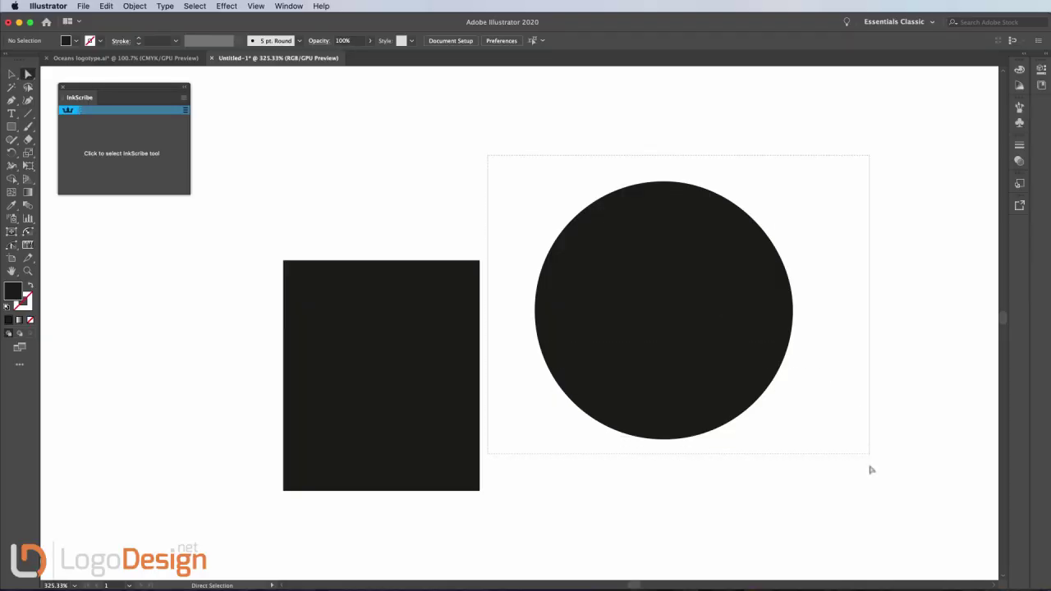
left_click_drag(871, 469, 872, 477)
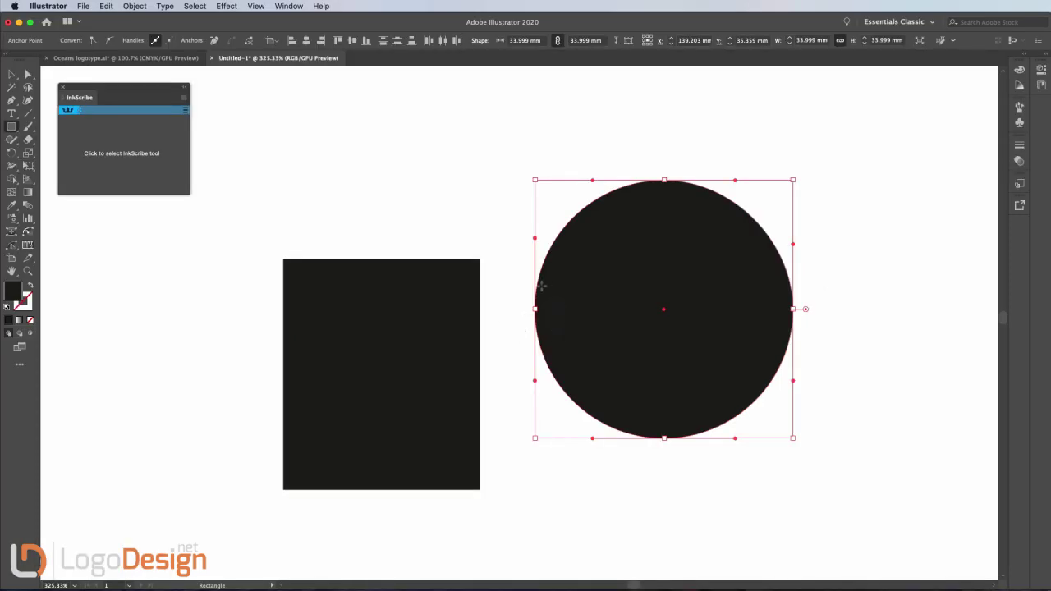
key("a")
left_click_drag(542, 286, 626, 301)
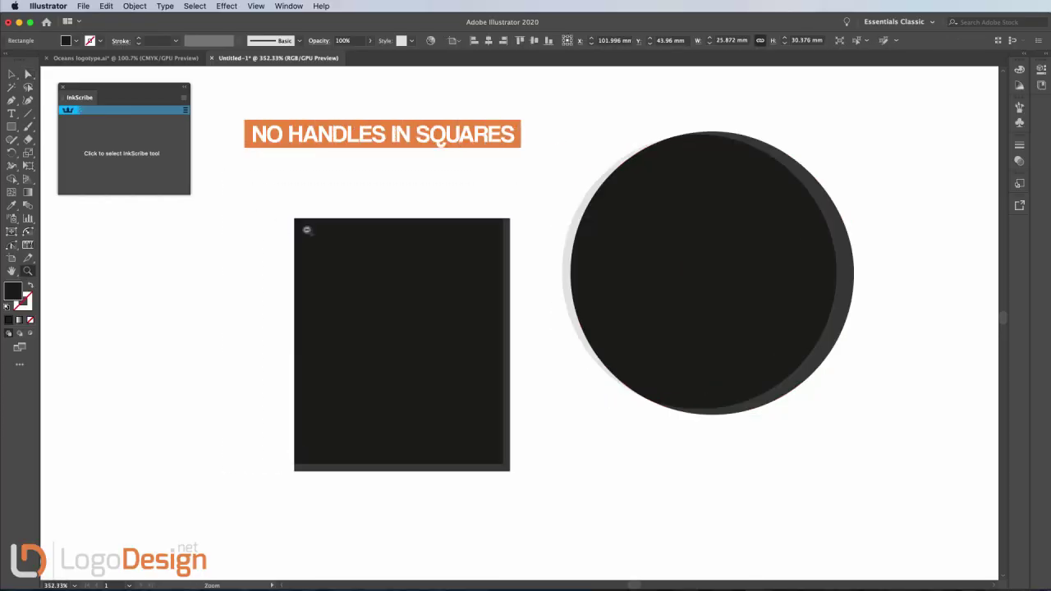
left_click(346, 165)
Draw a closed four-sided shape with the Pen tool
left_click(445, 164)
left_click(419, 266)
left_click(296, 249)
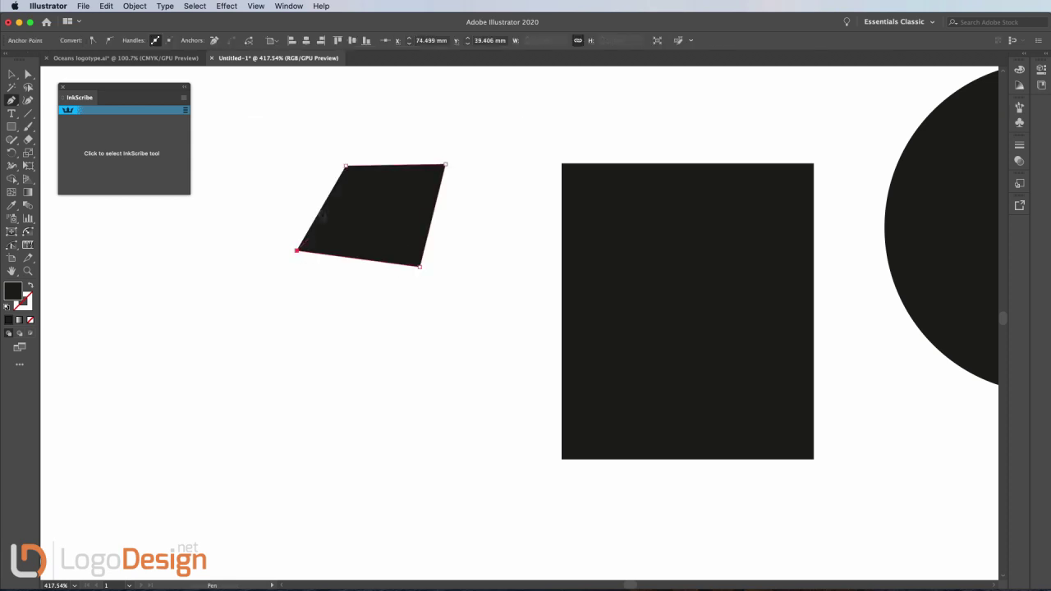
left_click(345, 166)
left_click(363, 146)
Round the shape's top-left corner into a curve, then outline an ellipse over the sketched O
key("a")
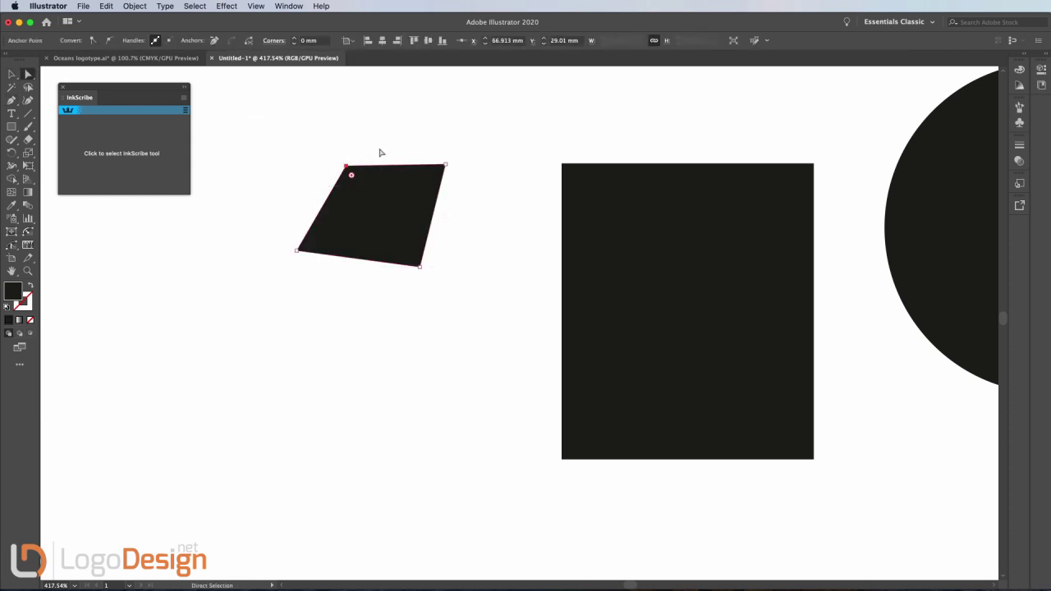
left_click(346, 166)
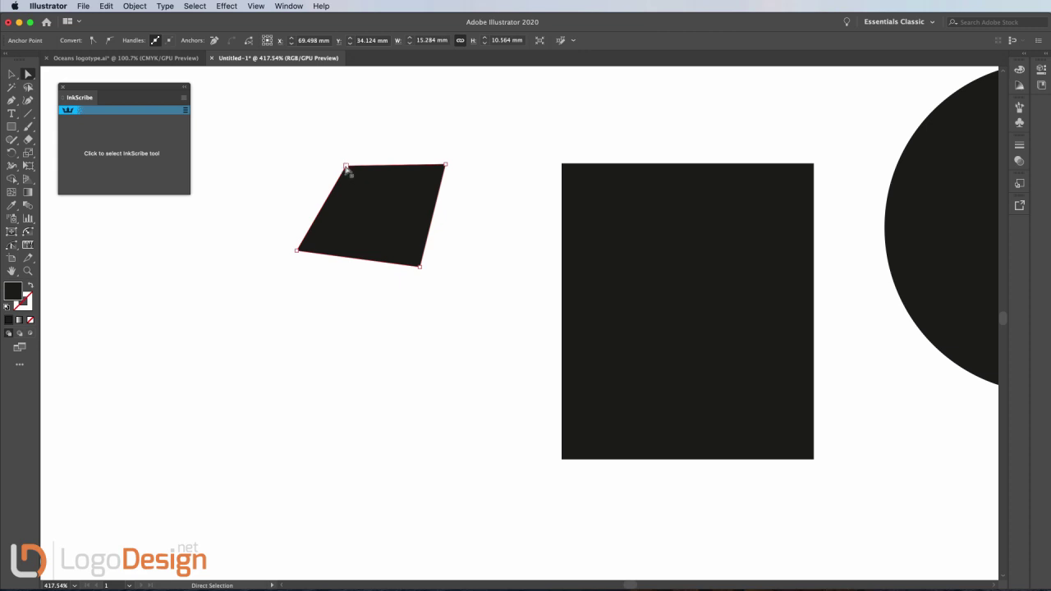
mouse_move(459, 306)
left_mouse_down()
mouse_move(516, 347)
mouse_move(504, 344)
left_mouse_up()
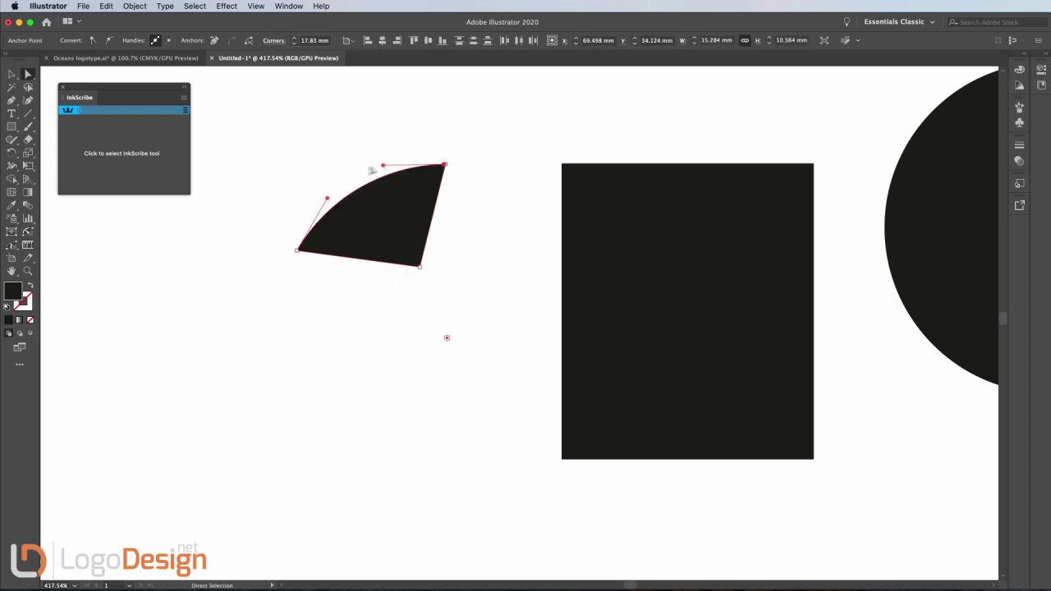
left_click_drag(326, 197, 348, 162)
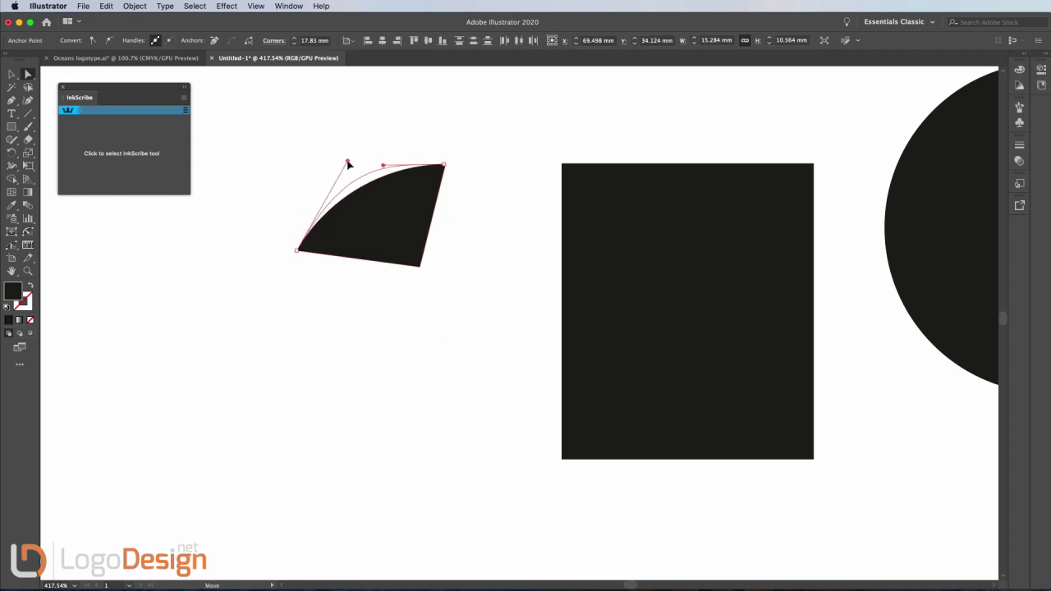
key("ctrl+z")
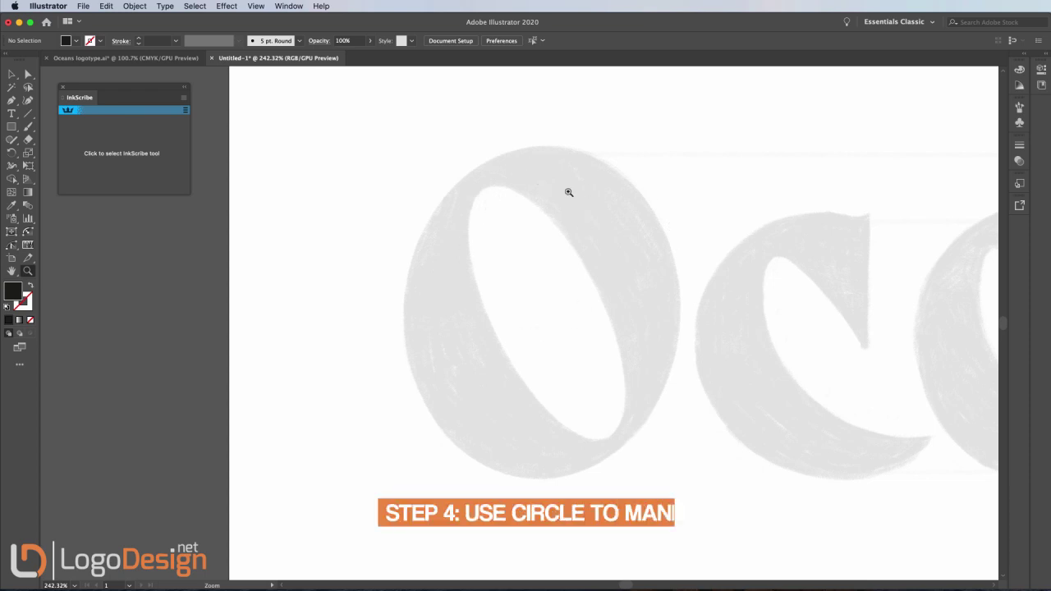
left_click_drag(608, 162, 436, 464)
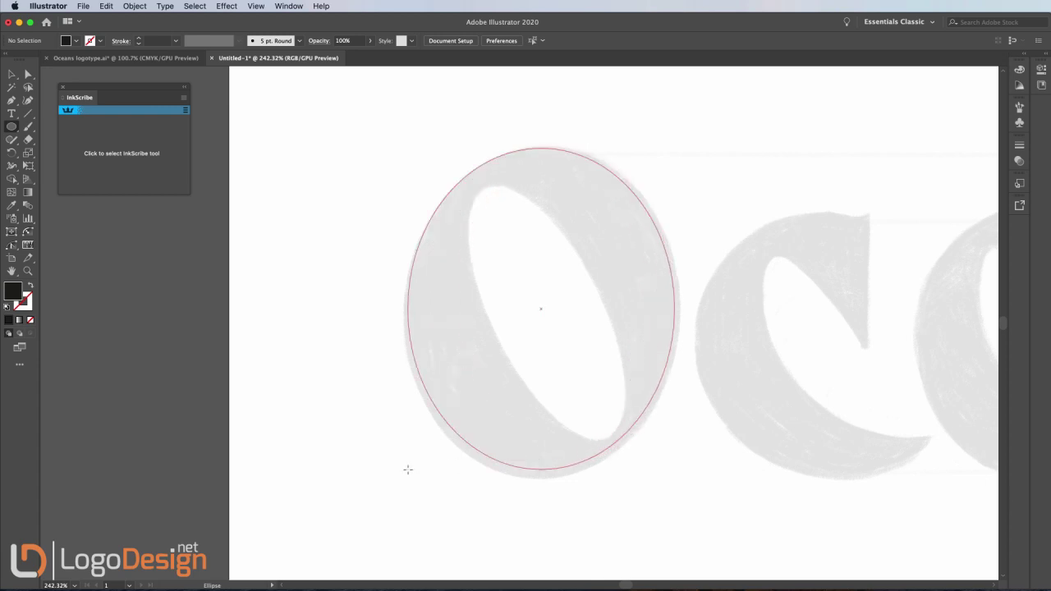
left_click_drag(436, 464, 406, 476)
key("ctrl+z")
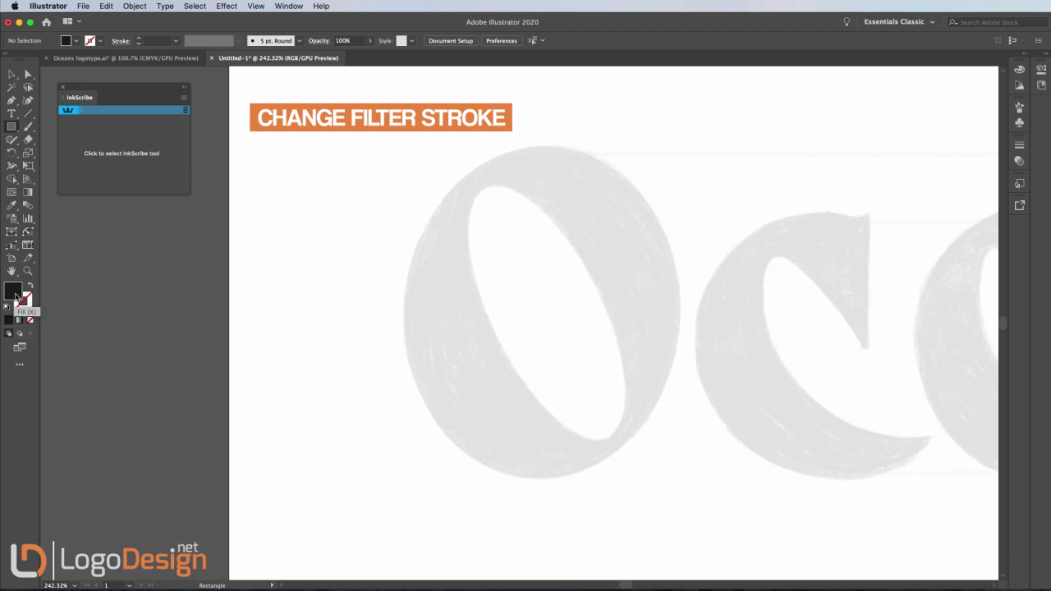
key("shift+x")
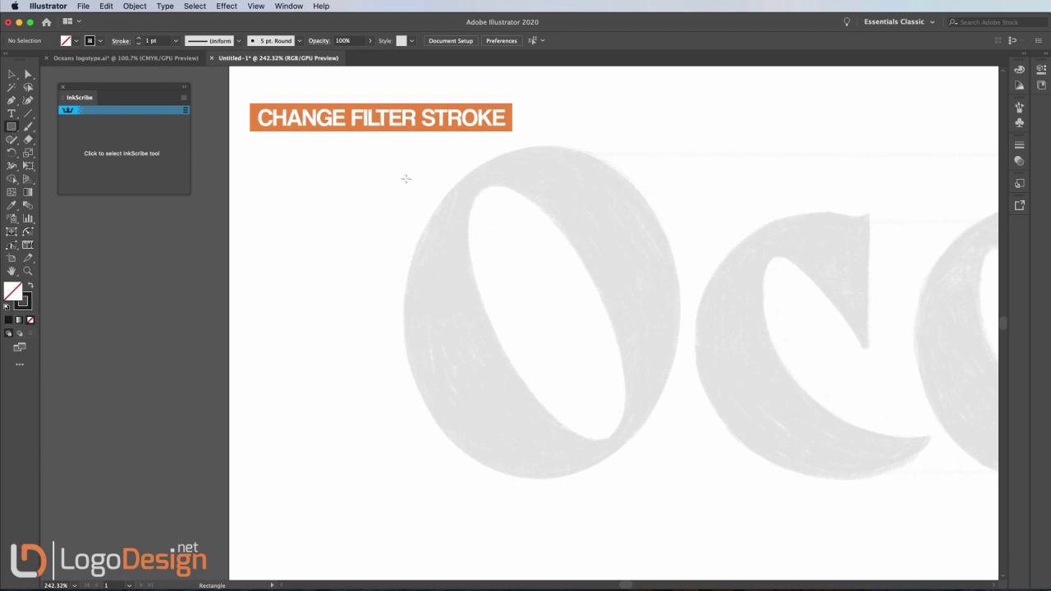
Draw an unfilled box around the sketched O with a 0.25 pt stroke
mouse_move(399, 156)
left_mouse_down()
mouse_move(697, 497)
mouse_move(697, 485)
left_mouse_up()
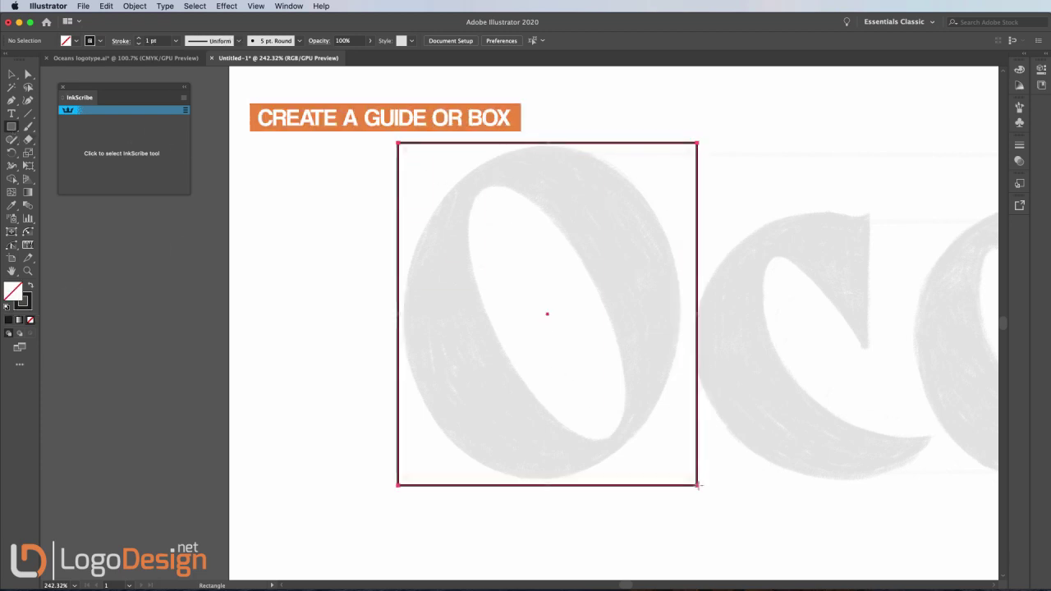
key("v")
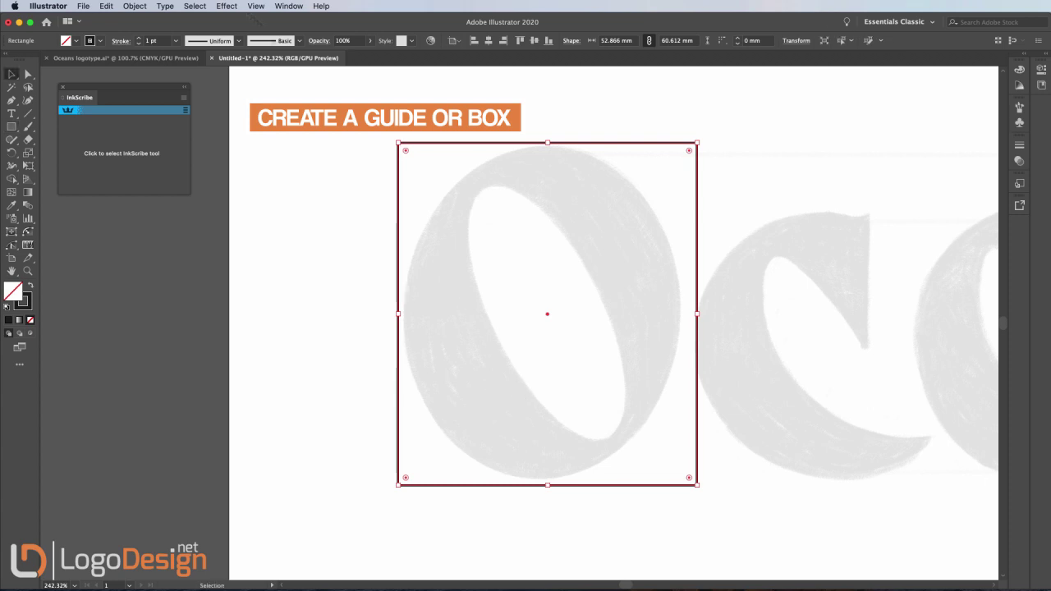
left_click(140, 43)
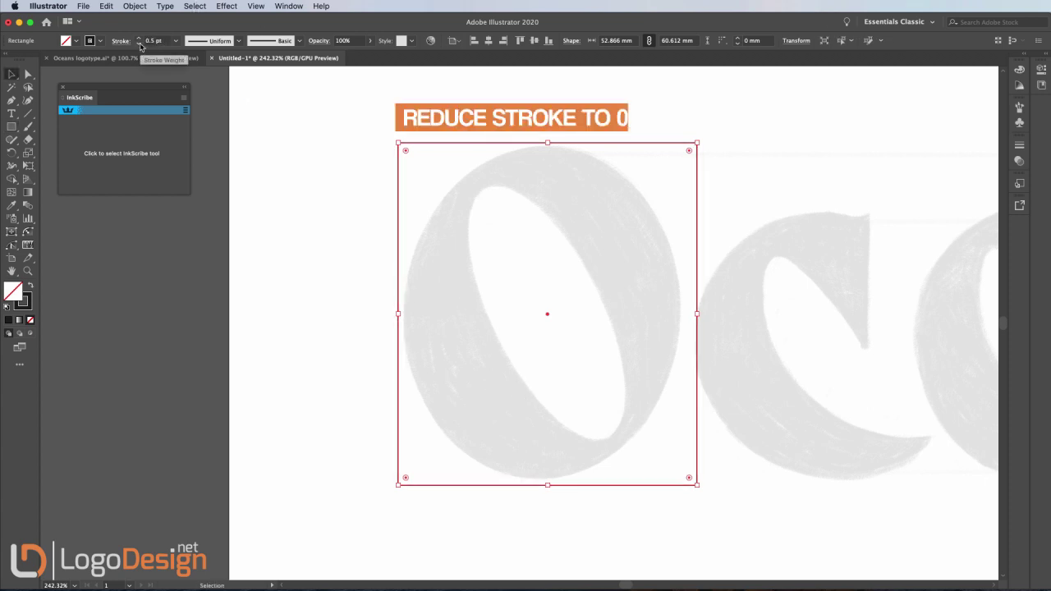
left_click(140, 44)
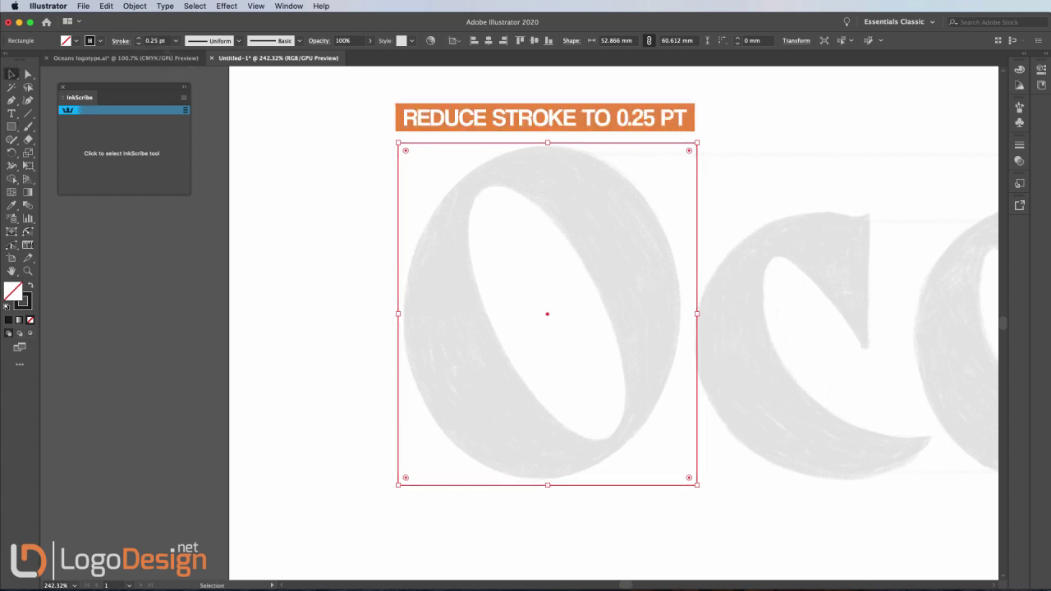
left_click(361, 149)
Pull the box's right and bottom edges in to touch the O
scroll(631, 246, "up", 2)
scroll(629, 286, "up", 2)
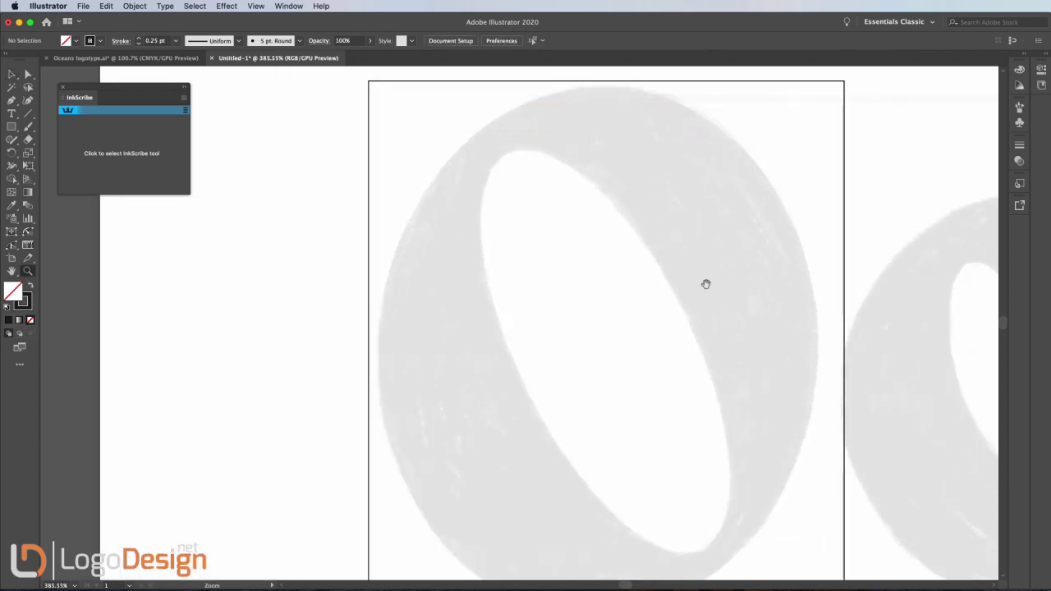
scroll(706, 284, "up", 1)
mouse_move(642, 120)
left_mouse_down()
mouse_move(618, 194)
mouse_move(617, 173)
left_mouse_up()
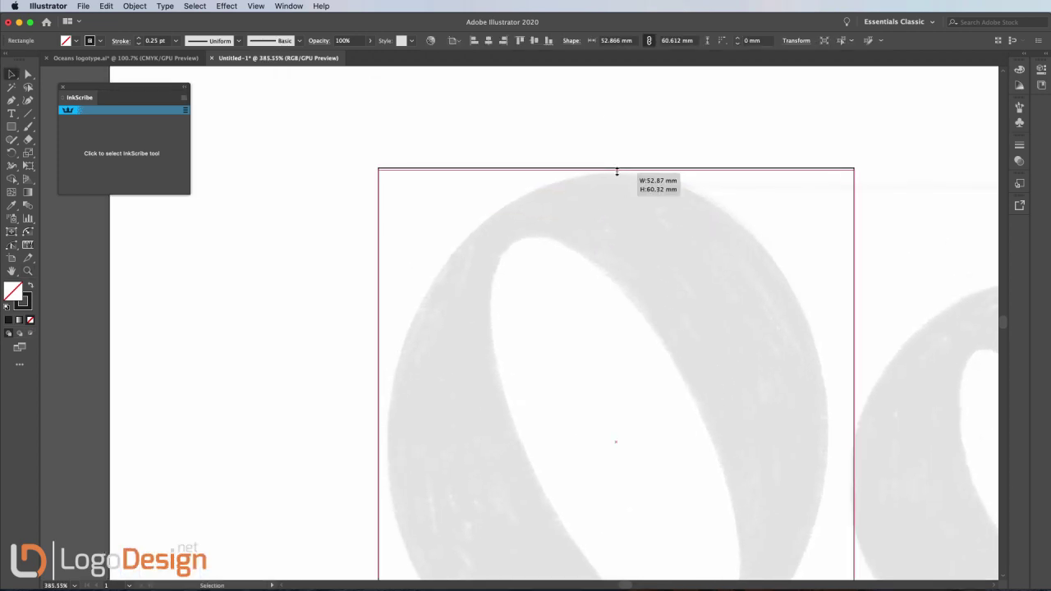
scroll(711, 251, "down", 5)
scroll(711, 250, "right", 4)
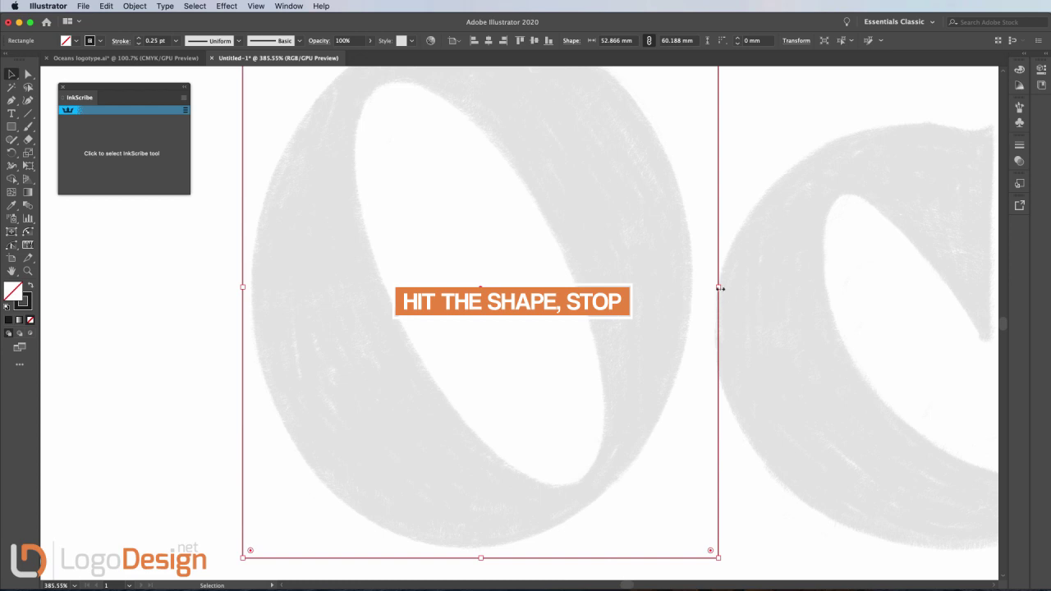
left_click_drag(719, 287, 694, 289)
left_click_drag(536, 538, 637, 447)
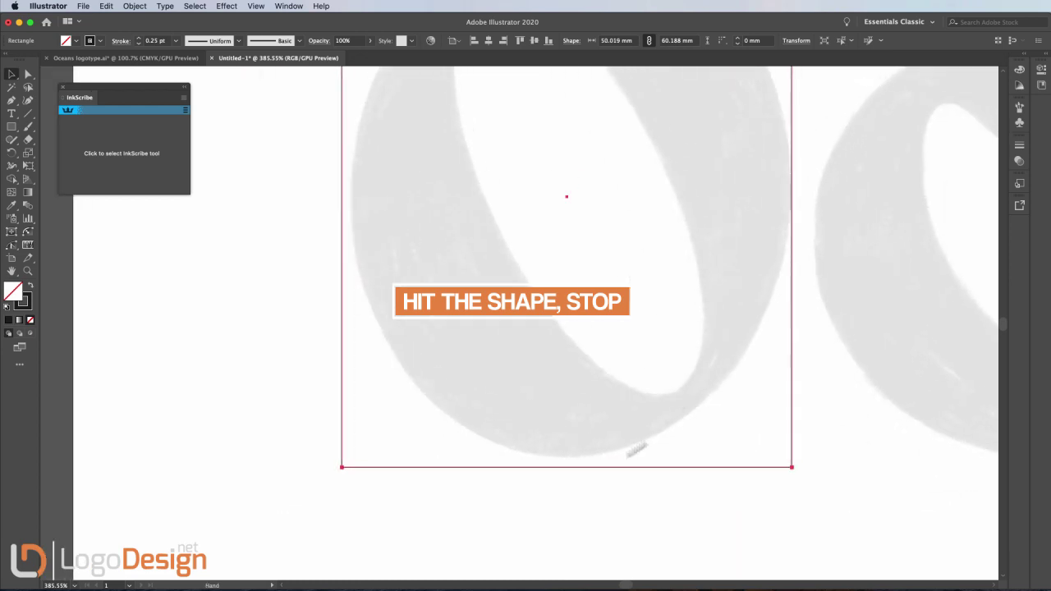
left_click_drag(567, 467, 575, 458)
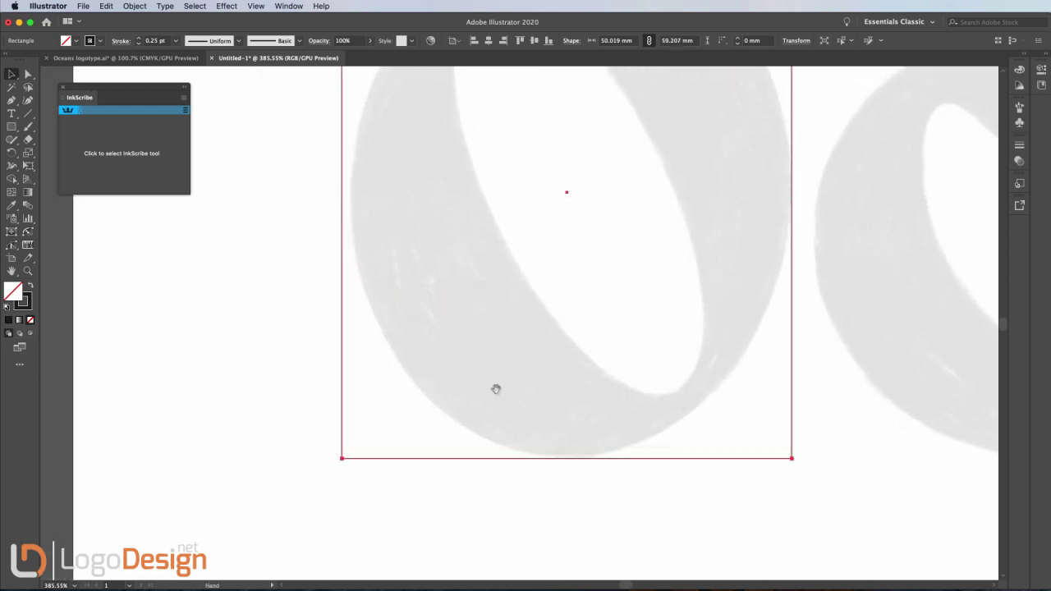
Move the box's left edge in to the O and zoom in on its top
left_click_drag(496, 389, 646, 532)
left_click_drag(494, 337, 501, 336)
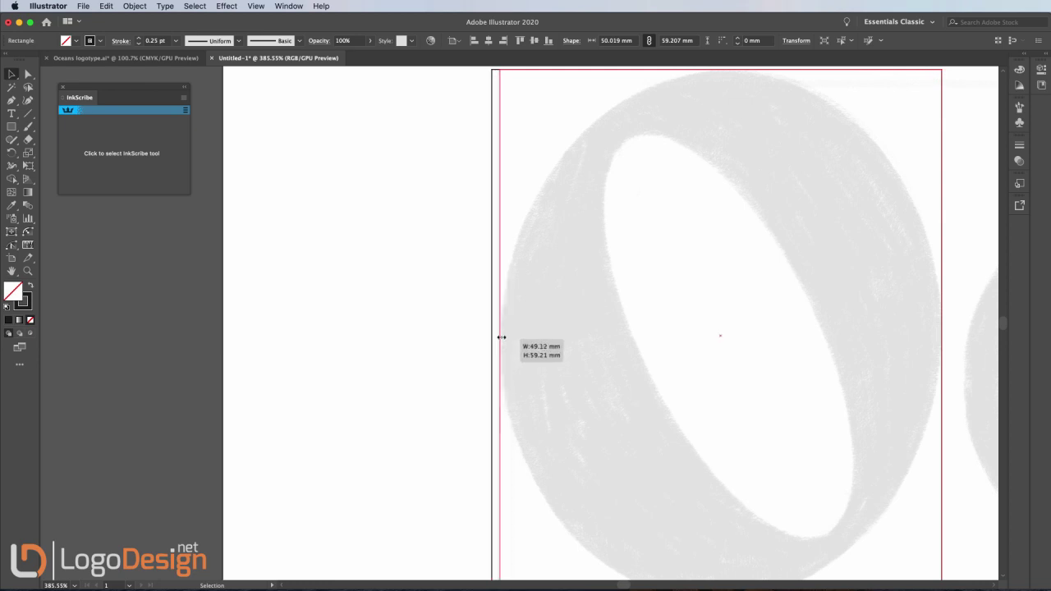
left_click(537, 337)
key("z")
scroll(525, 334, "right", 3)
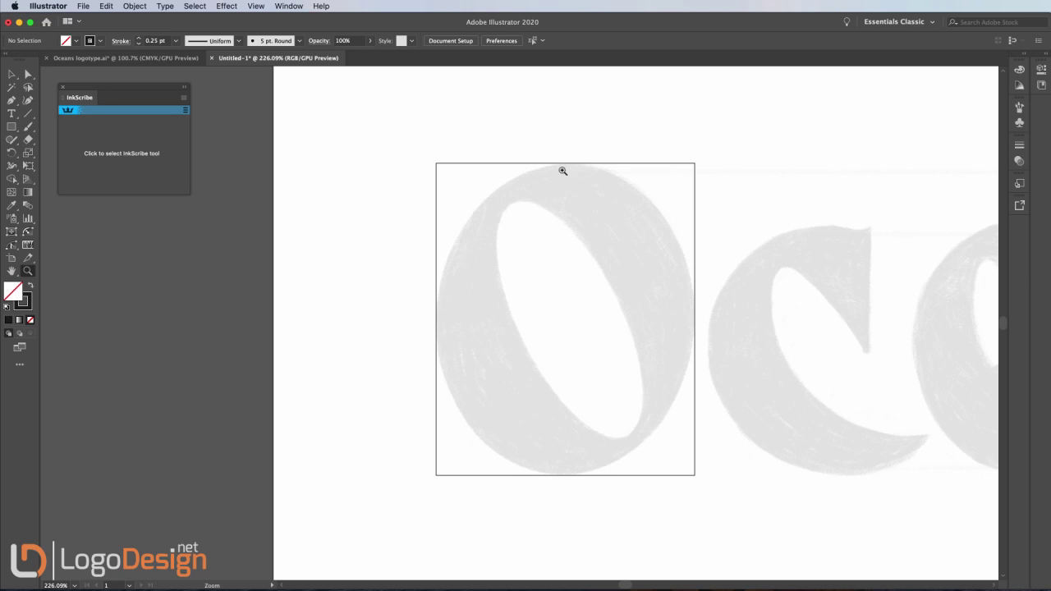
left_click_drag(562, 171, 692, 197)
scroll(621, 112, "down", 5)
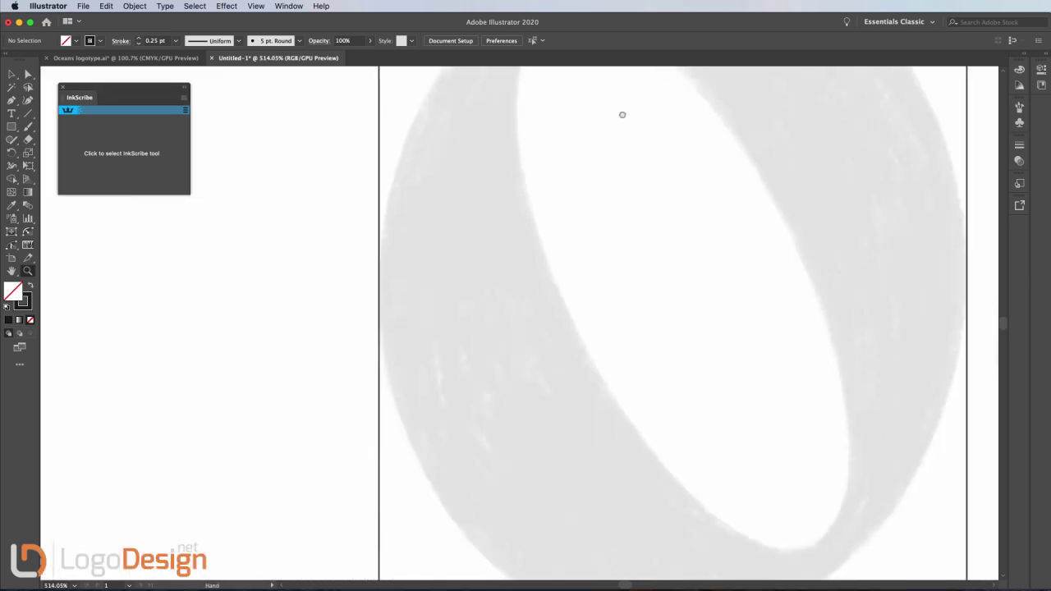
scroll(745, 305, "right", 3)
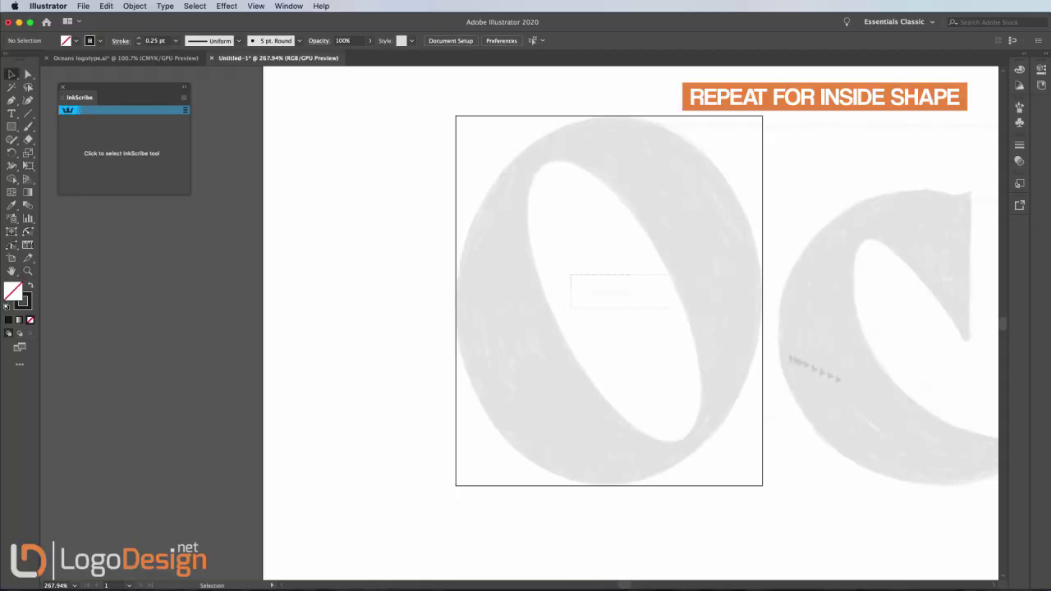
Resize the pasted rectangle inward on all four sides to hug the O's inner counter
key("a")
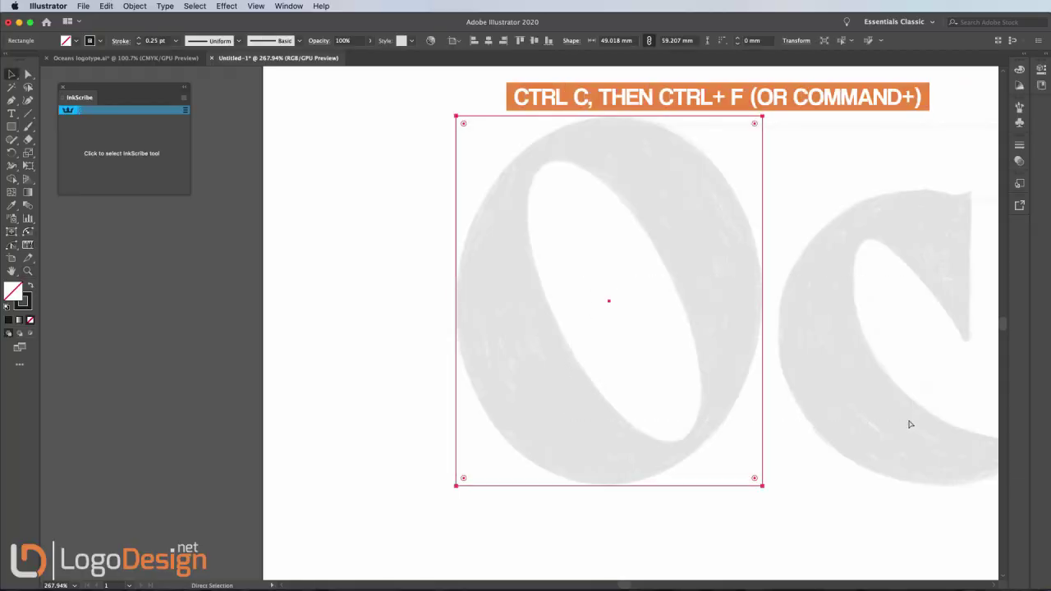
key("v")
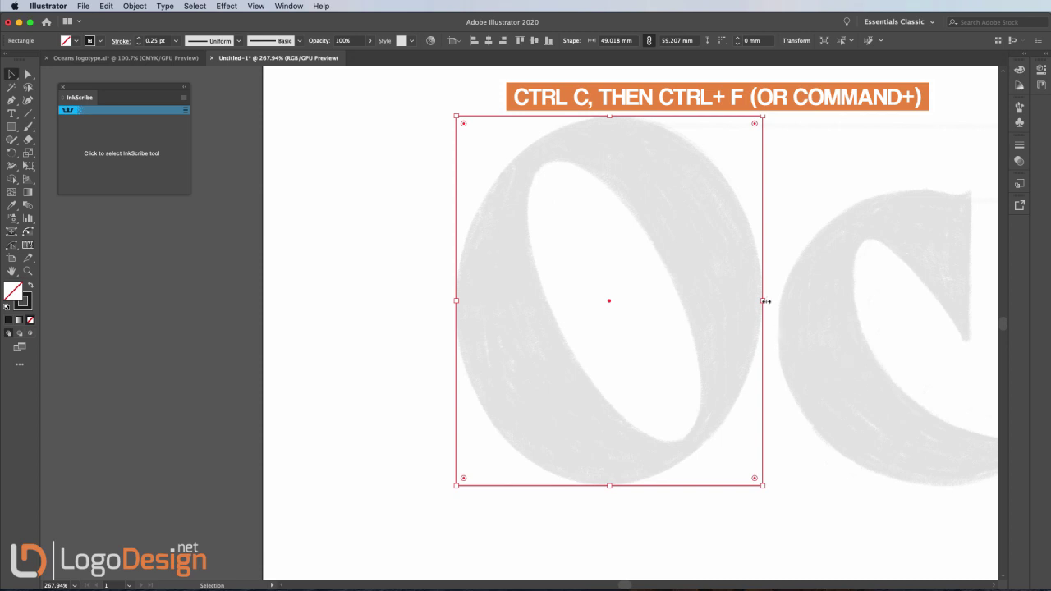
left_click_drag(765, 301, 703, 319)
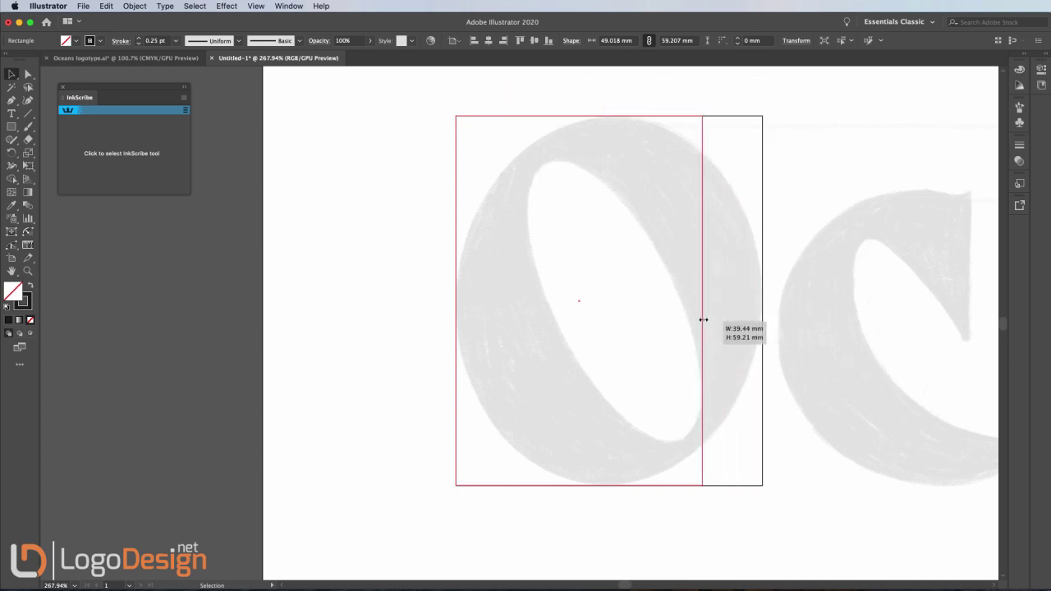
left_click_drag(702, 319, 703, 397)
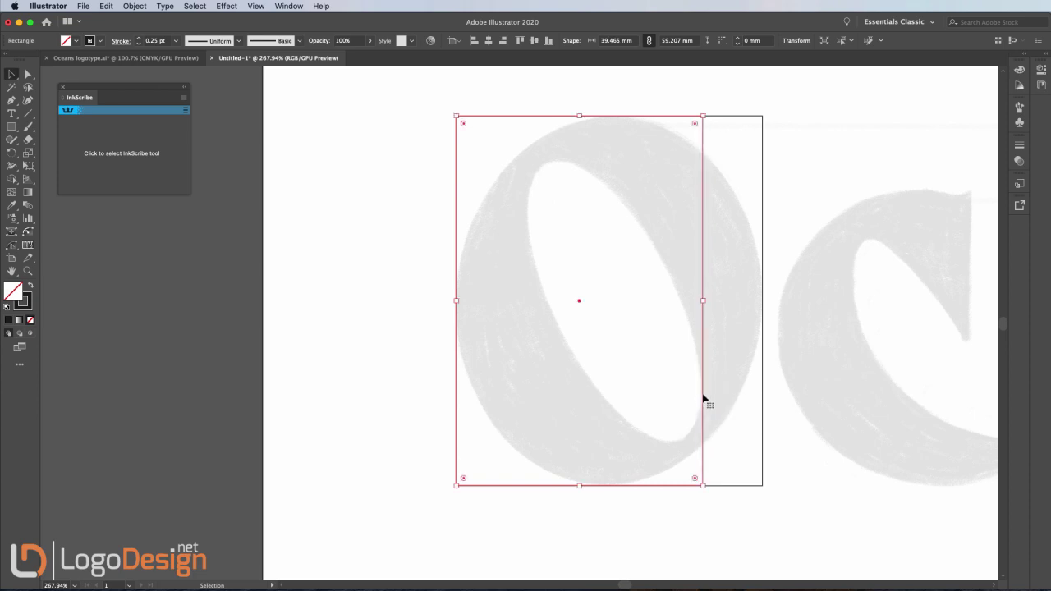
left_click_drag(457, 298, 528, 294)
left_click_drag(613, 116, 613, 161)
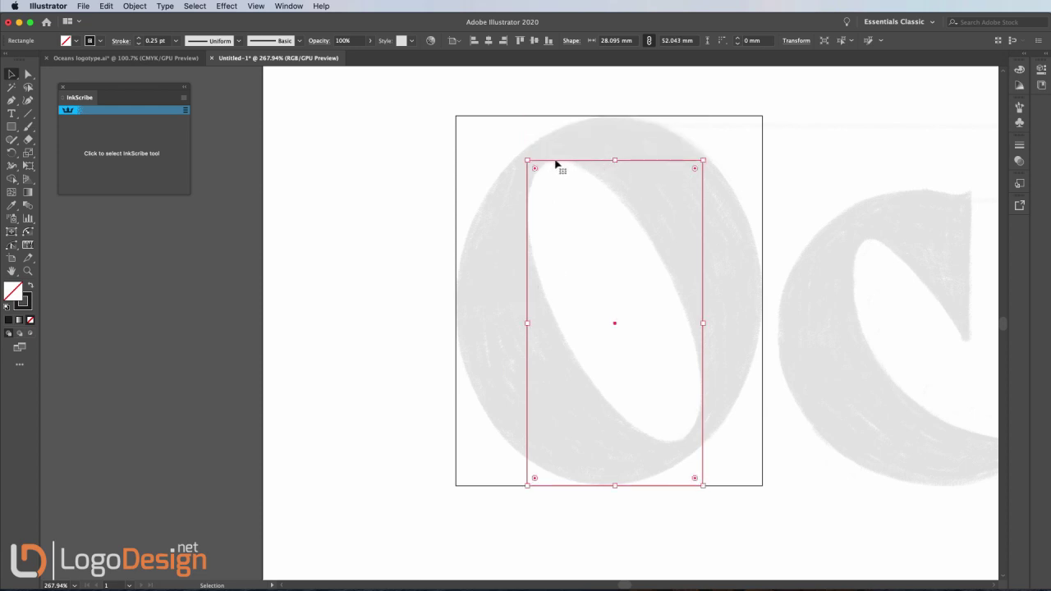
left_click_drag(615, 485, 628, 443)
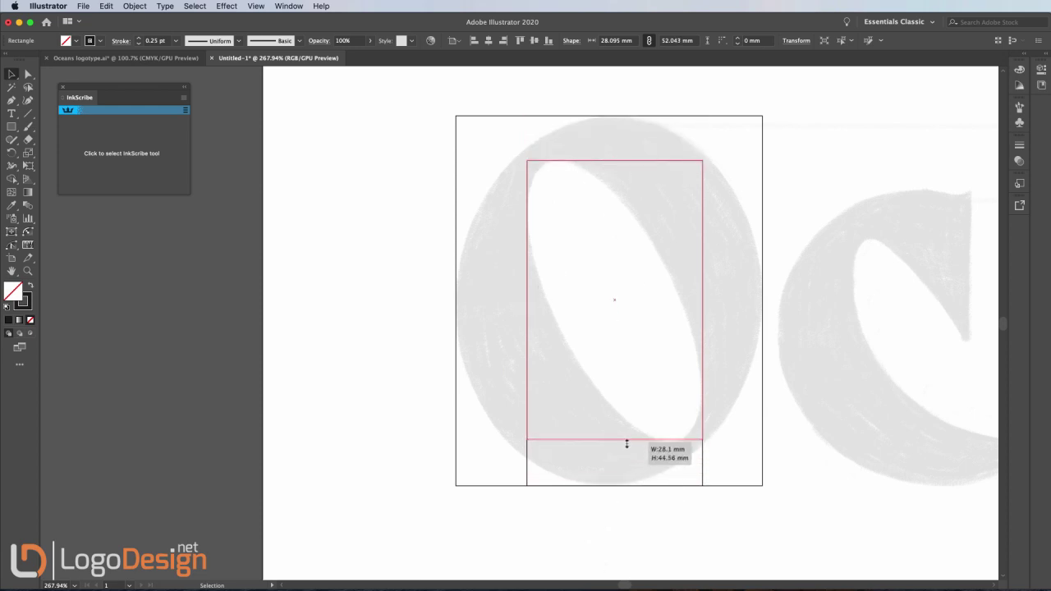
left_click_drag(628, 443, 638, 448)
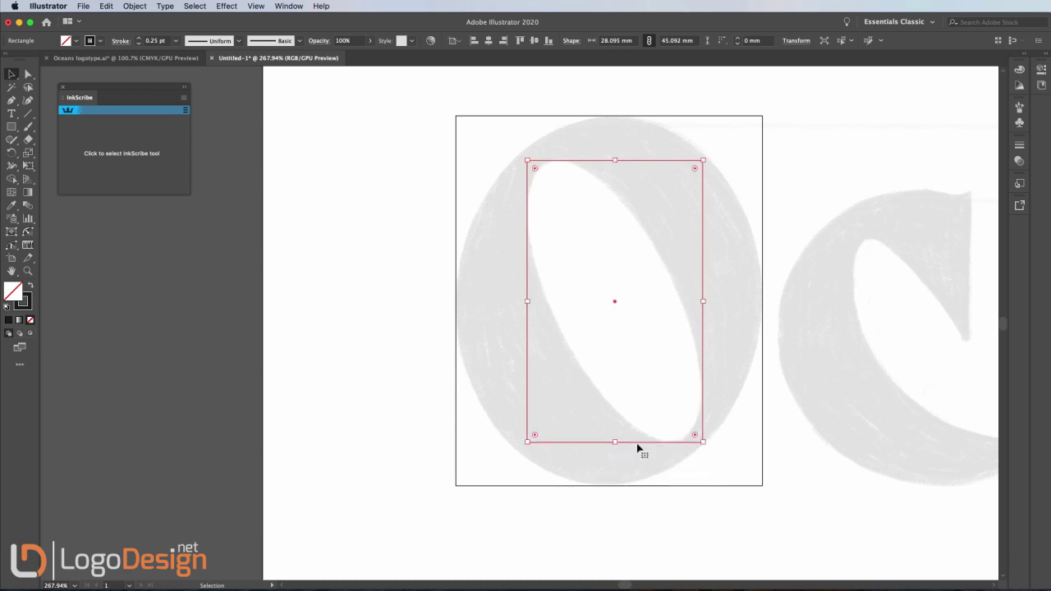
left_click_drag(646, 413, 621, 418)
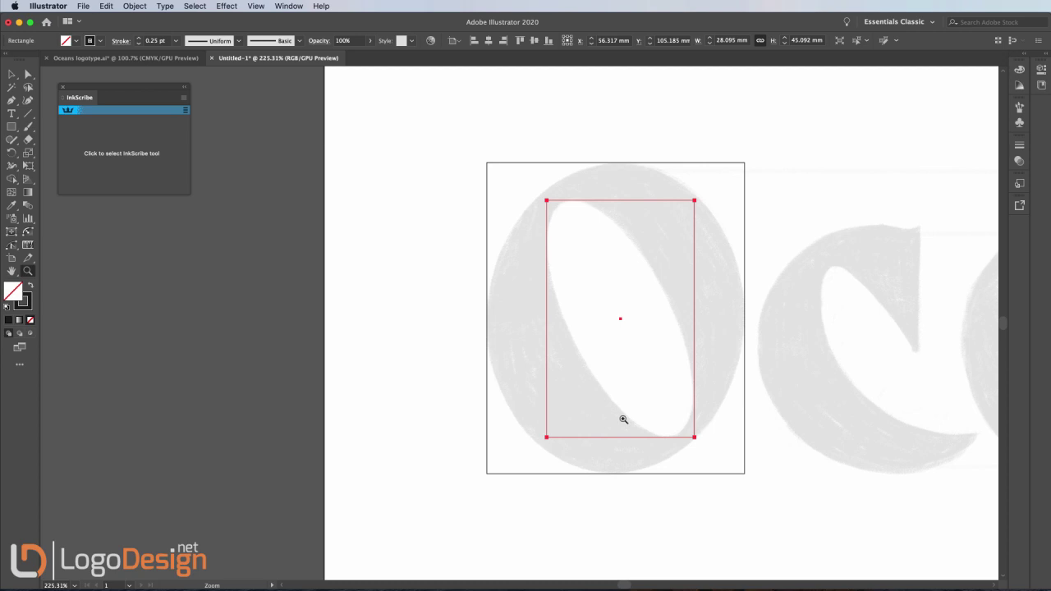
Convert both O-framing rectangles to guides with Ctrl+5 and enable Smart Guides
key("v")
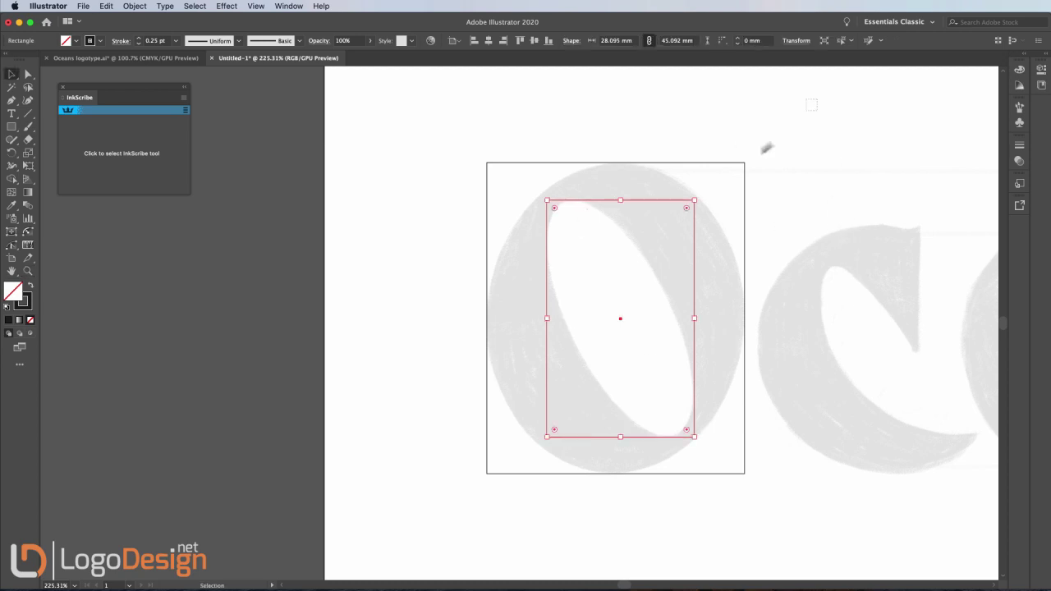
left_click_drag(766, 148, 437, 451)
key("ctrl+5")
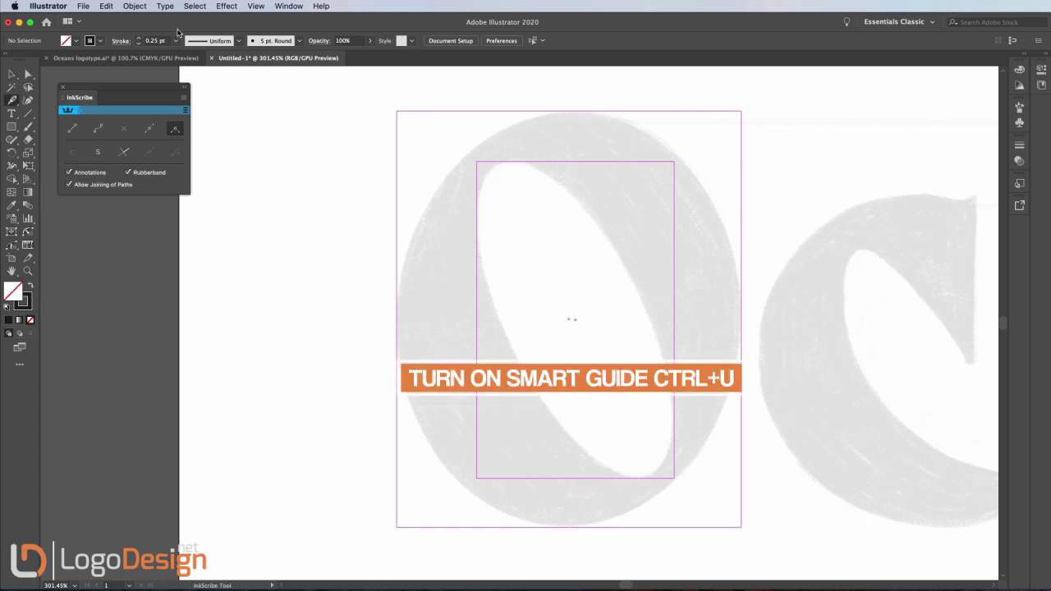
left_click(259, 7)
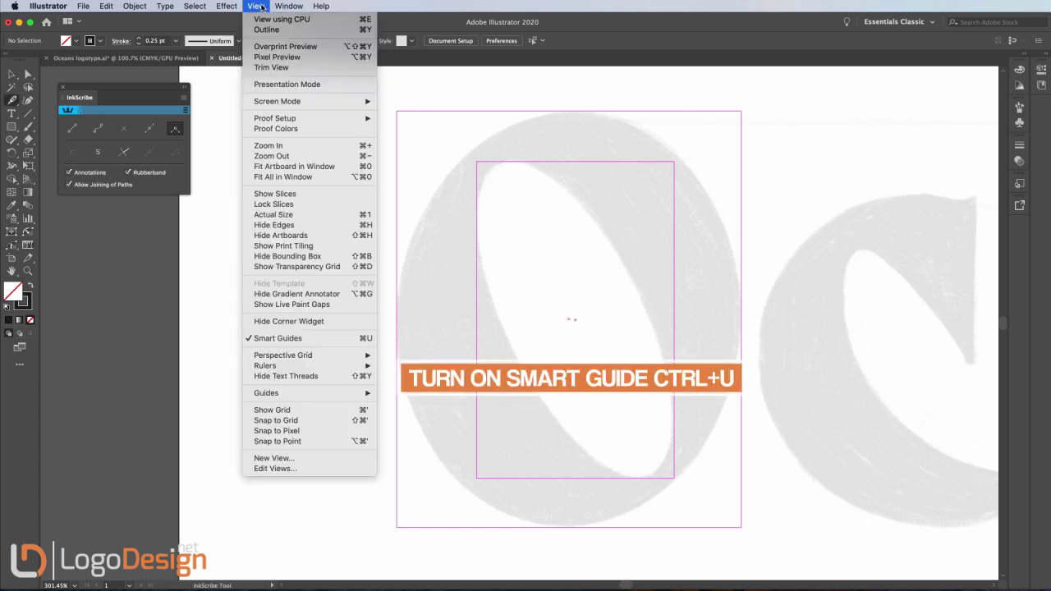
left_click(295, 337)
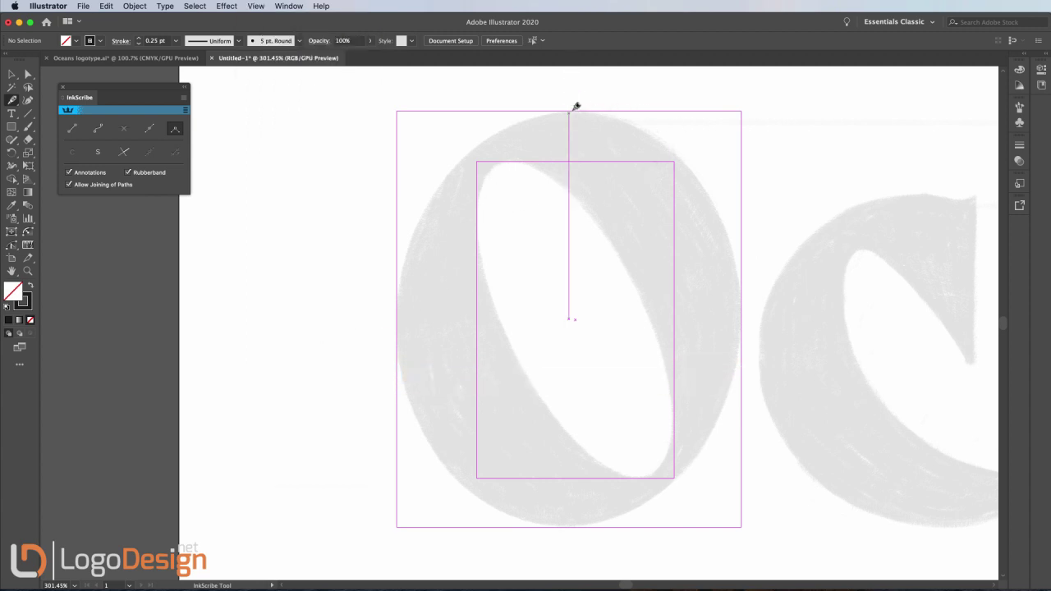
Place the top anchor of the O's outline with horizontal curve handles
left_click_drag(607, 111, 656, 107)
mouse_move(490, 108)
left_mouse_down()
mouse_move(519, 113)
mouse_move(491, 115)
left_mouse_up()
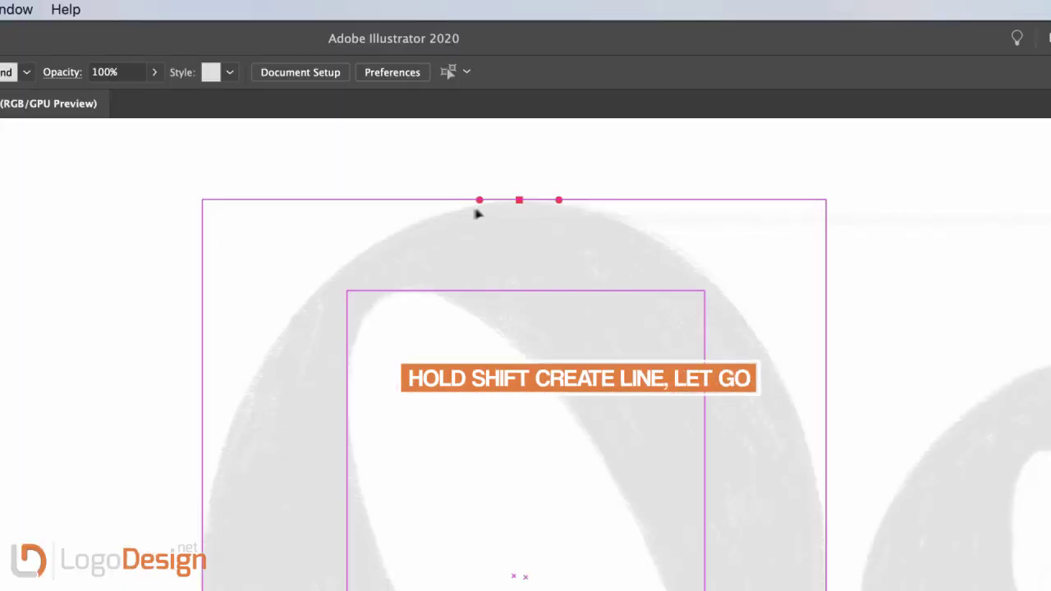
mouse_move(418, 212)
left_mouse_down()
mouse_move(404, 210)
mouse_move(520, 160)
mouse_move(474, 194)
mouse_move(432, 423)
mouse_move(443, 274)
left_mouse_up()
left_click_drag(471, 202, 463, 201)
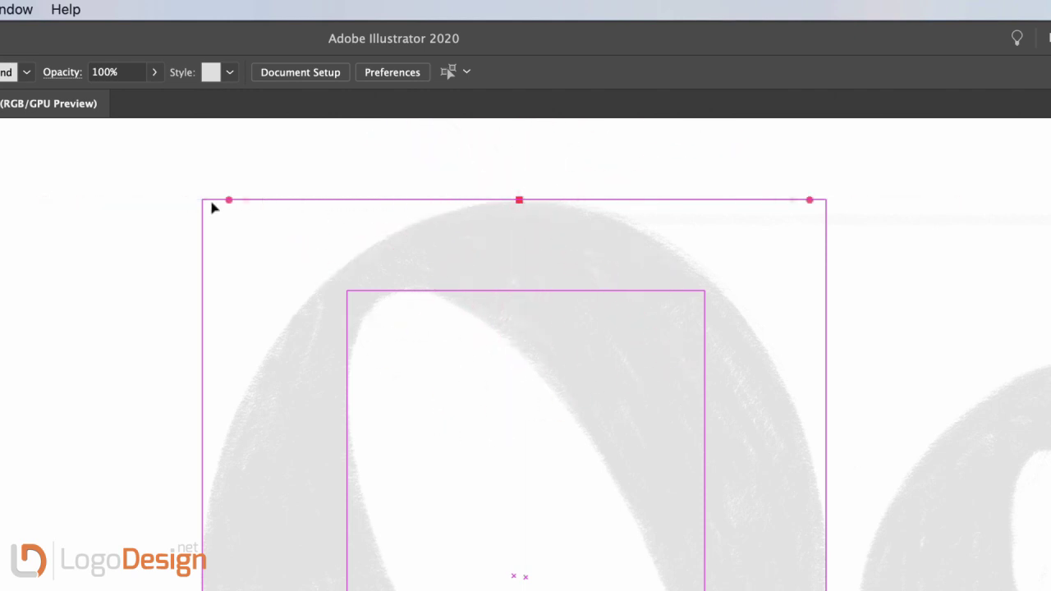
mouse_move(371, 214)
left_mouse_down()
mouse_move(525, 218)
mouse_move(502, 444)
mouse_move(645, 487)
left_mouse_up()
scroll(525, 218, "up", 4)
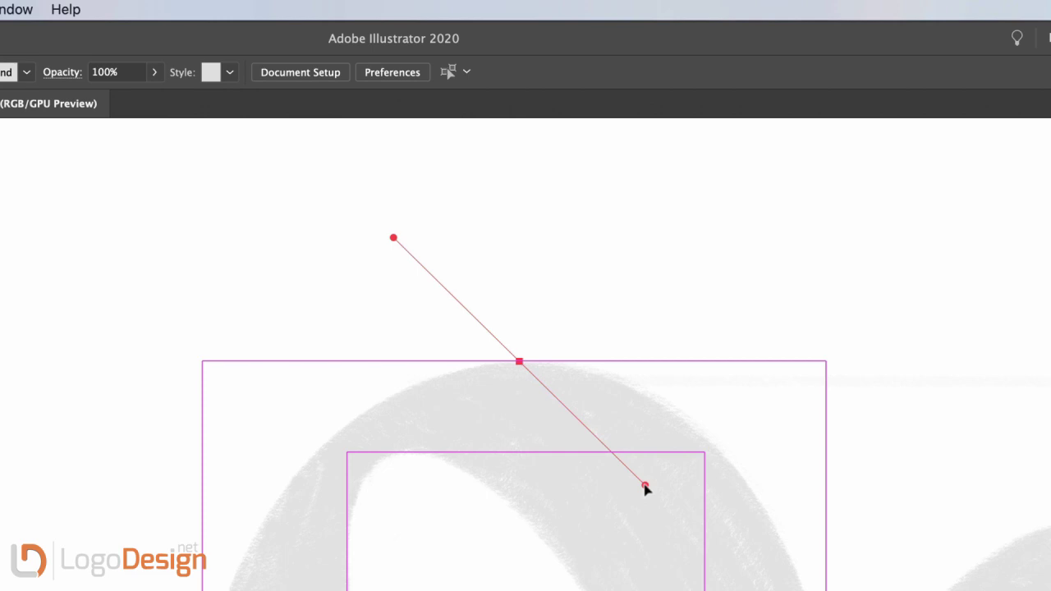
left_click_drag(645, 486, 438, 361)
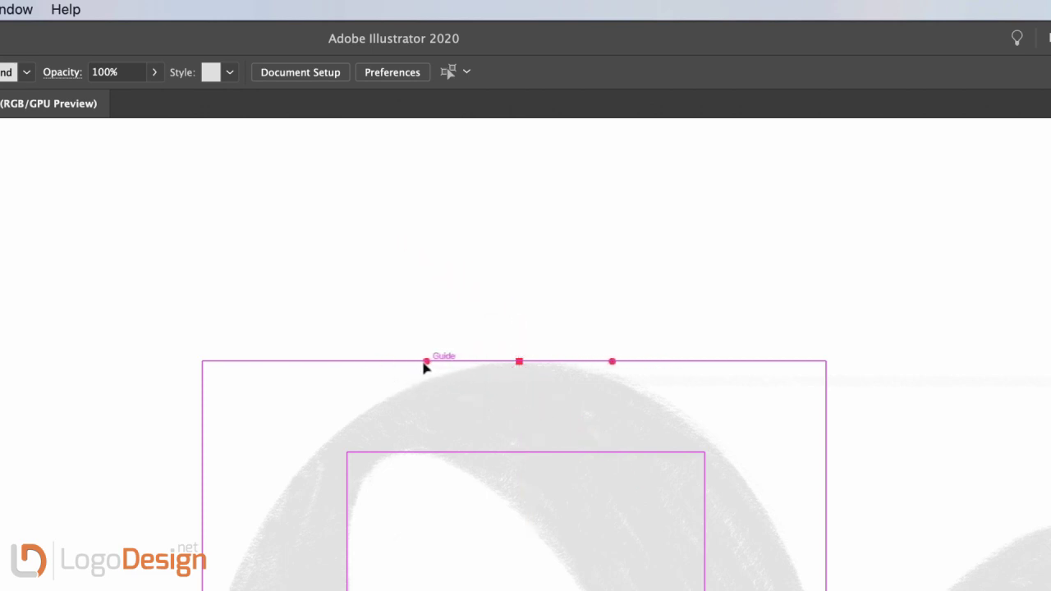
Add curved anchors at the O's left, bottom and right edges and close the path
key("ctrl+minus")
scroll(509, 434, "down", 3)
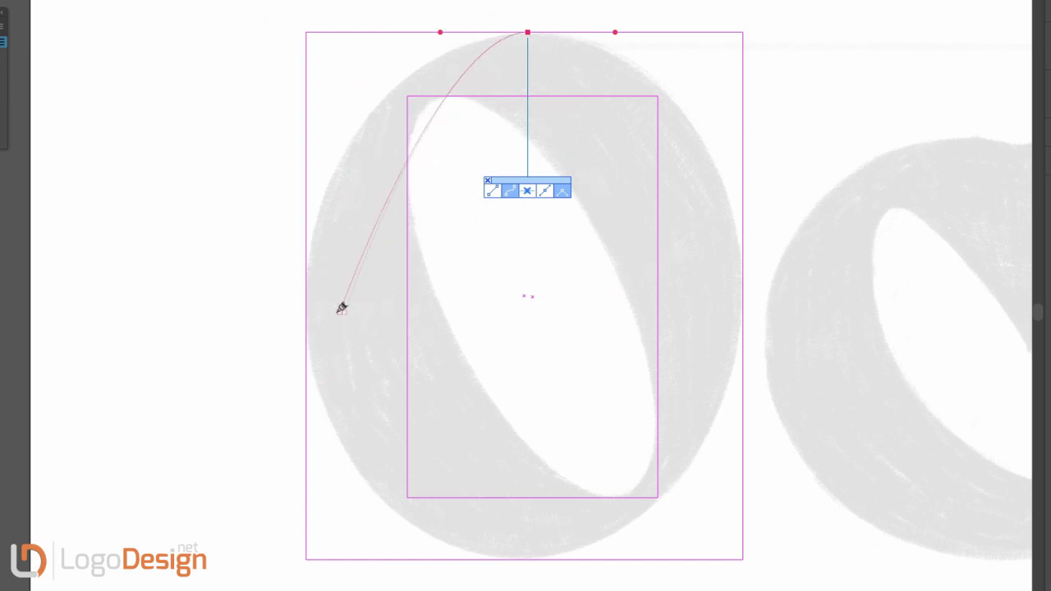
left_click_drag(306, 296, 305, 429)
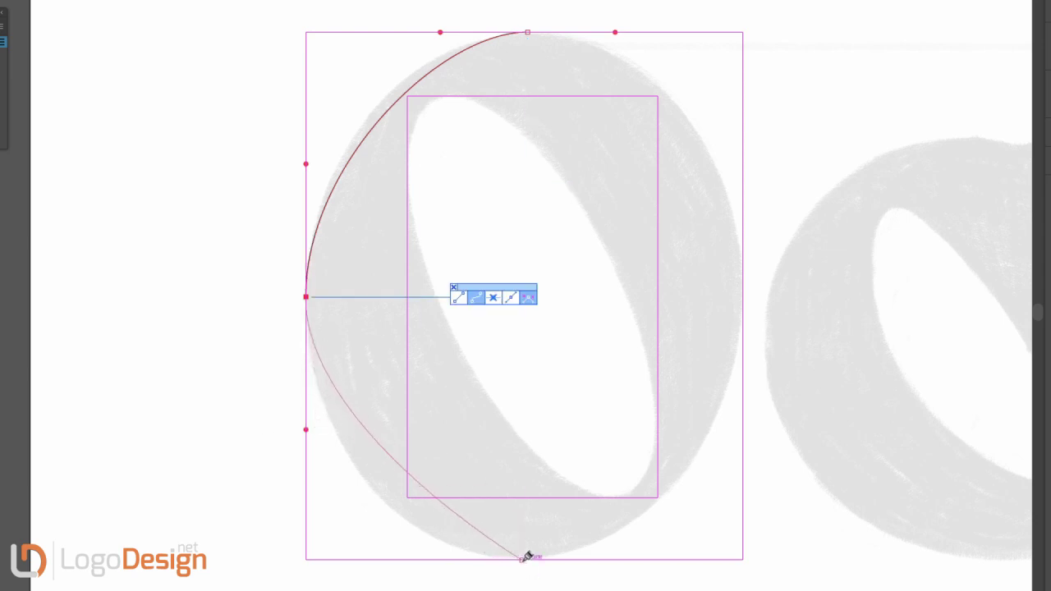
left_click_drag(523, 559, 647, 559)
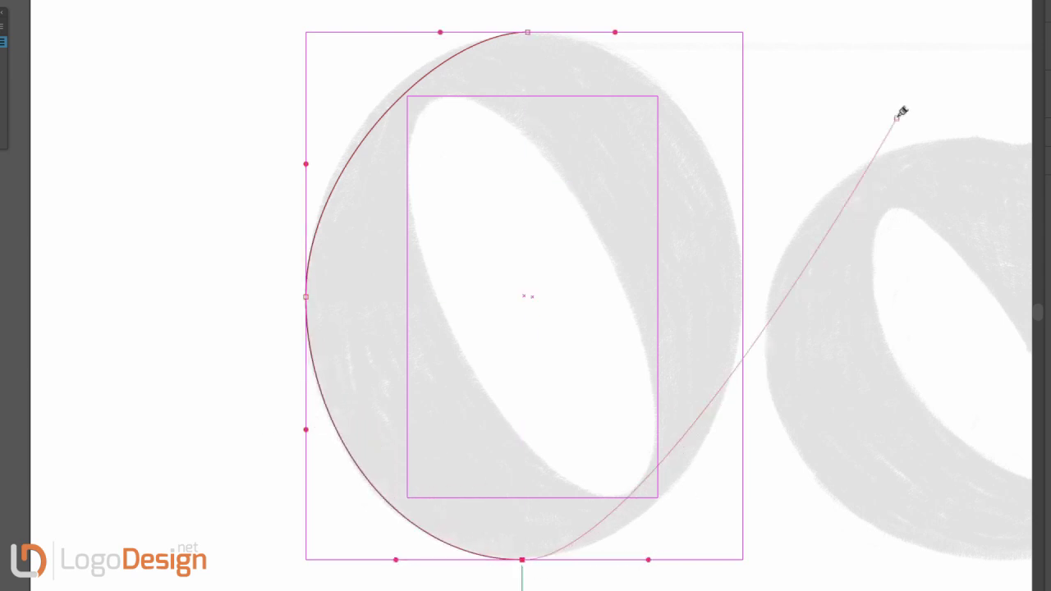
left_click_drag(742, 290, 743, 166)
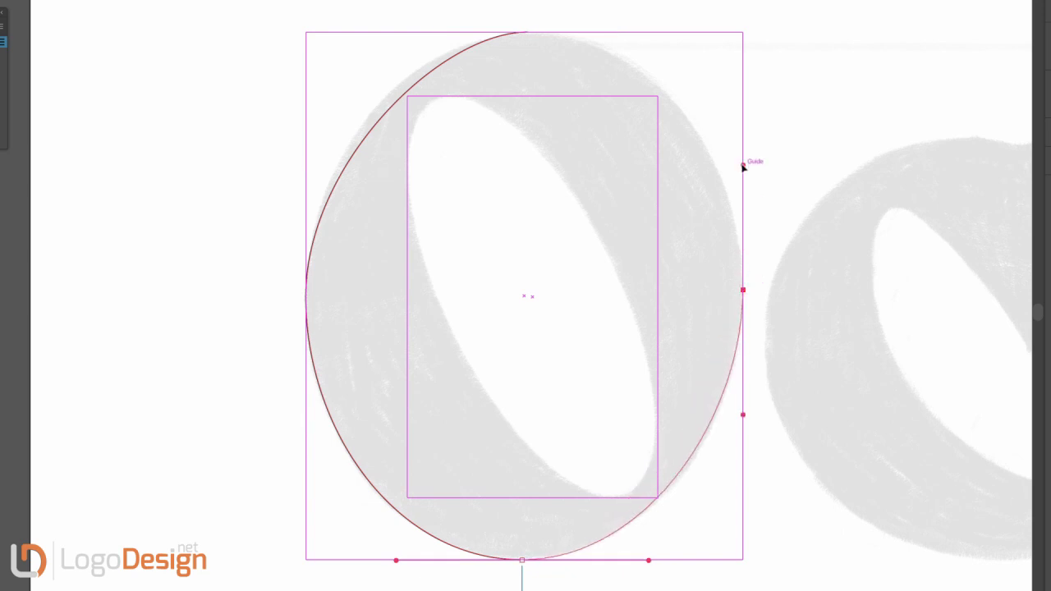
left_click(527, 31)
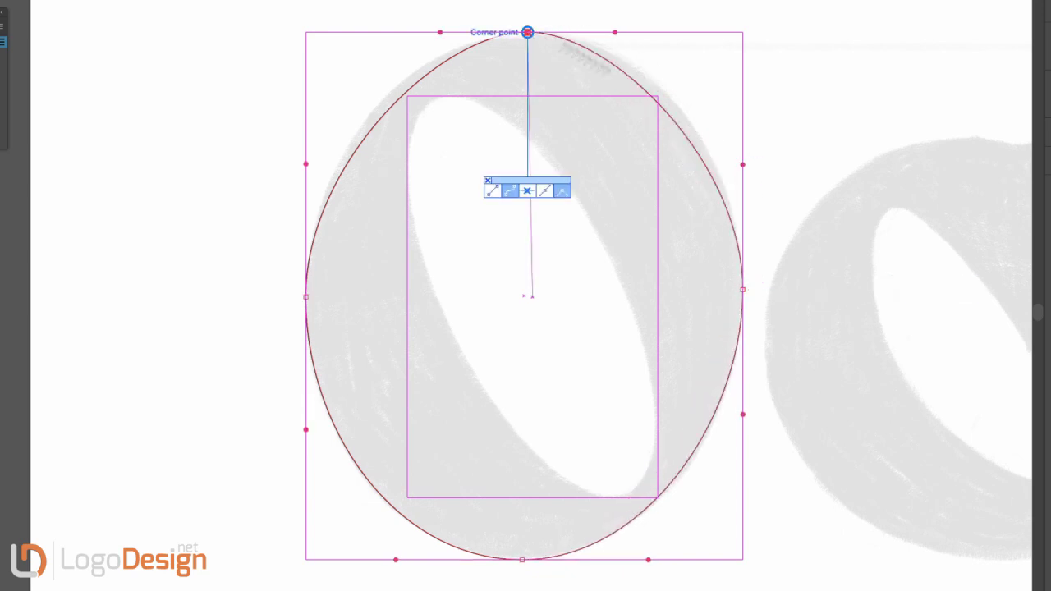
Make the oval unfilled and start reshaping its upper-left curve toward the sketch
key("shift+x")
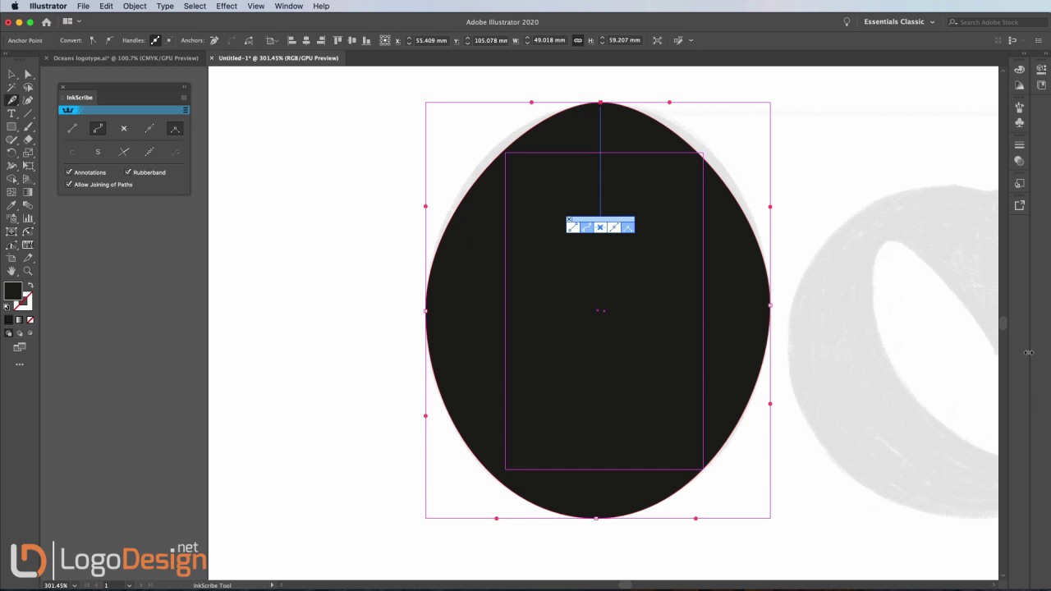
key("shift+x")
key("shift+x")
key("slash")
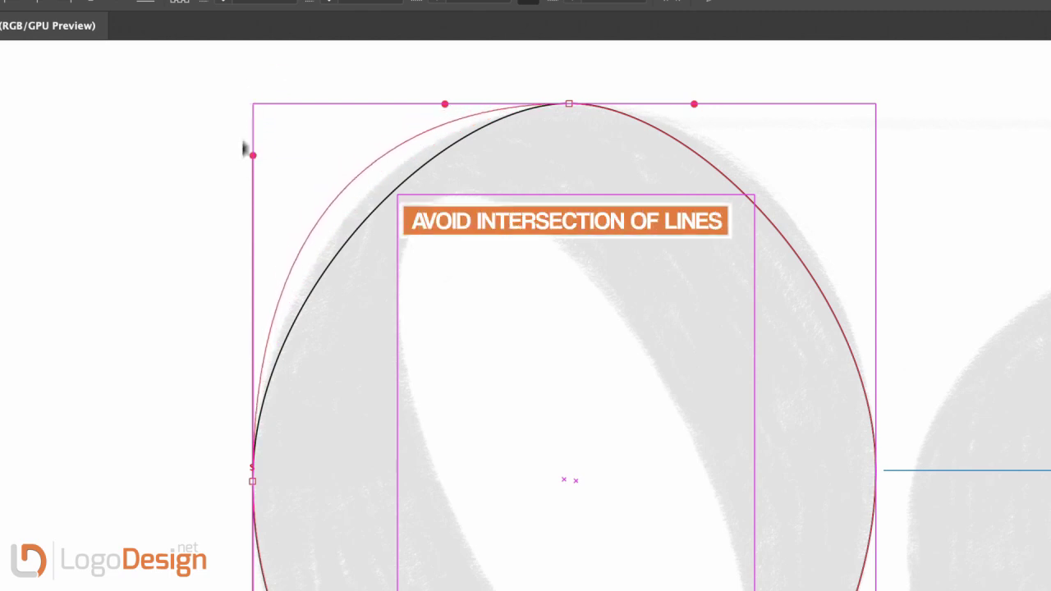
mouse_move(259, 219)
left_mouse_down()
mouse_move(224, 199)
mouse_move(227, 106)
left_mouse_up()
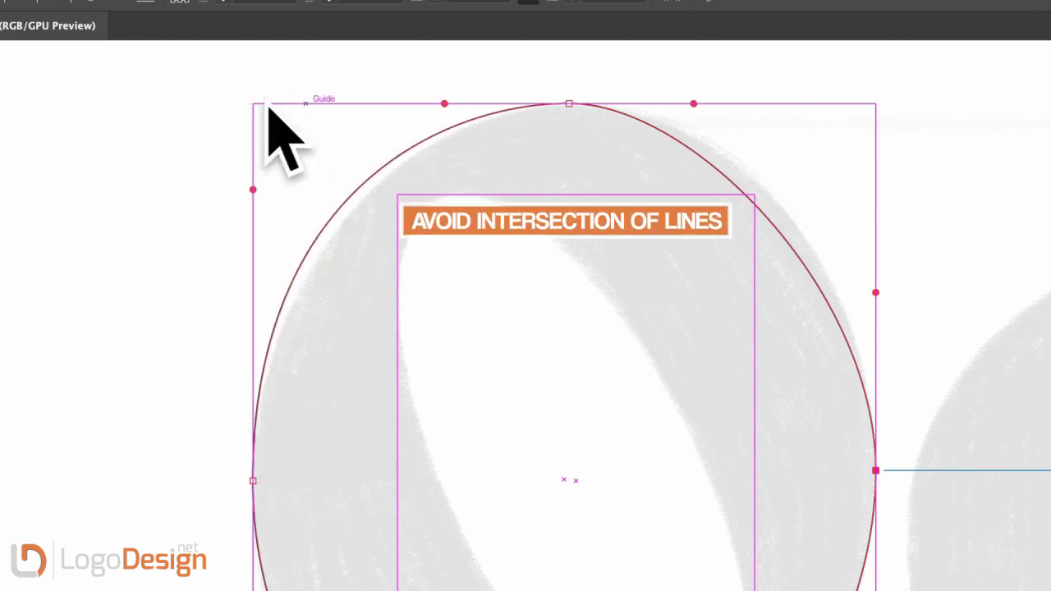
left_click_drag(444, 104, 344, 106)
key("ctrl+z")
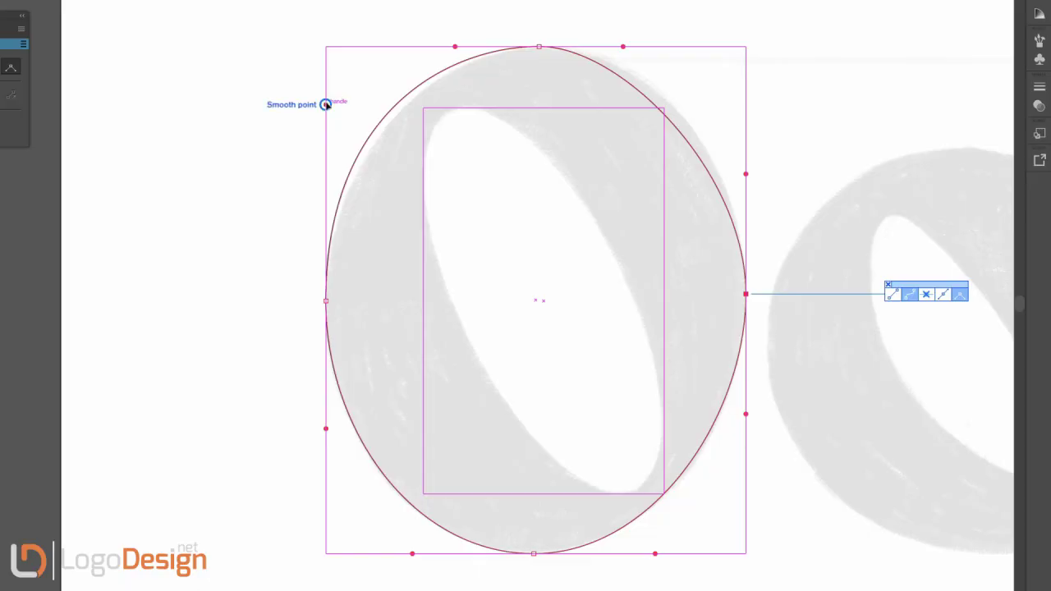
Adjust the top and left anchor handles so the upper-left curve follows the O
left_click_drag(326, 104, 326, 135)
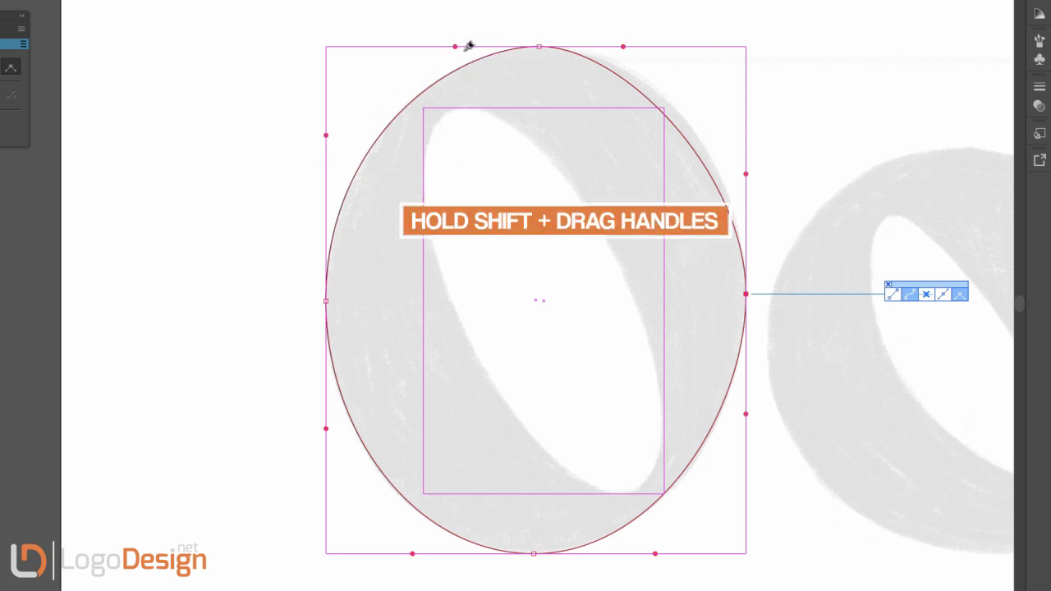
left_click_drag(454, 46, 437, 46)
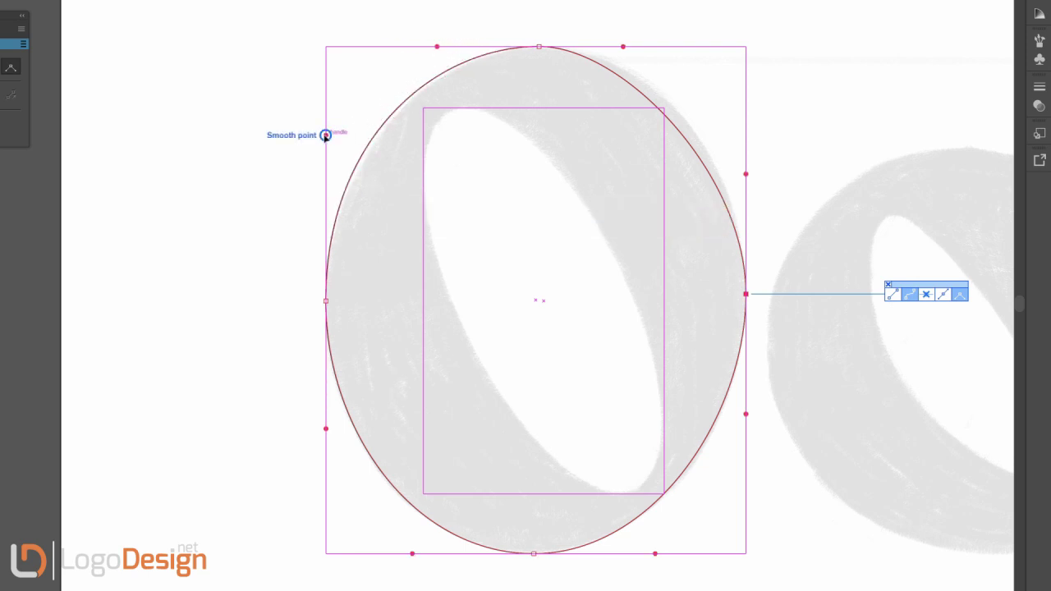
left_click_drag(325, 135, 326, 154)
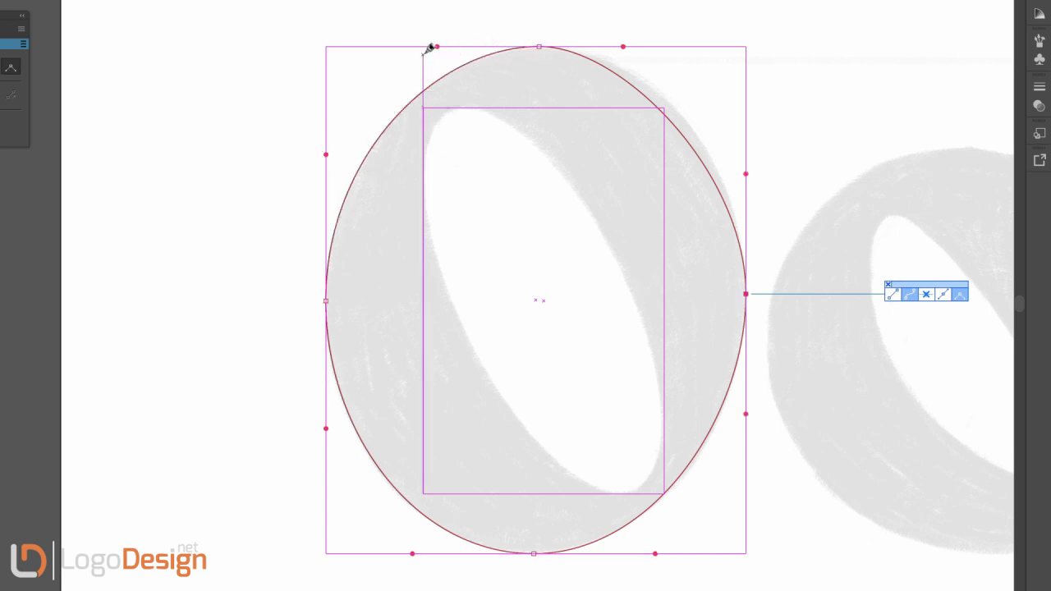
left_click_drag(436, 46, 434, 46)
left_click_drag(327, 154, 326, 159)
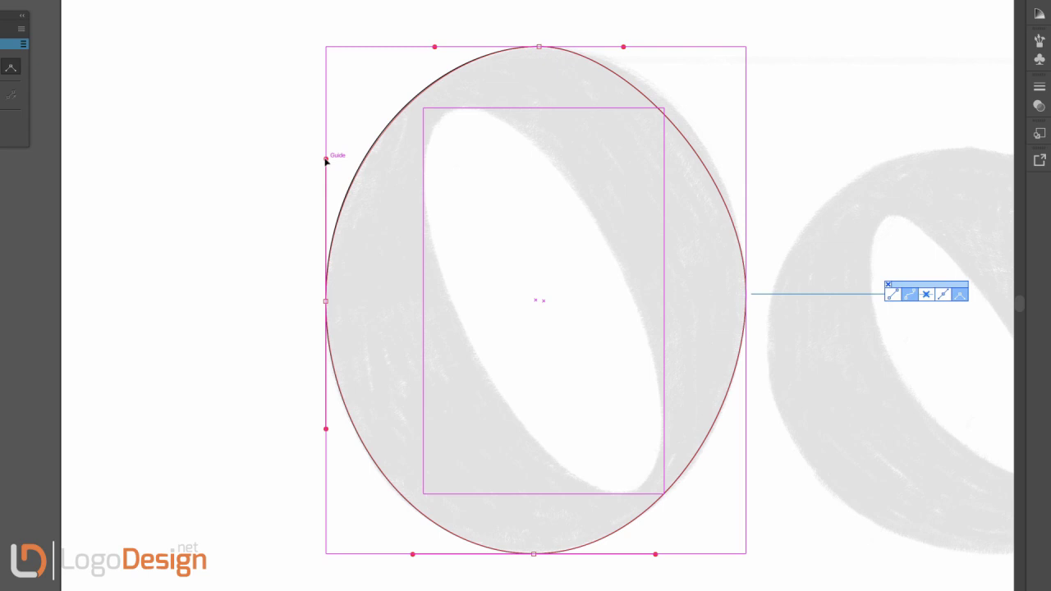
Lengthen the upper-right curve handles so the oval hugs the O's outer edge
left_click_drag(432, 408, 362, 432)
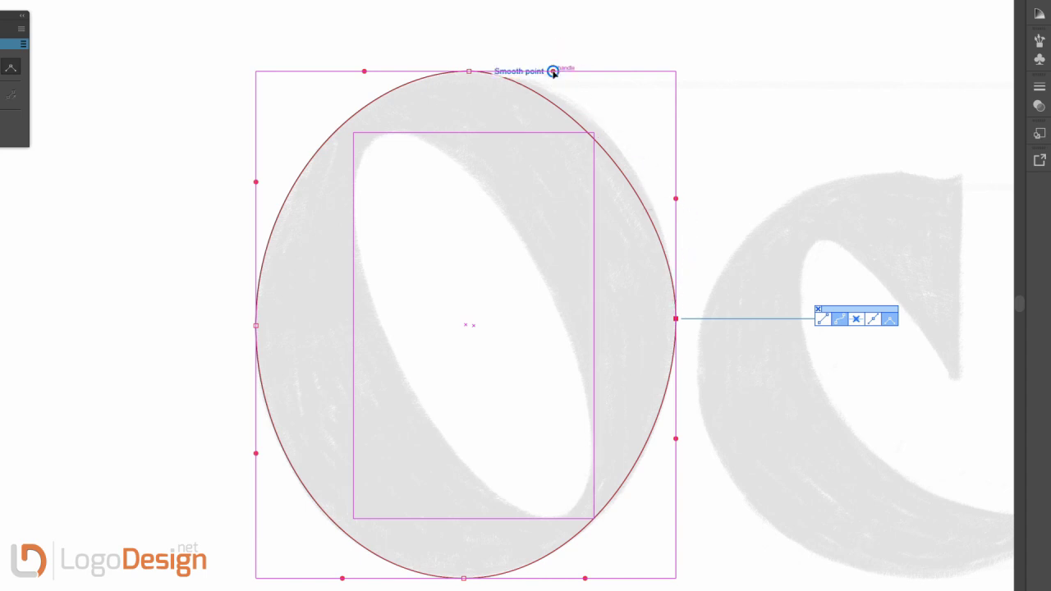
left_click_drag(553, 71, 582, 71)
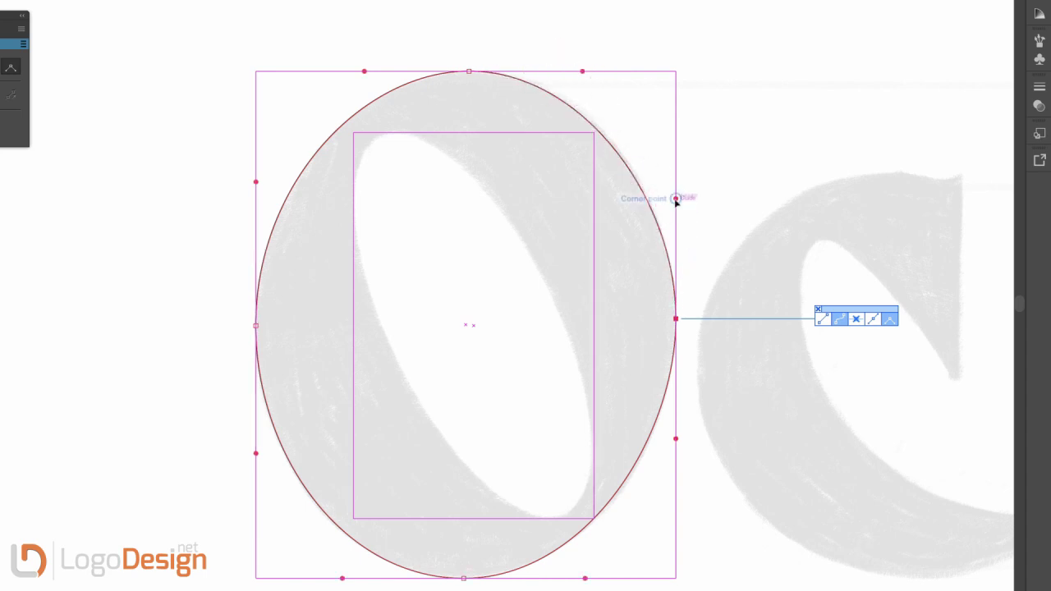
left_click_drag(675, 201, 674, 194)
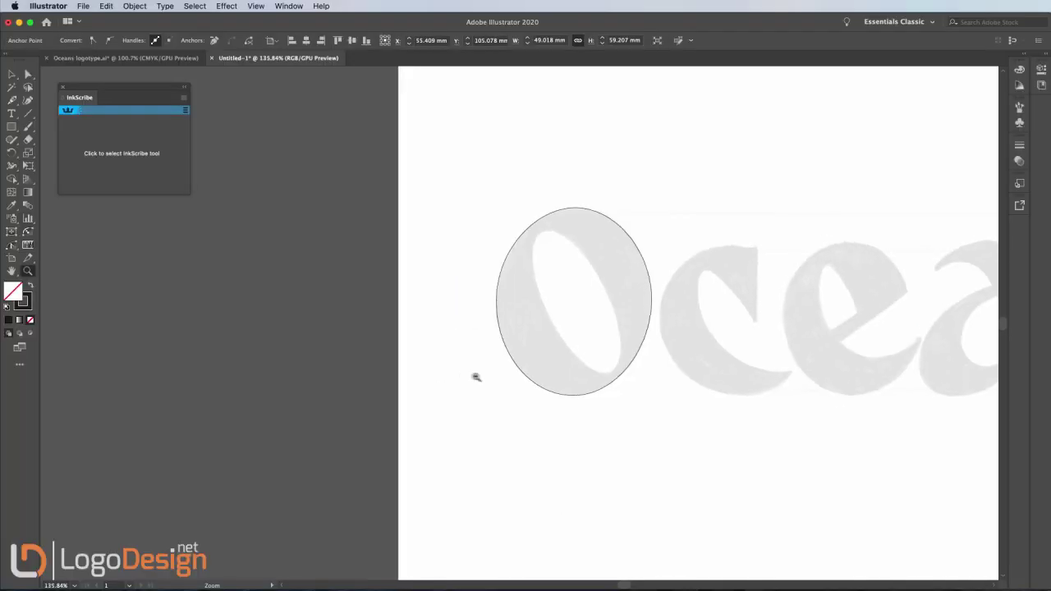
left_click(476, 375)
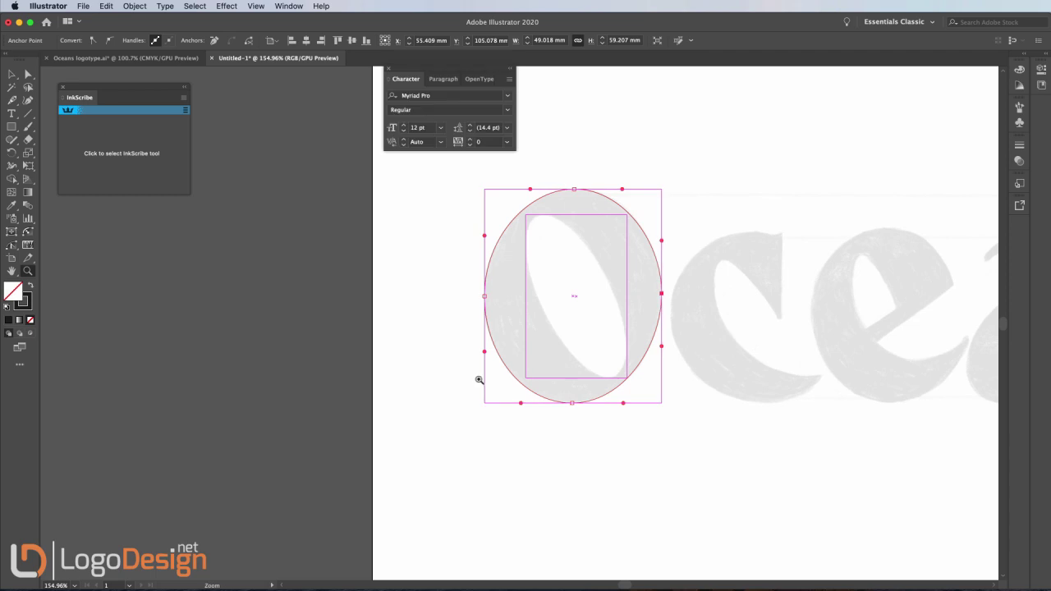
Show the outer oval in Outline view with guides hidden to check its smoothness
key("v")
key("ctrl+t")
key("ctrl+y")
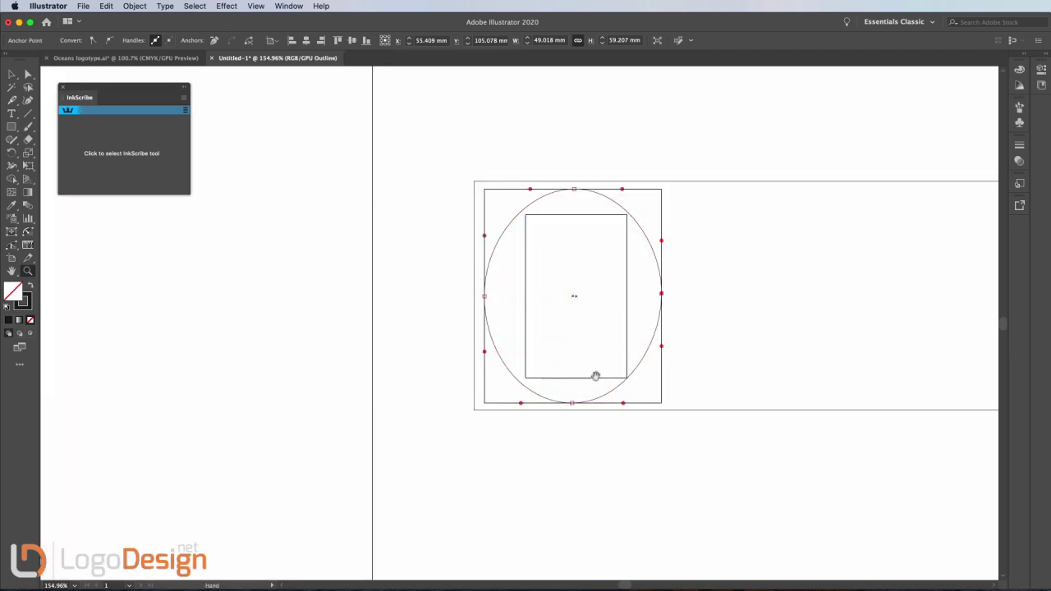
scroll(657, 377, "up", 1)
left_click(756, 389)
key("ctrl+semicolon")
Zoom in on the oval outline, return to Preview, and reselect the outer oval path
key("z")
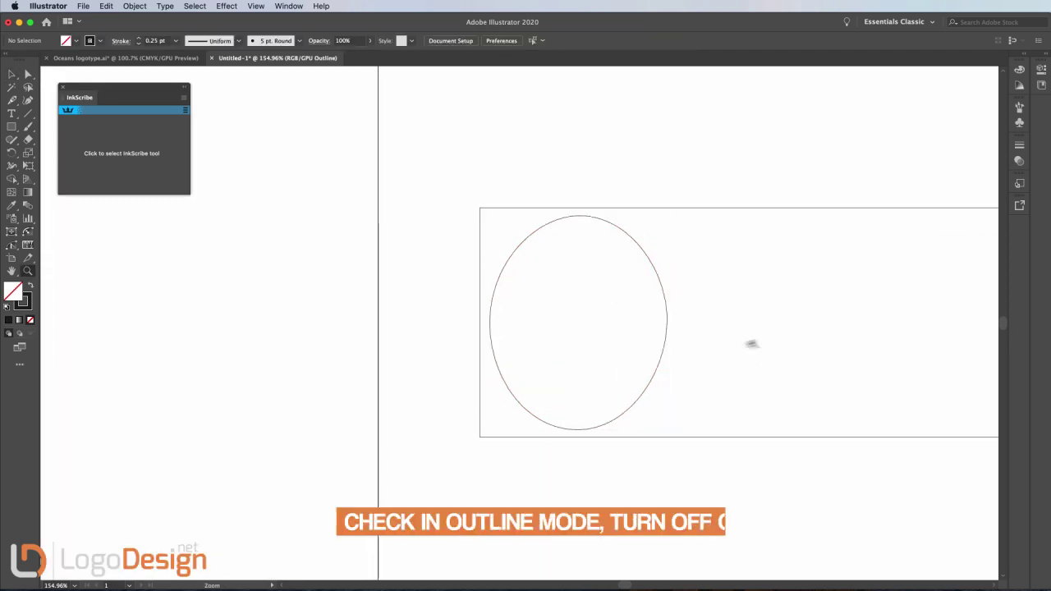
mouse_move(750, 343)
left_mouse_down()
mouse_move(830, 359)
mouse_move(744, 367)
mouse_move(746, 352)
left_mouse_up()
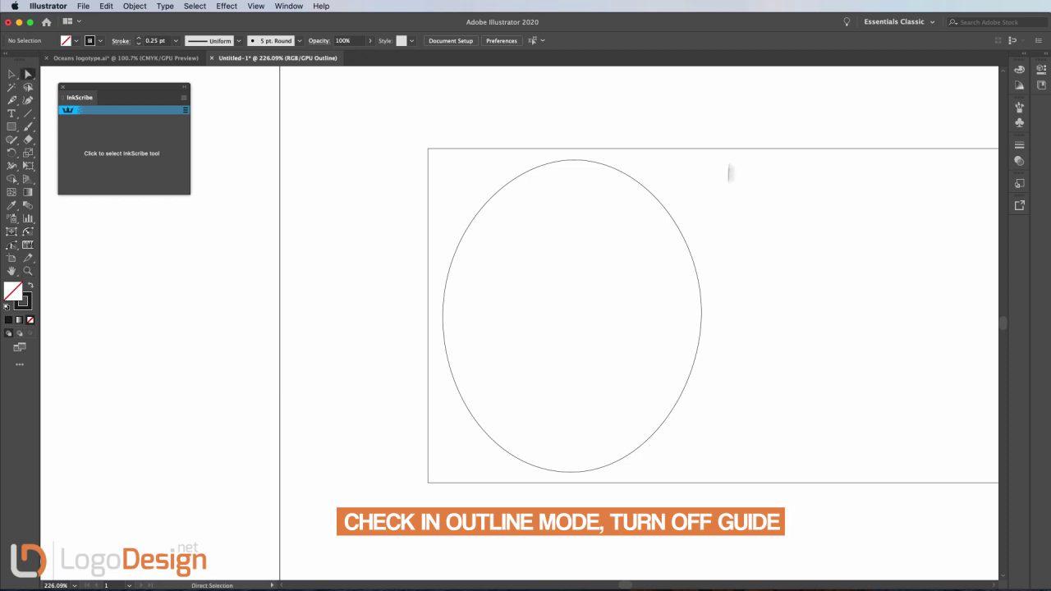
left_click_drag(728, 172, 731, 11)
key("ctrl+a")
left_click_drag(464, 356, 485, 479)
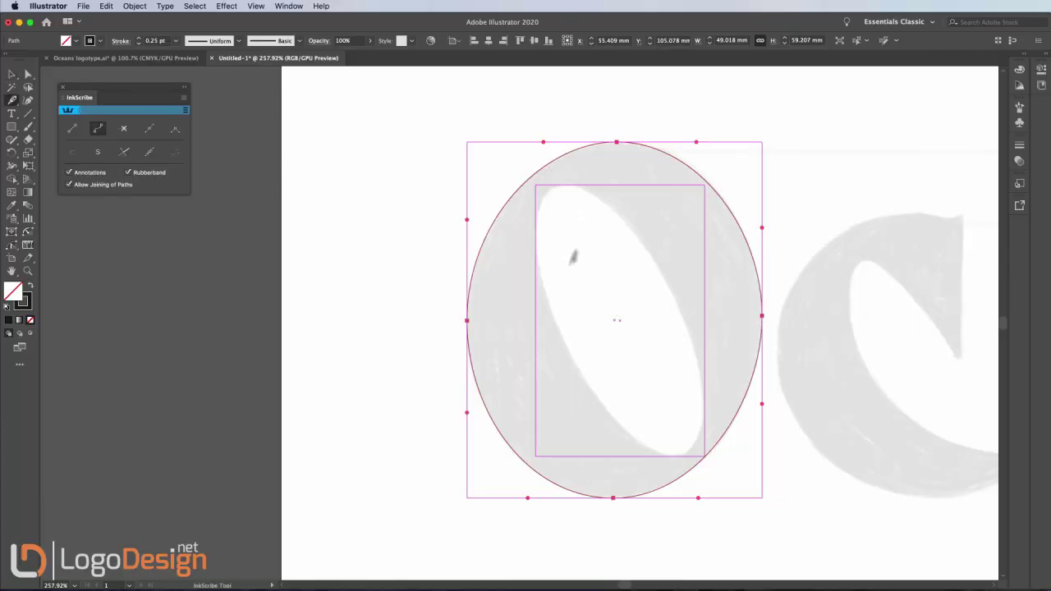
Trace the O's counter with InkScribe through top, left, bottom and right anchors, closing at the top
left_click_drag(566, 185, 579, 184)
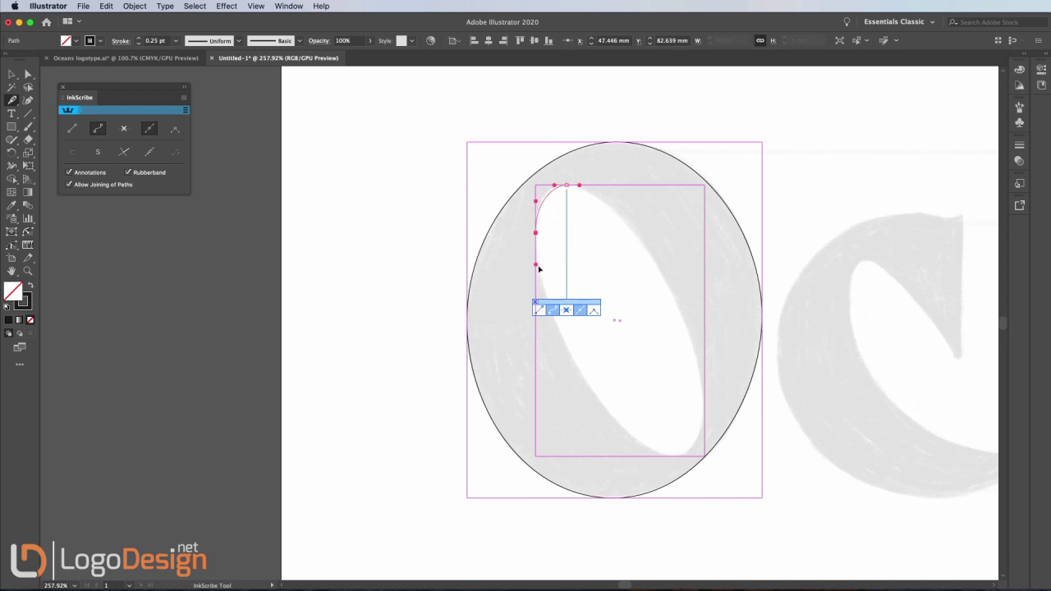
left_click_drag(539, 268, 540, 264)
left_click_drag(673, 455, 711, 455)
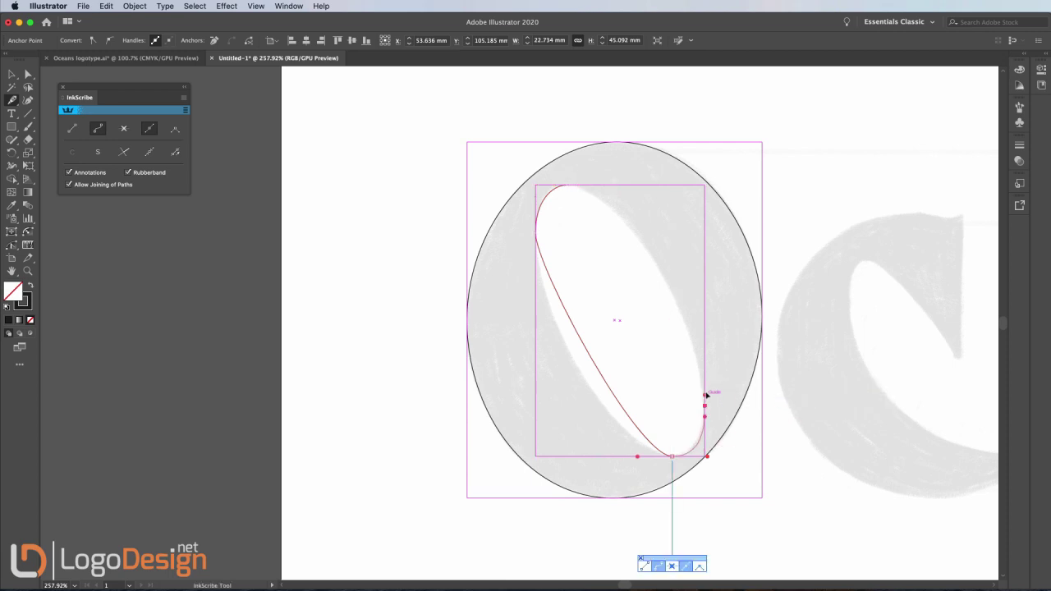
left_click_drag(704, 405, 704, 388)
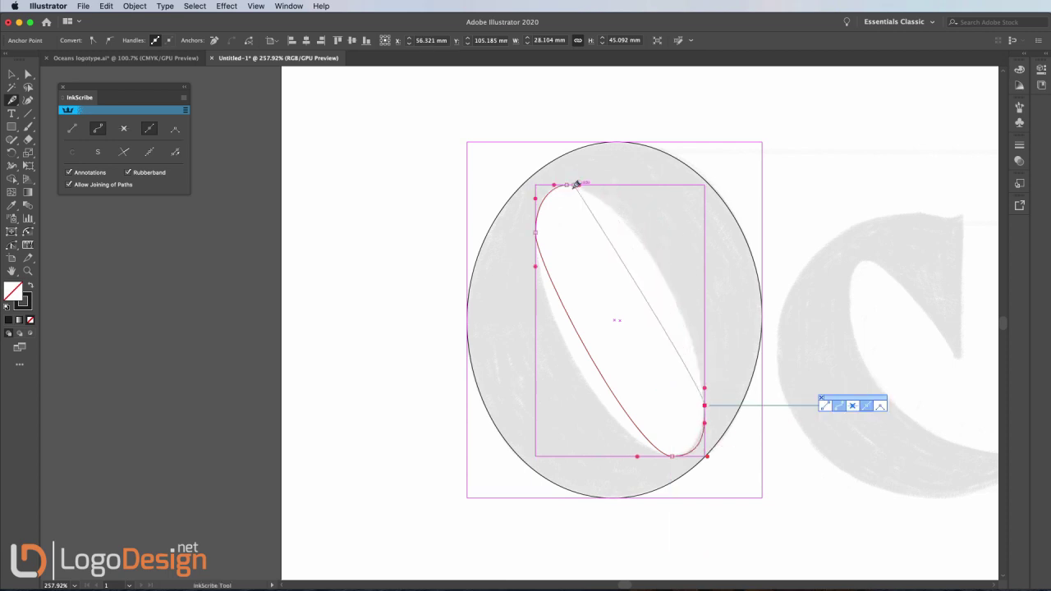
left_click_drag(566, 185, 535, 187)
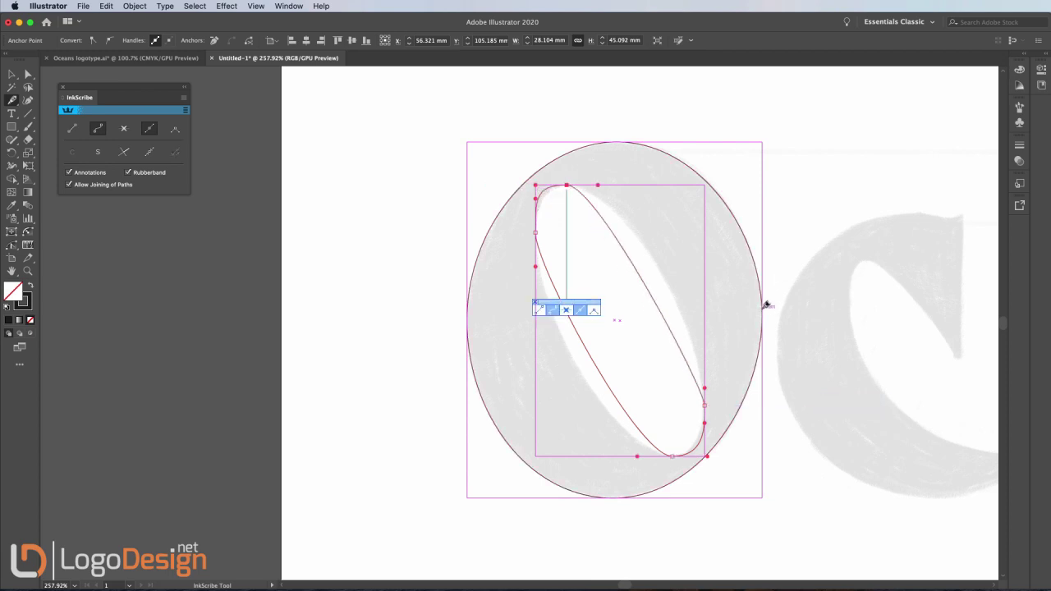
Widen the counter path's top curve and straighten its right side to fit the sketch
scroll(766, 303, "left", 3)
scroll(706, 310, "left", 3)
scroll(695, 311, "up", 1)
scroll(694, 312, "up", 2)
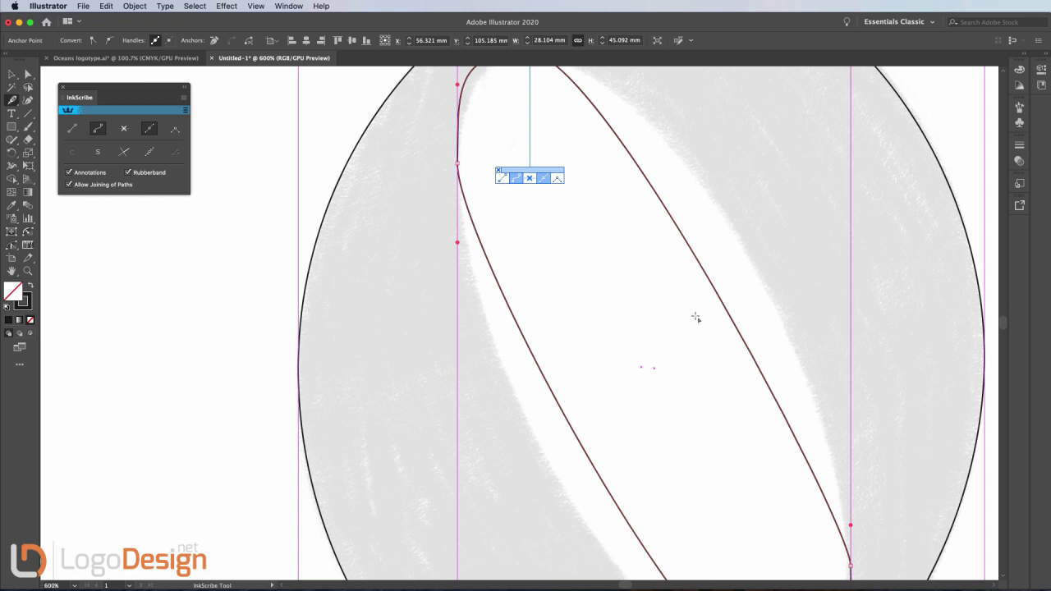
scroll(696, 312, "down", 2)
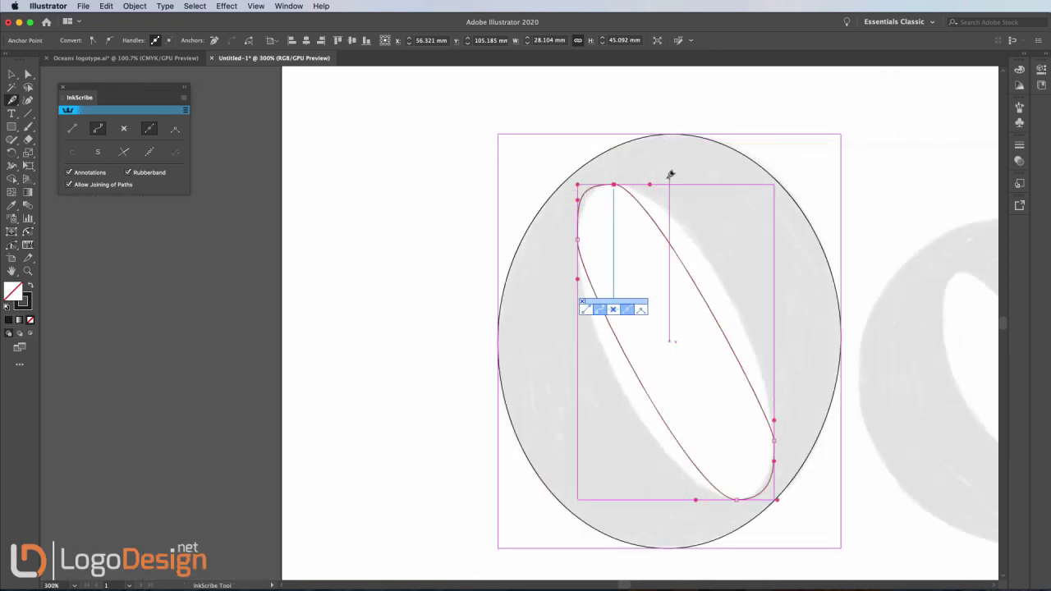
left_click_drag(649, 184, 693, 185)
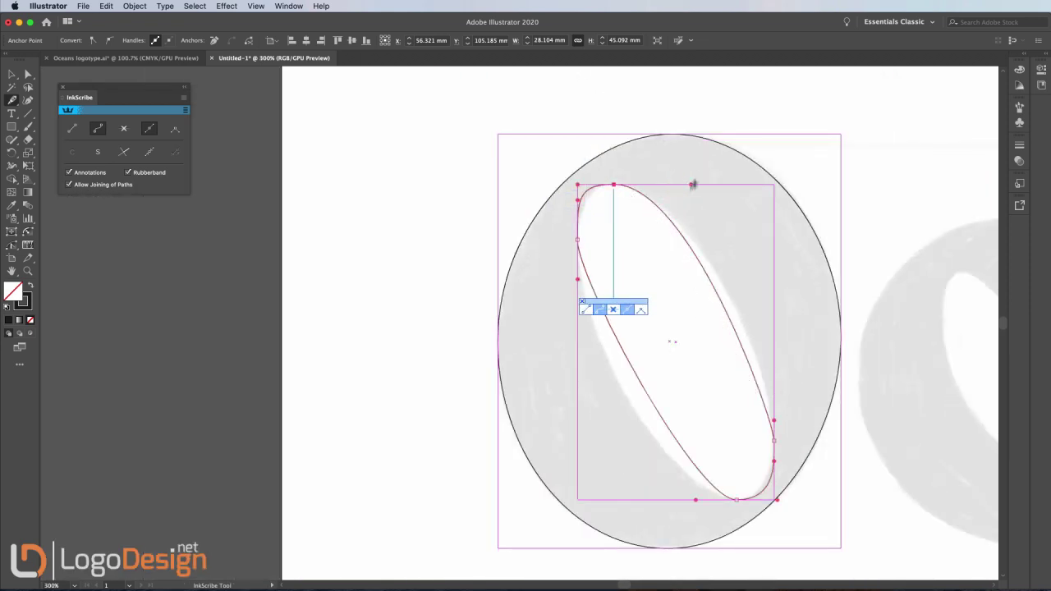
left_click_drag(775, 421, 784, 364)
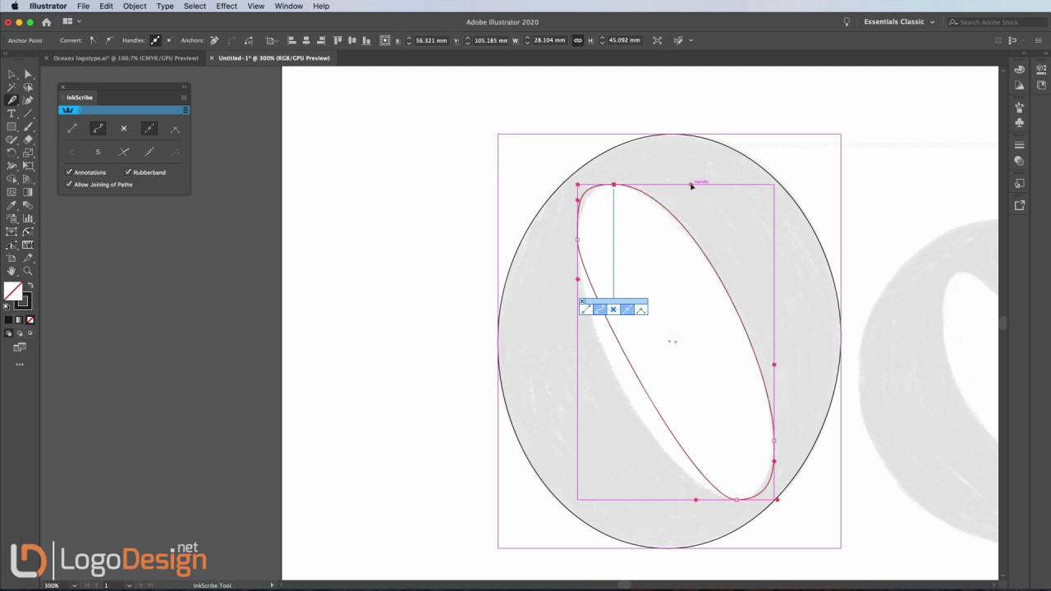
left_click_drag(687, 186, 685, 185)
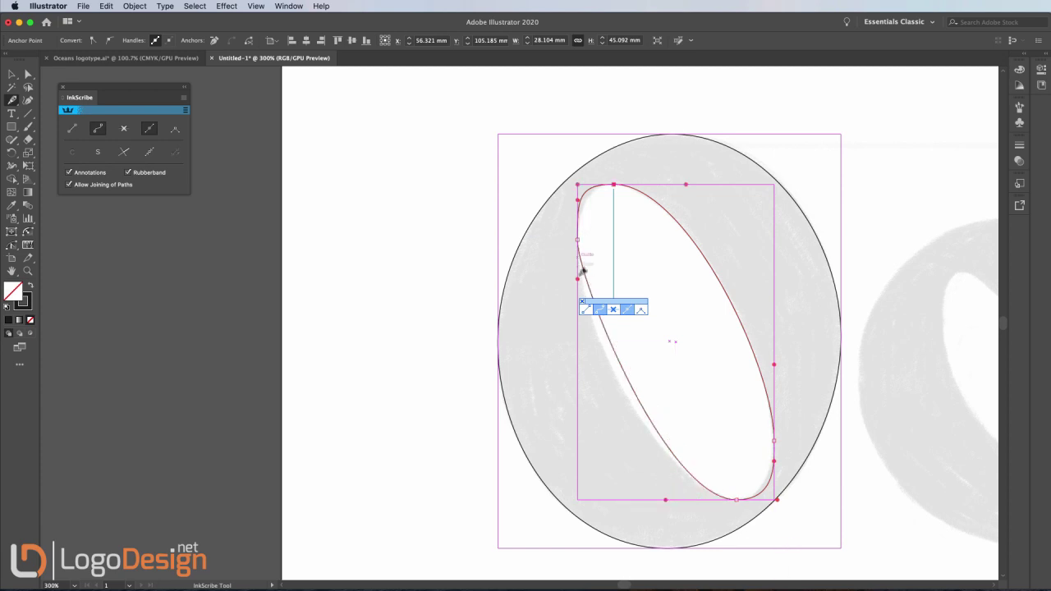
Move the counter's left anchor lower and shift its bottom anchor right
left_click_drag(577, 277, 578, 328)
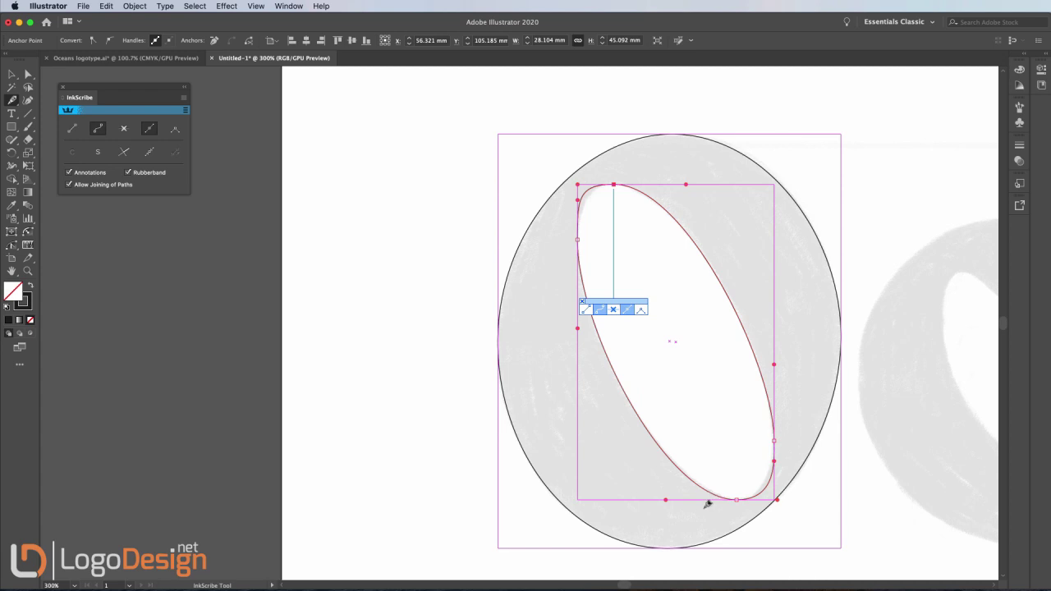
left_click_drag(667, 498, 674, 499)
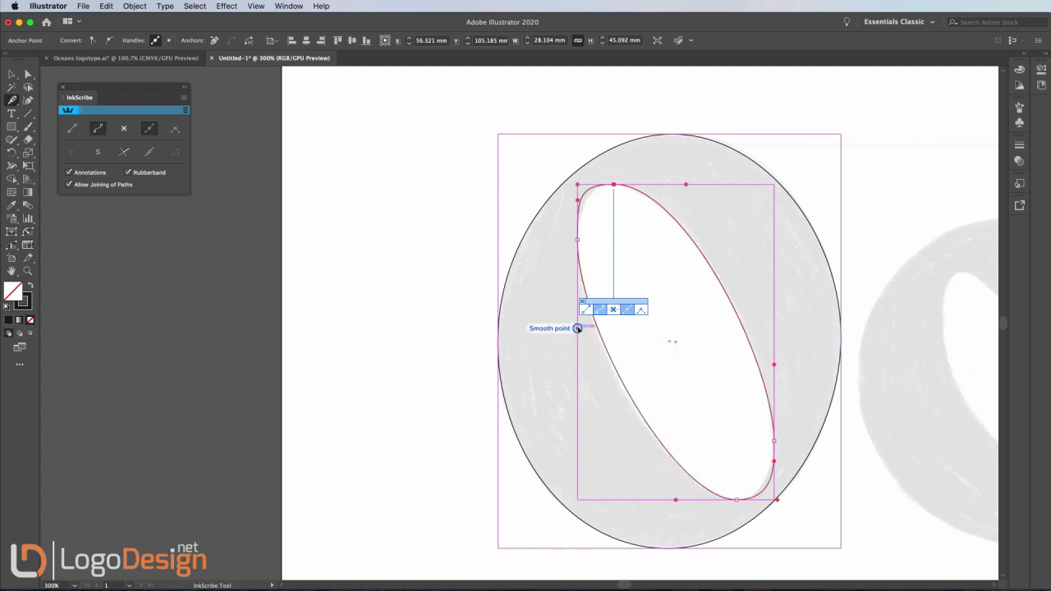
left_click(578, 334)
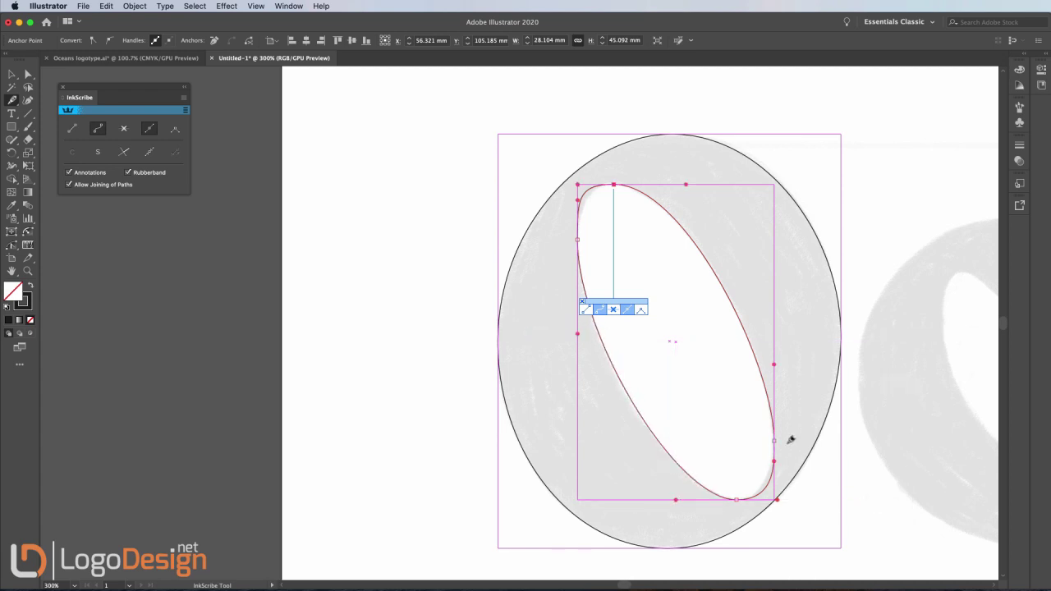
Round the counter's upper corners by adjusting the top curve's left and right handles
scroll(589, 210, "up", 5)
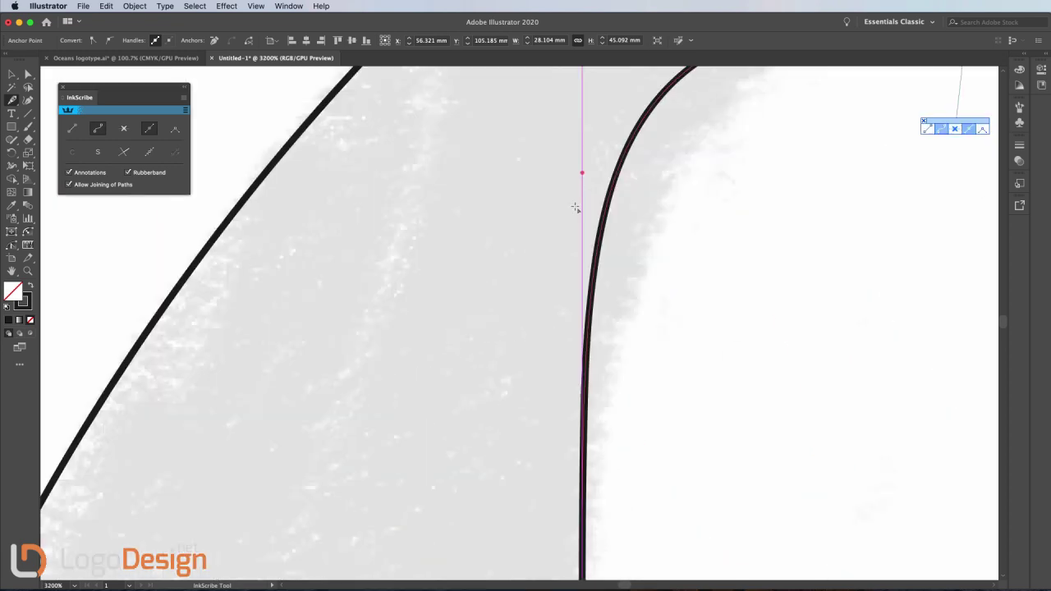
scroll(577, 206, "down", 2)
scroll(652, 317, "down", 2)
scroll(656, 313, "up", 4)
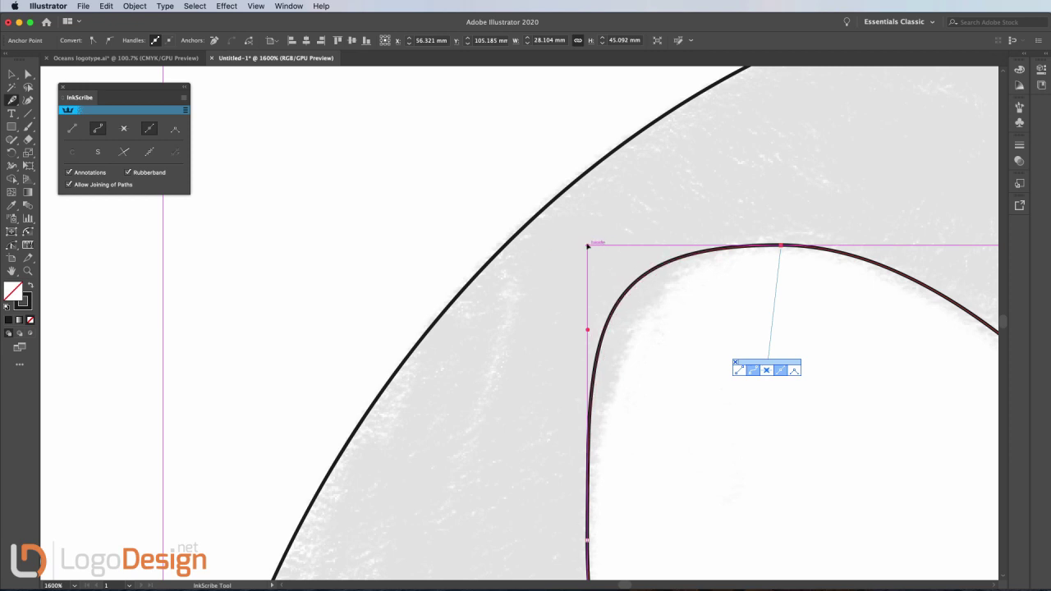
left_click_drag(586, 245, 705, 245)
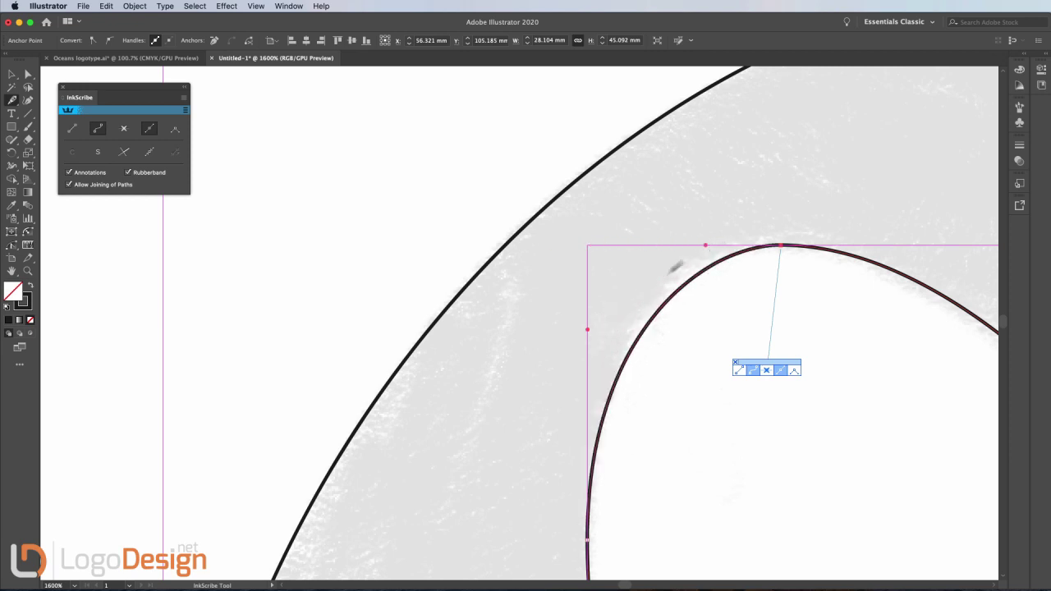
left_click(586, 325)
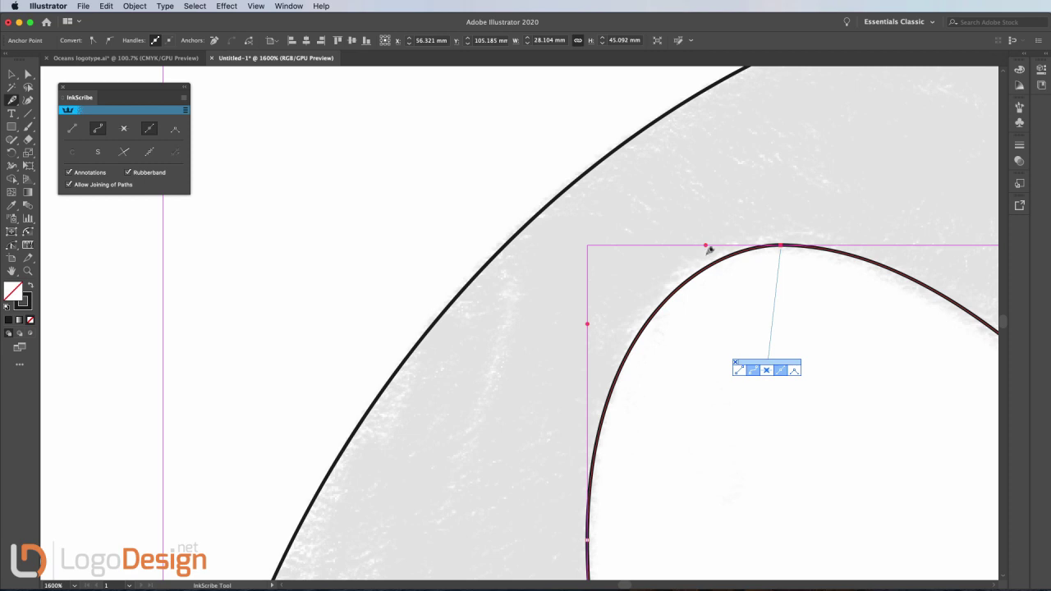
left_click_drag(705, 246, 694, 246)
scroll(699, 245, "right", 1)
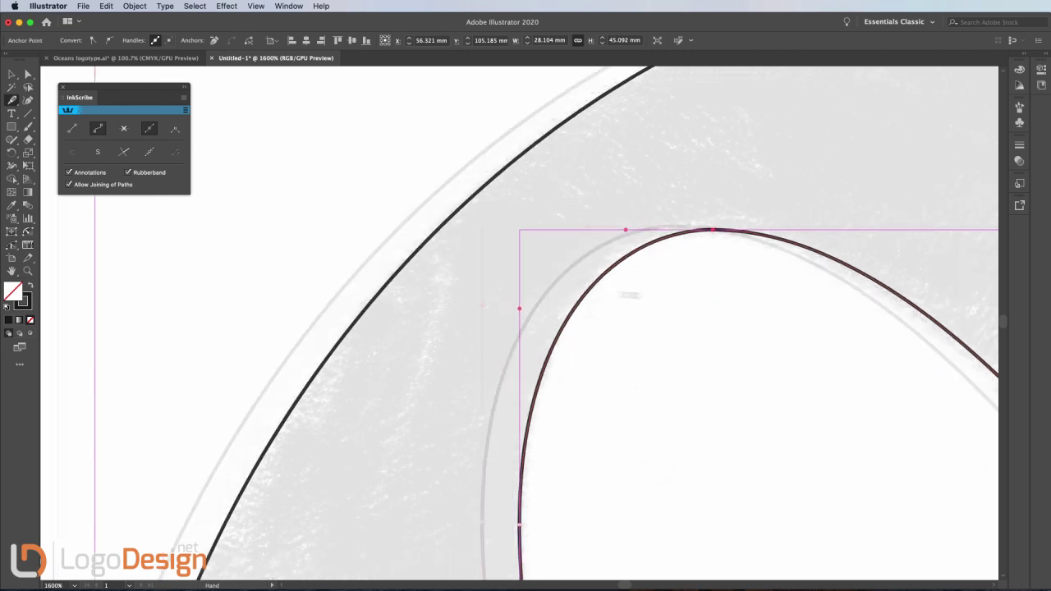
scroll(616, 271, "right", 4)
left_click_drag(929, 229, 906, 228)
Tighten the counter's bottom-right curve and zoom out to see more of the O
scroll(851, 322, "down", 1)
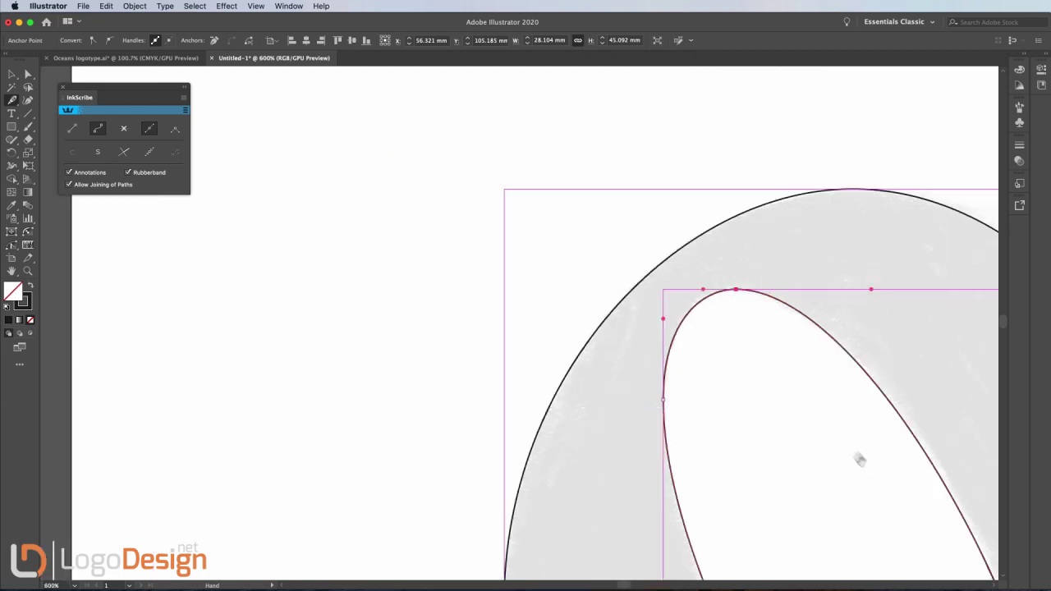
scroll(858, 457, "down", 1)
scroll(689, 283, "down", 1)
scroll(676, 272, "down", 3)
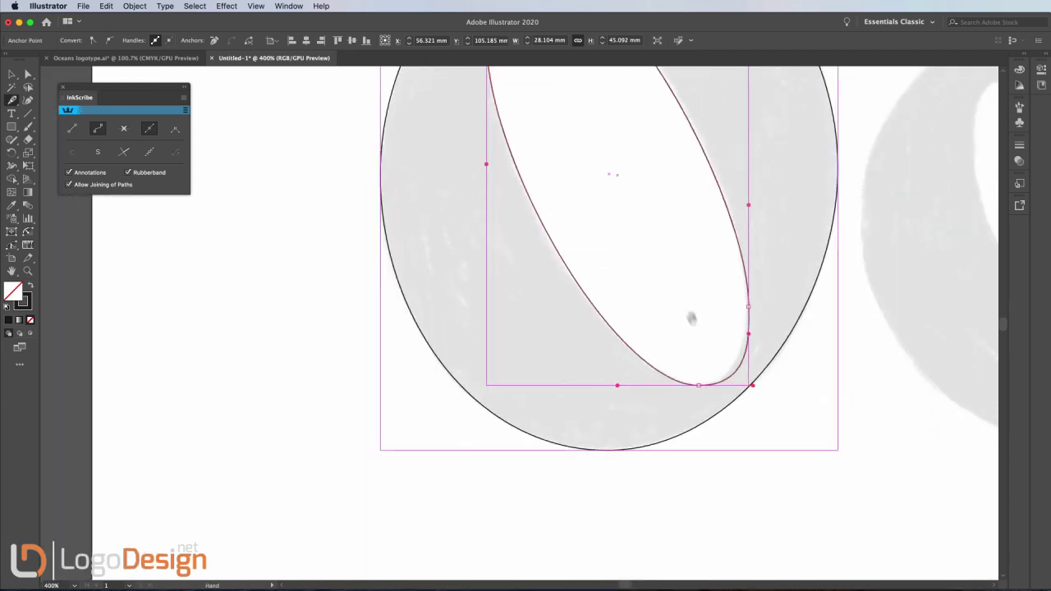
scroll(692, 317, "up", 2)
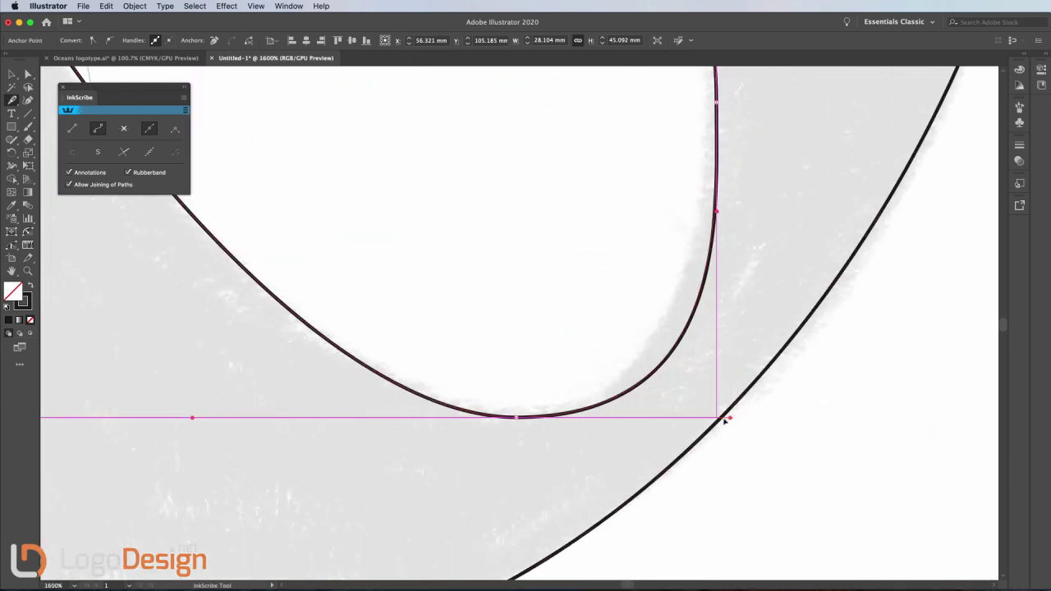
left_click_drag(733, 416, 647, 419)
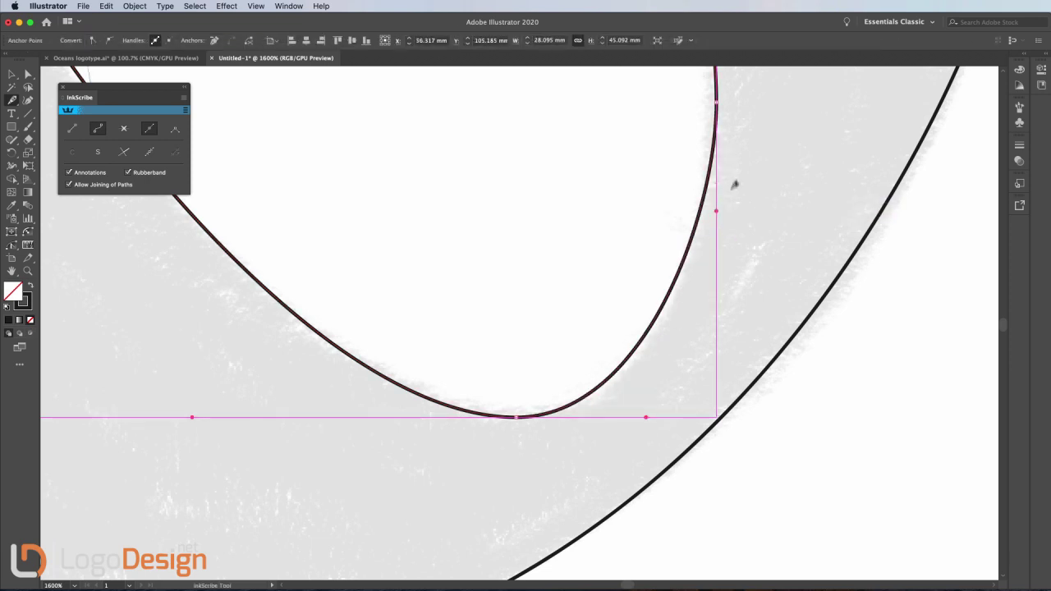
key("z")
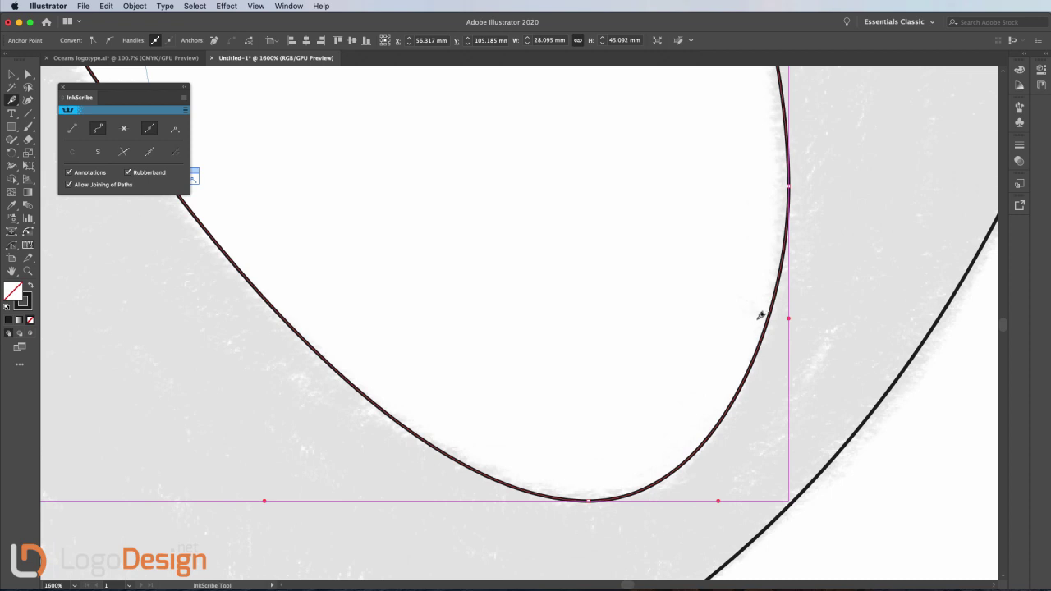
mouse_move(758, 312)
left_mouse_down()
mouse_move(624, 328)
mouse_move(394, 287)
left_mouse_up()
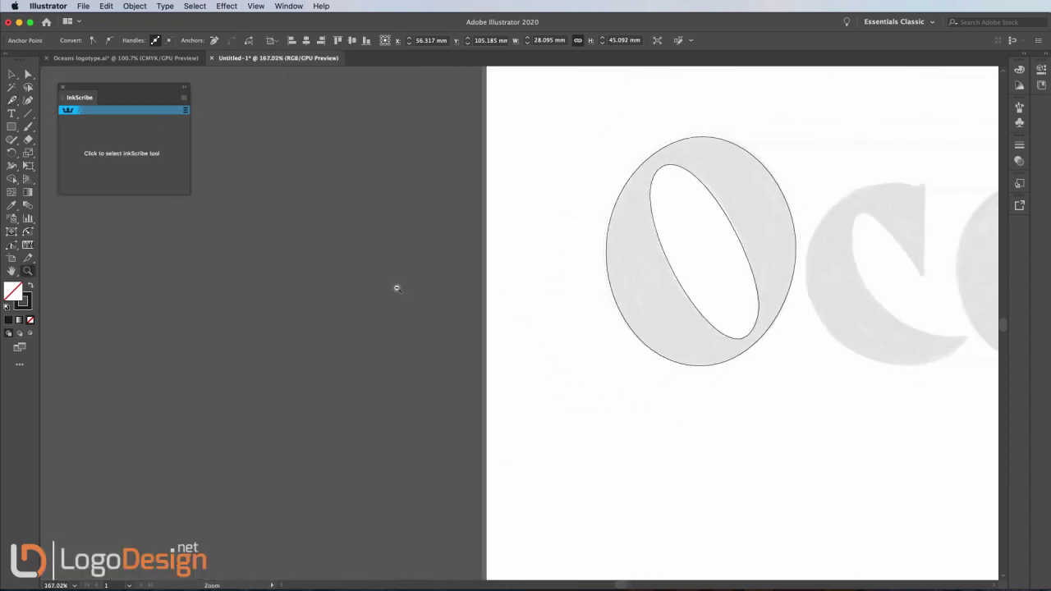
Deselect the finished O and zoom in on the lettering
key("v")
left_click(671, 343)
key("z")
left_click_drag(640, 324, 666, 320)
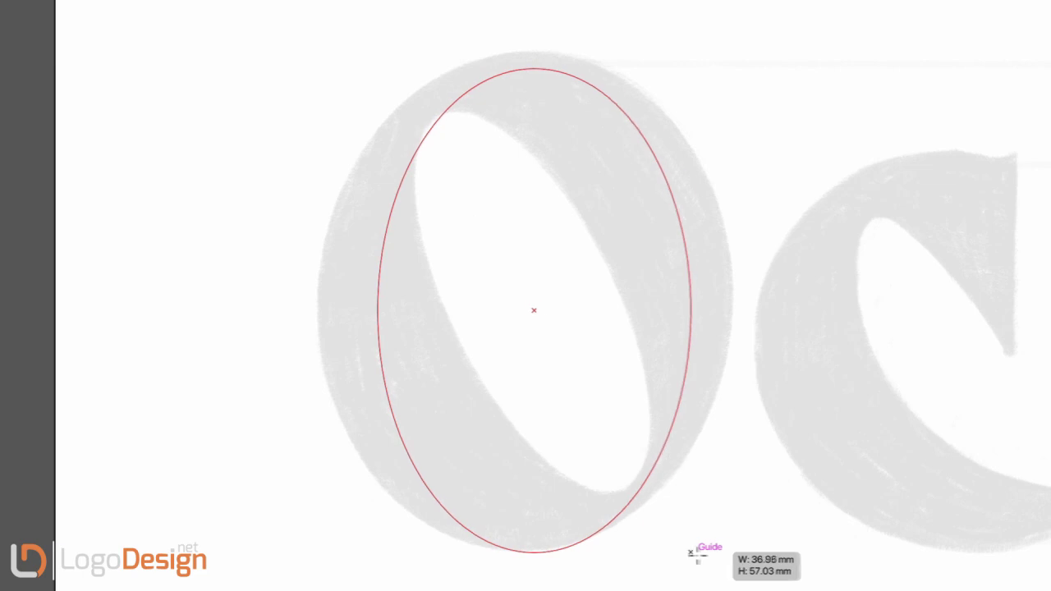
Position the new ellipse over the O and stretch it to the O's left and top edges
key("r")
left_click_drag(835, 132, 759, 13)
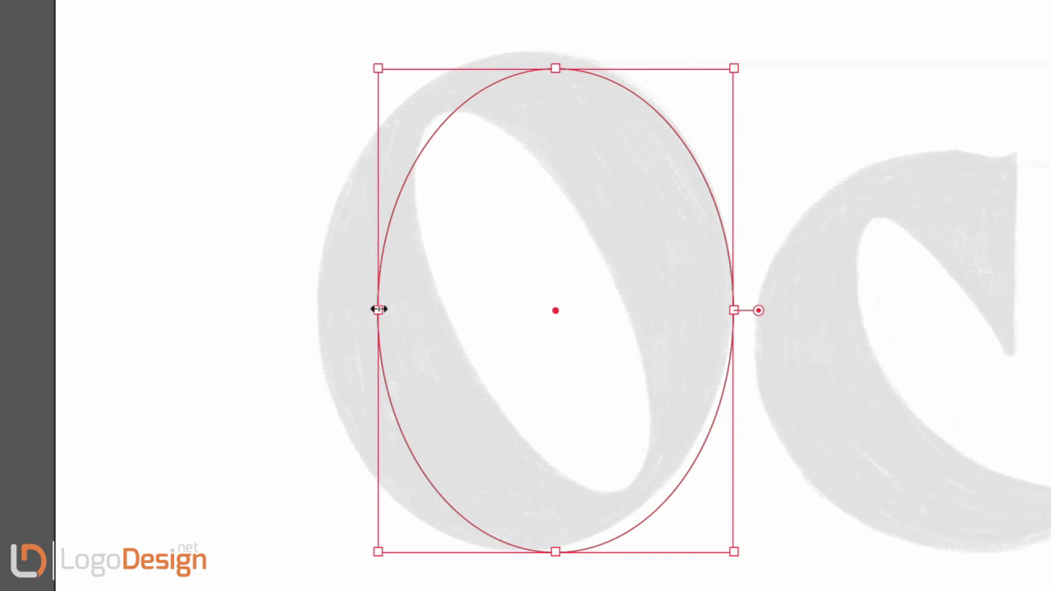
left_click_drag(378, 310, 316, 305)
left_click_drag(526, 68, 530, 50)
Fine-tune the ellipse's left and right edges onto the O, checking its anchors against the sketch
key("a")
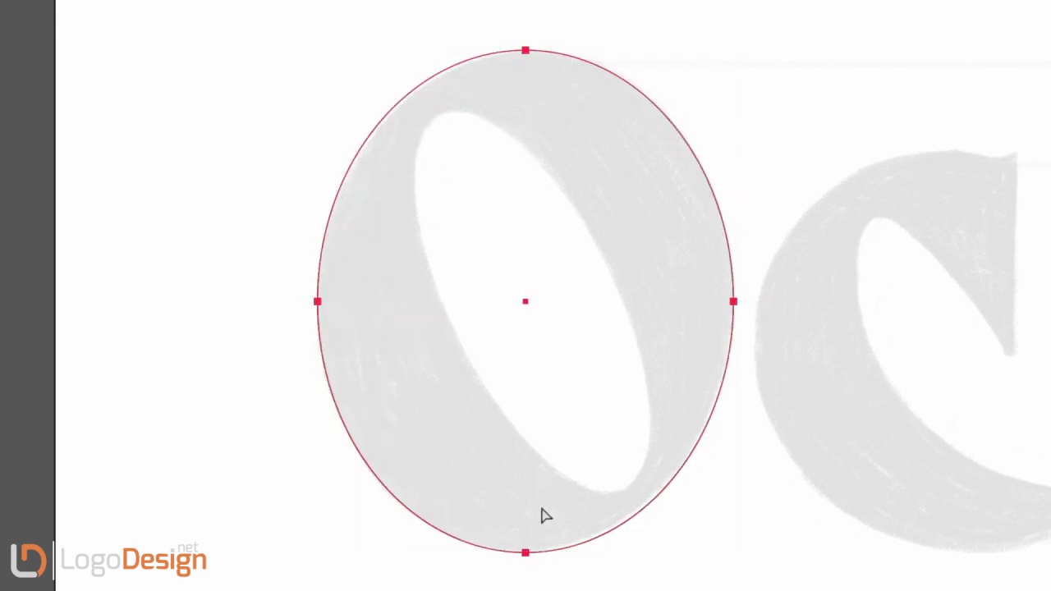
key("v")
key("a")
key("v")
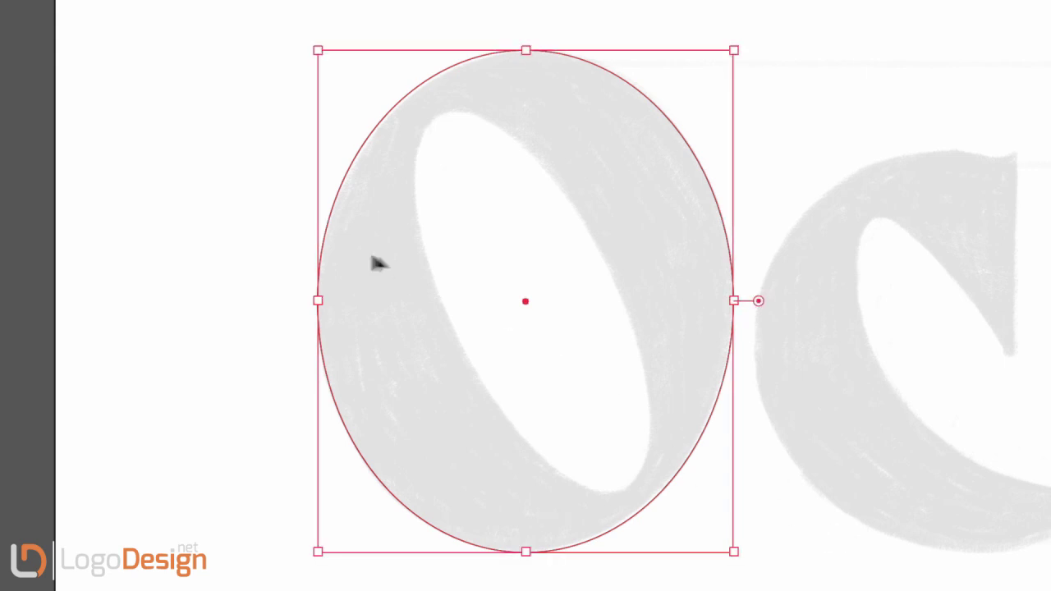
left_click_drag(313, 302, 322, 299)
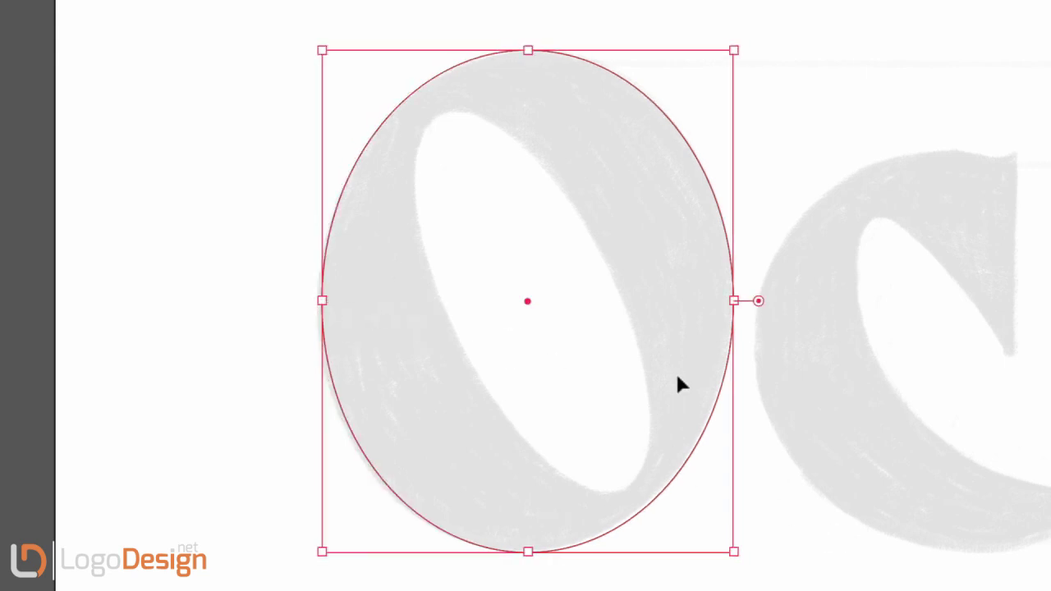
left_click_drag(725, 297, 728, 300)
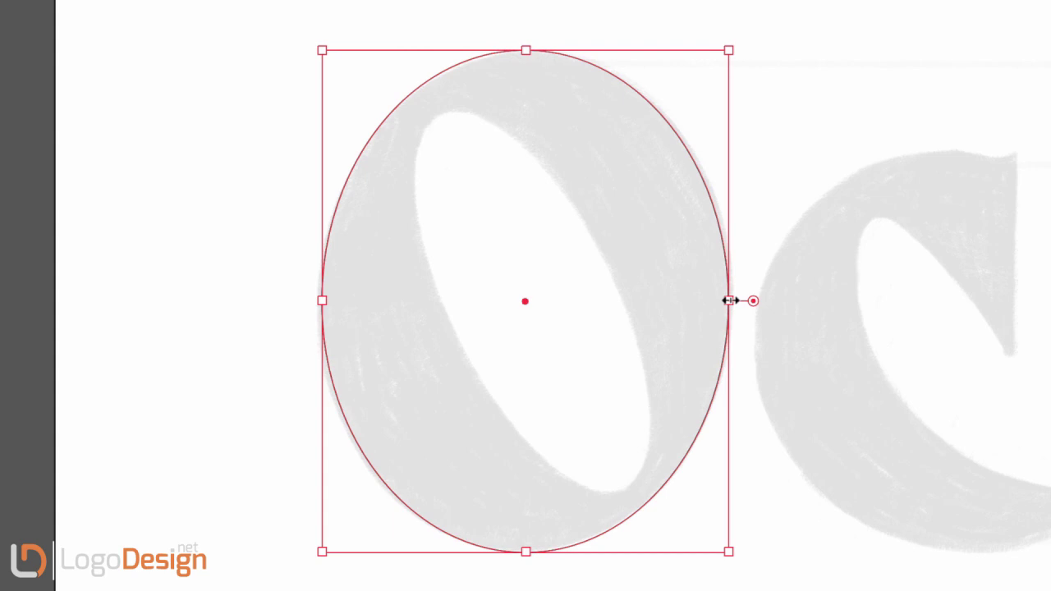
key("a")
key("v")
Rotate a copy of the ellipse to the counter's tilt and shrink it toward the counter's size
key("r")
left_click_drag(804, 199, 650, 38)
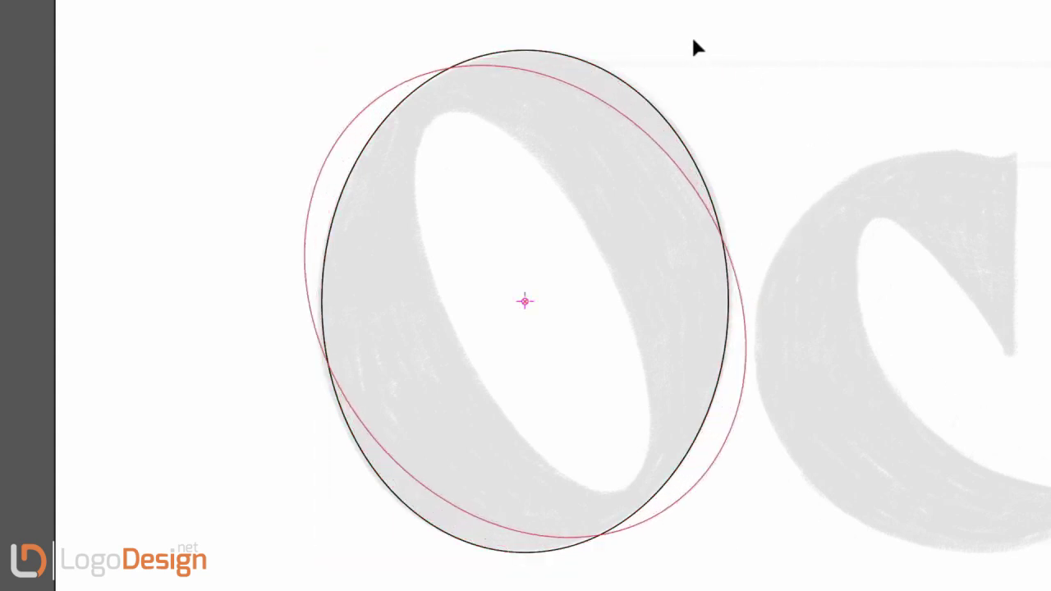
key("v")
left_click_drag(693, 187, 614, 279)
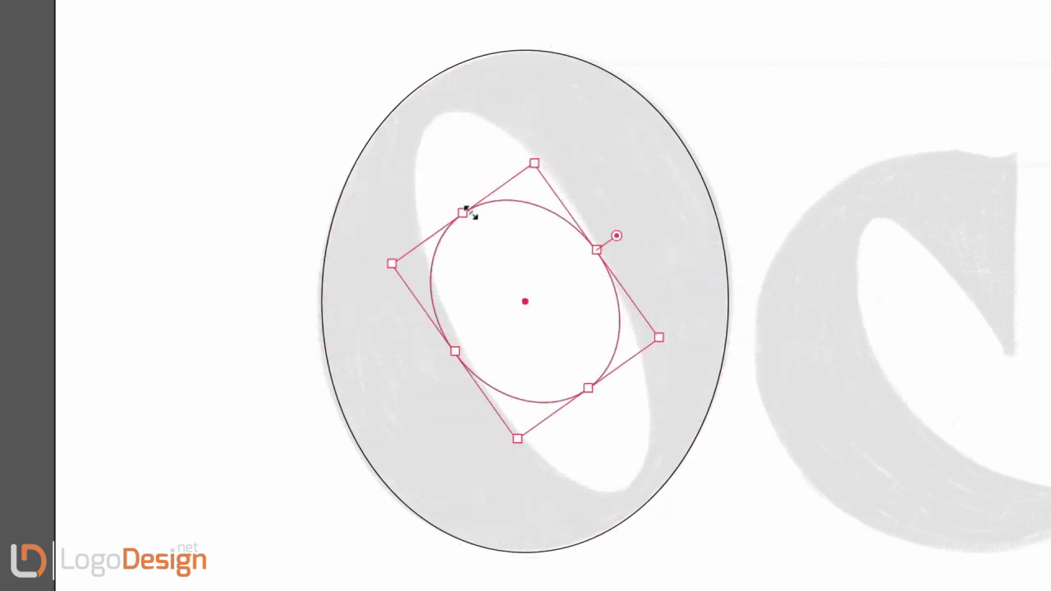
left_click_drag(464, 206, 407, 135)
Move, narrow and stretch the tilted ellipse onto the O's slanted counter, then check the fit
left_click(549, 137)
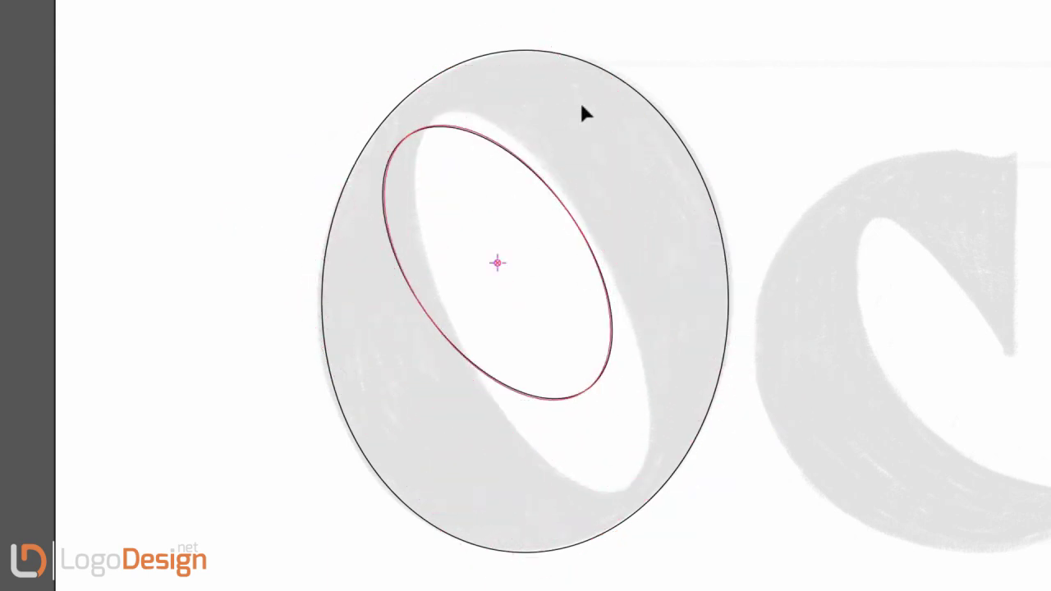
mouse_move(435, 125)
left_mouse_down()
mouse_move(473, 121)
mouse_move(465, 118)
left_mouse_up()
left_click_drag(591, 205, 584, 210)
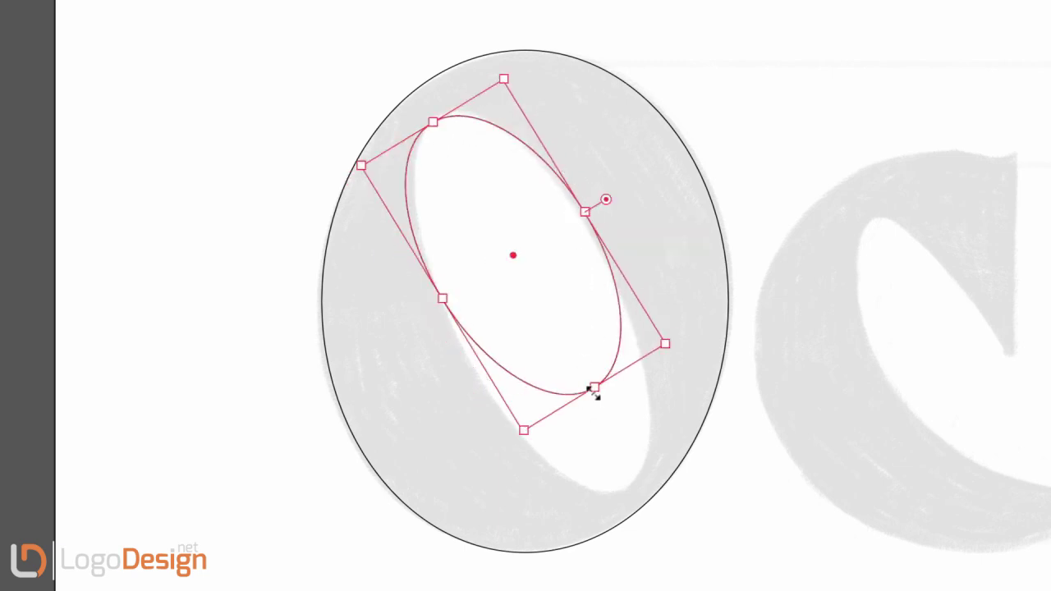
left_click_drag(593, 391, 652, 484)
key("ctrl+h")
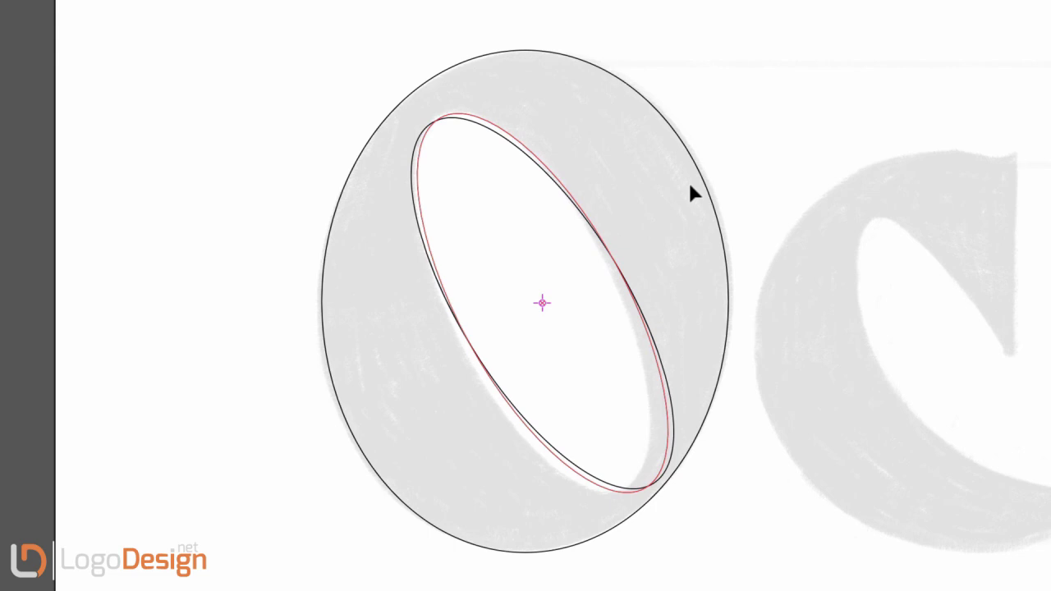
key("ctrl+h")
key("ctrl+h")
key("ctrl+h")
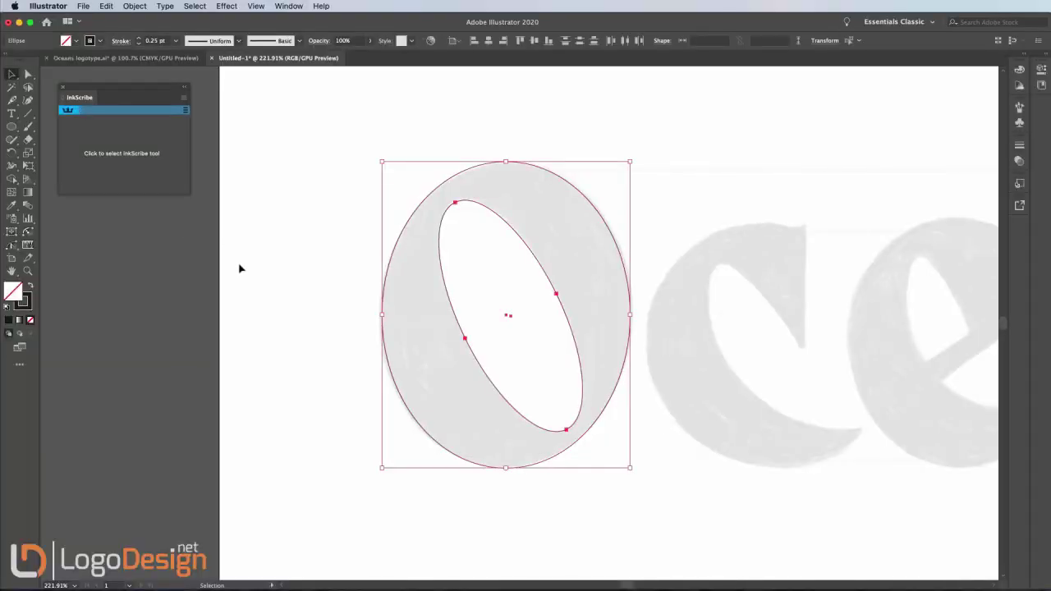
Fill both ellipses black and cut the counter out with the Shape Builder
key("shift+x")
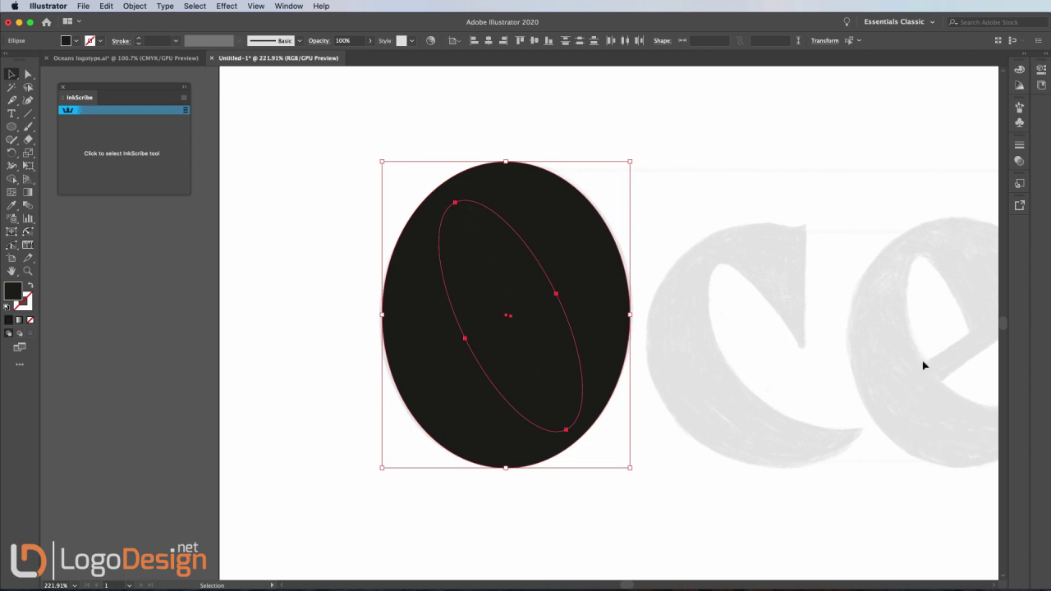
key("shift+m")
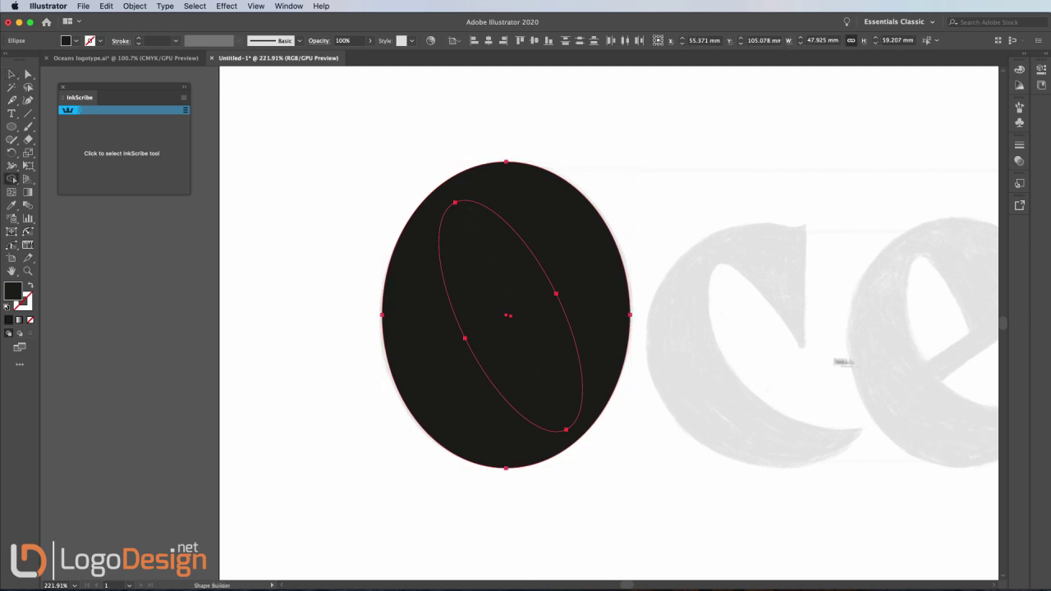
left_click(538, 315, "alt")
key("v")
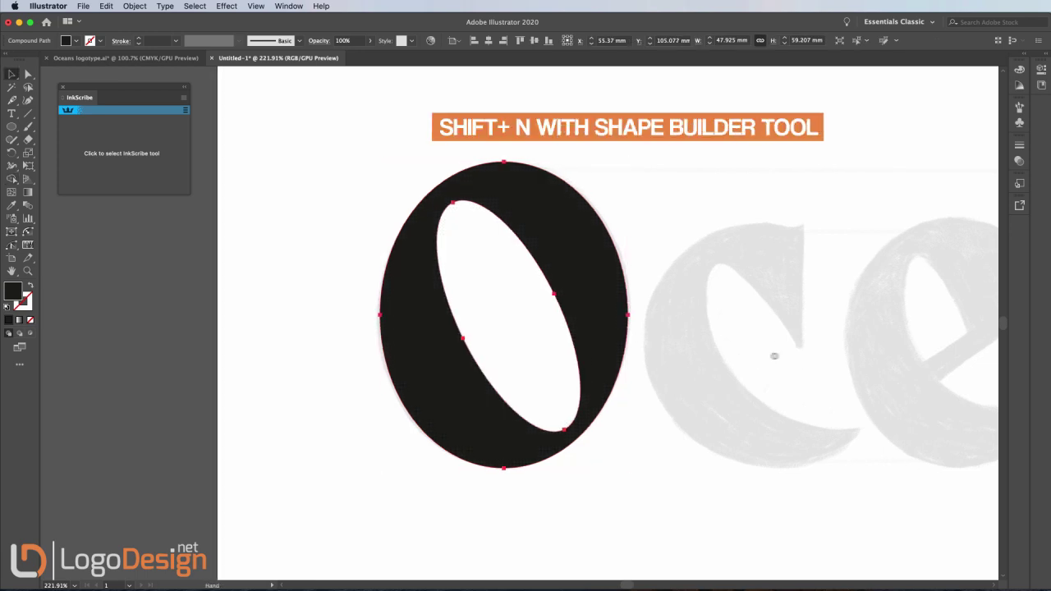
Zoom to show the O and c, and draw a rectangle around the sketched c
key("z")
mouse_move(600, 375)
left_mouse_down()
mouse_move(584, 396)
mouse_move(641, 399)
left_mouse_up()
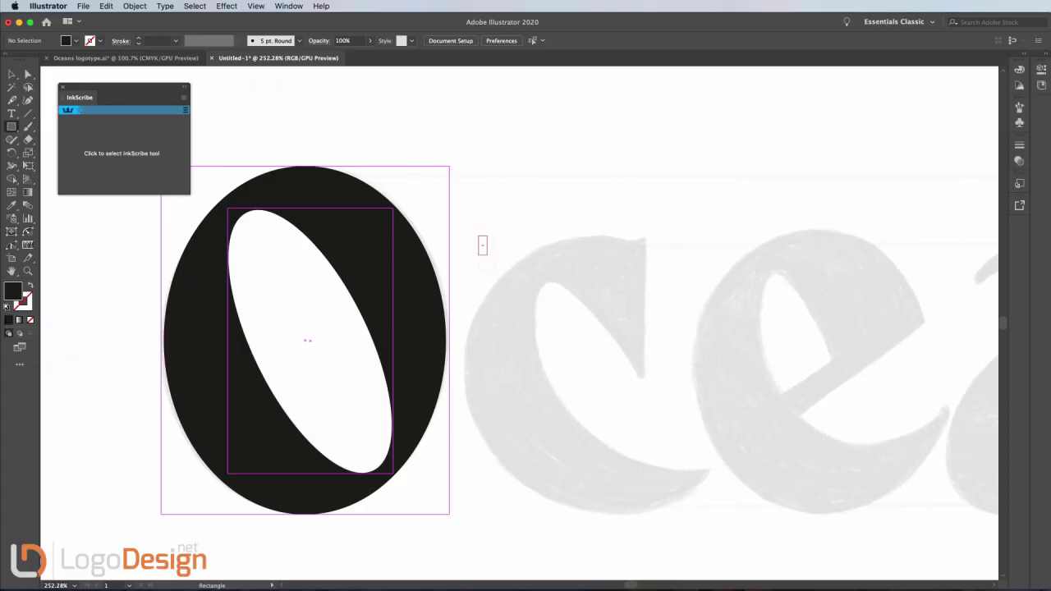
left_click_drag(479, 235, 712, 511)
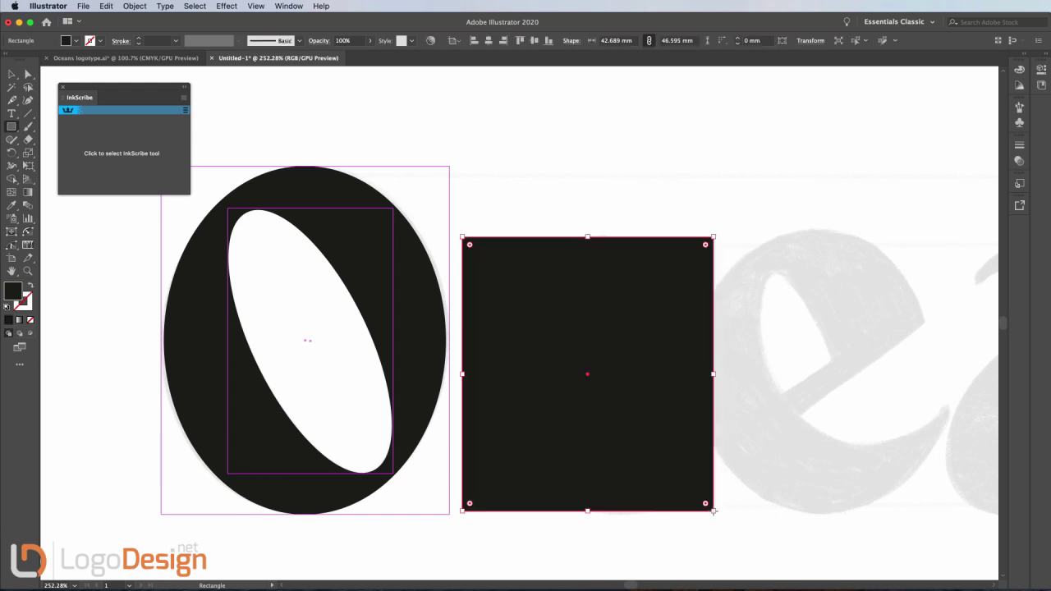
Make the c's rectangle an outline with a 0.25 pt stroke and align its edges to the letter
key("slash")
left_click(149, 41)
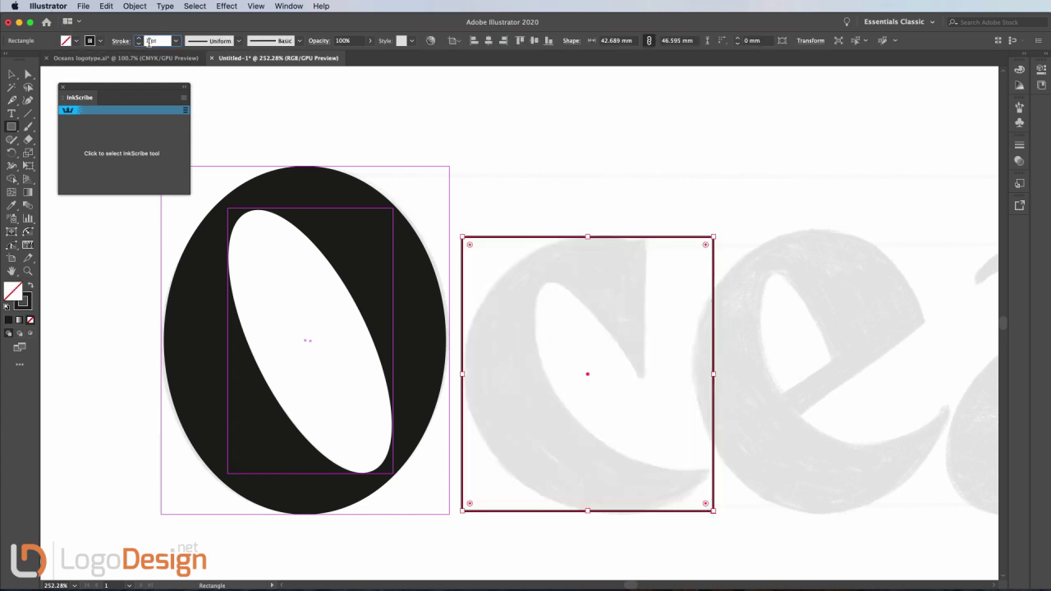
type("5")
key("Return")
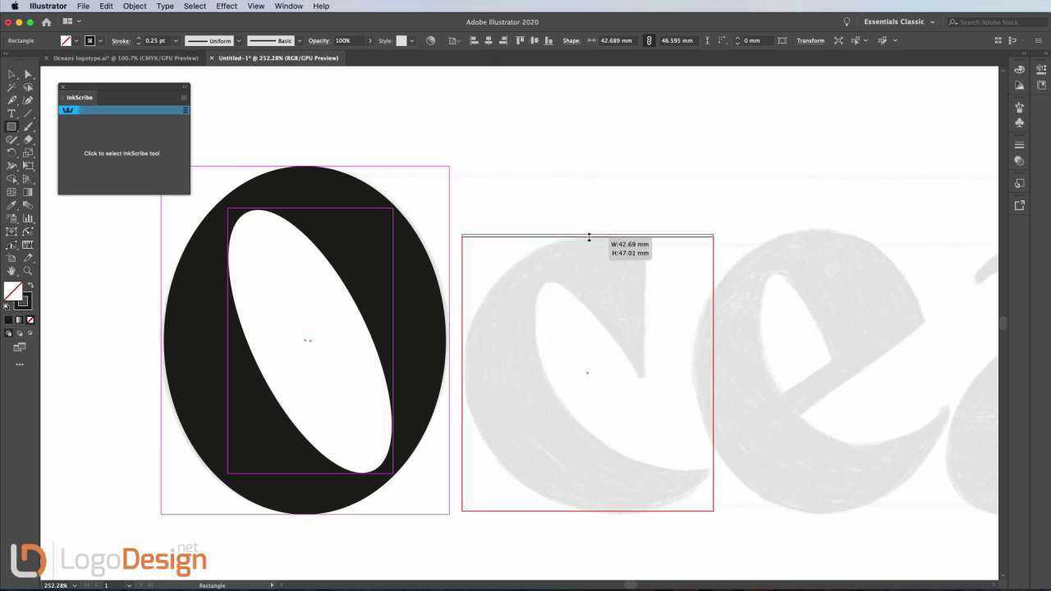
left_click_drag(601, 241, 589, 235)
left_click_drag(462, 373, 464, 373)
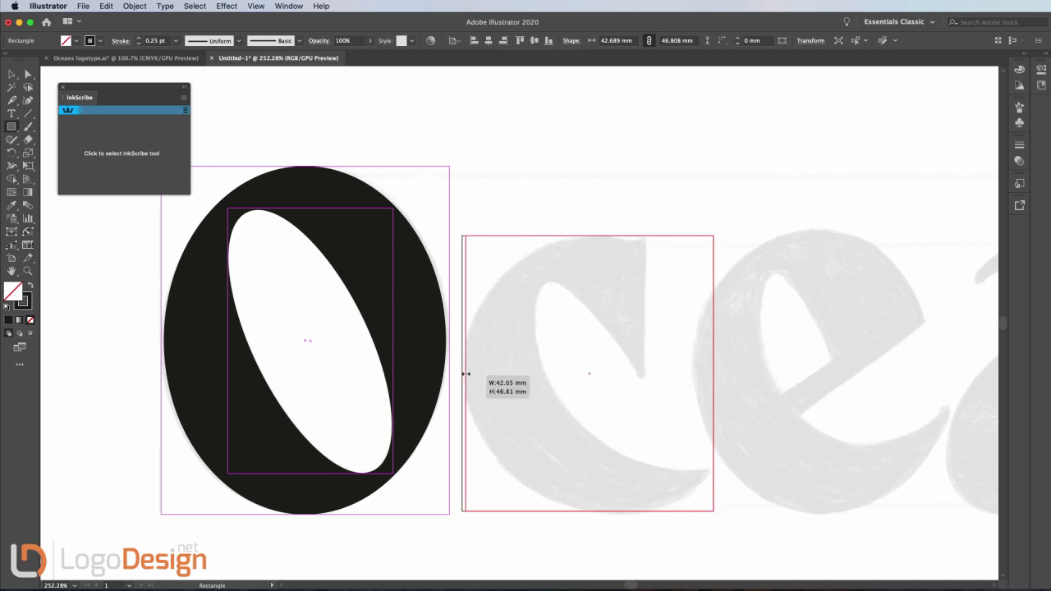
left_click_drag(589, 511, 591, 512)
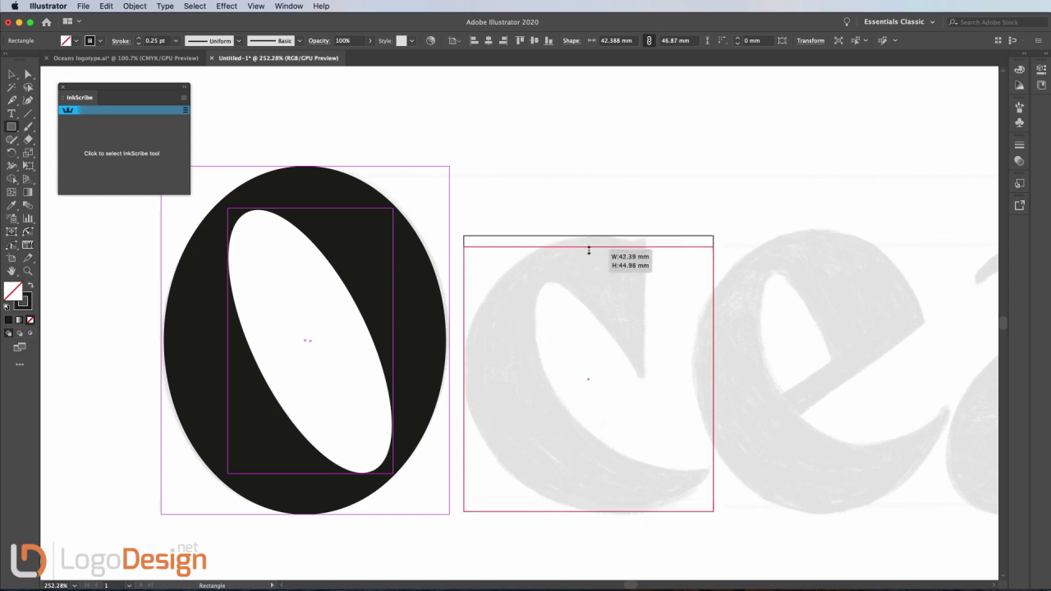
Resize the inner rectangle to frame the c's counter, then deselect and zoom in
left_click_drag(589, 234, 588, 280)
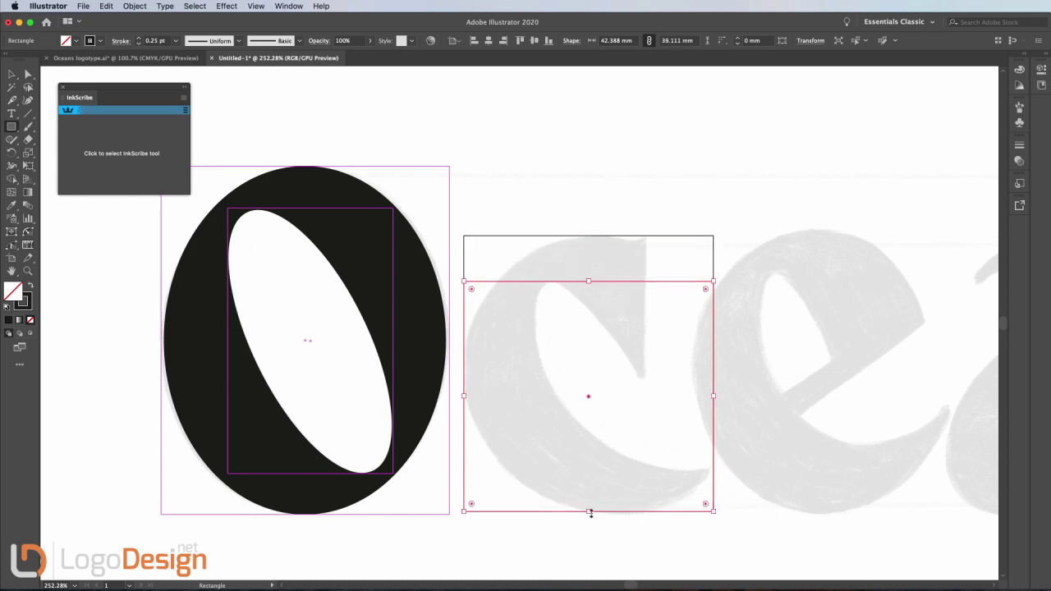
left_click_drag(590, 513, 605, 467)
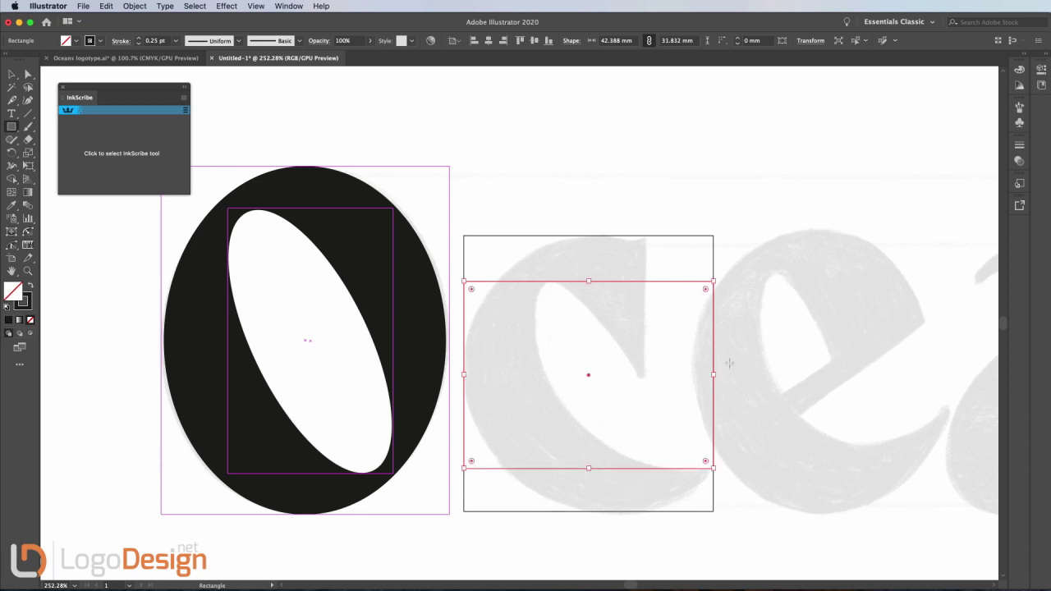
left_click_drag(714, 375, 643, 375)
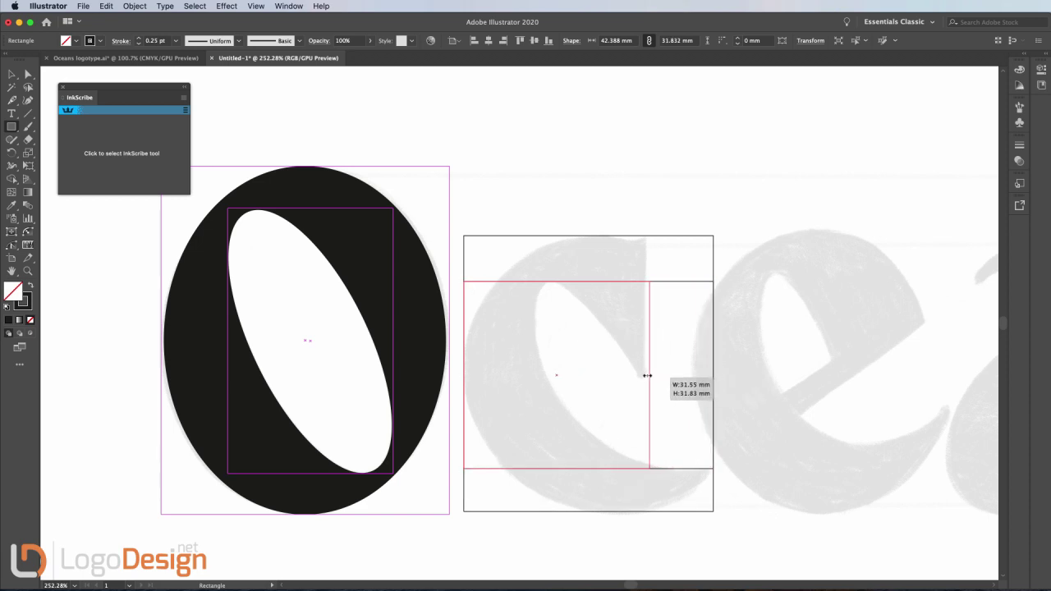
left_click_drag(466, 376, 535, 376)
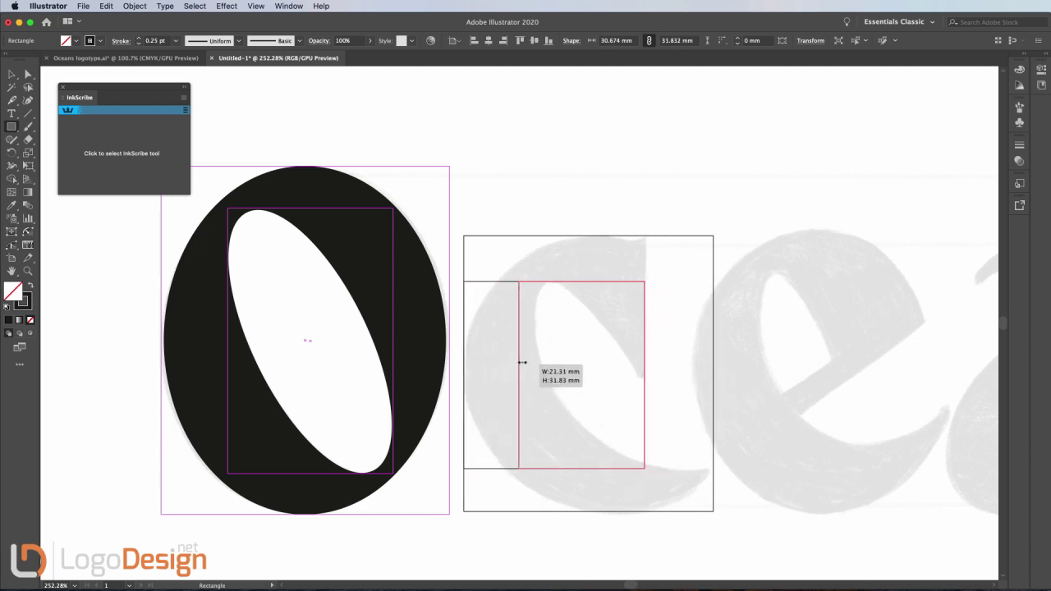
left_click(652, 159)
key("ctrl+plus")
Trace the c's outer bowl with curve points at its top, left side, bottom and lower-right tip
left_click(122, 152)
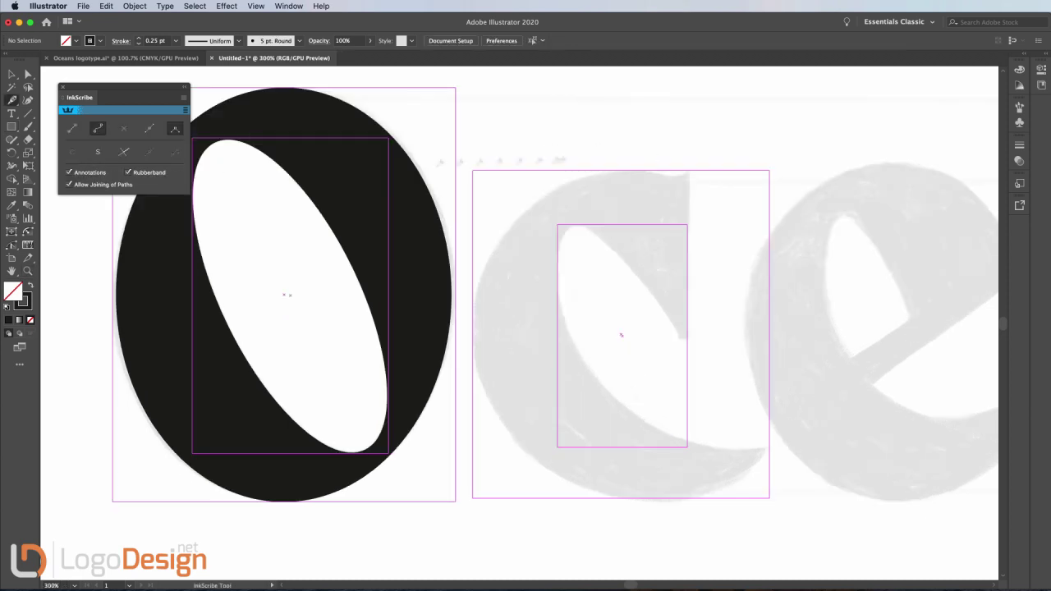
left_click_drag(633, 170, 710, 170)
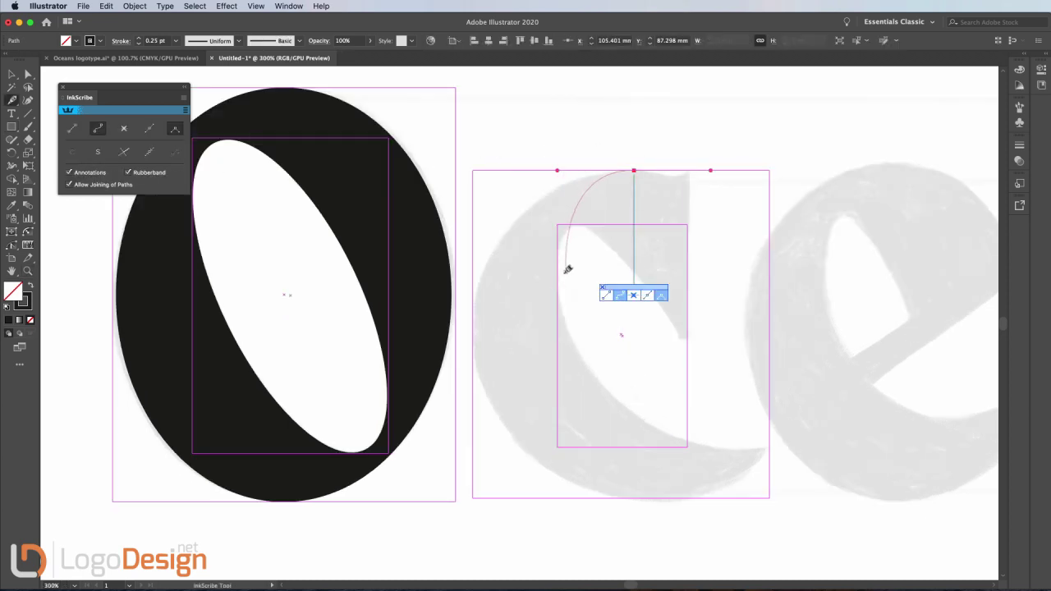
left_click_drag(472, 327, 472, 418)
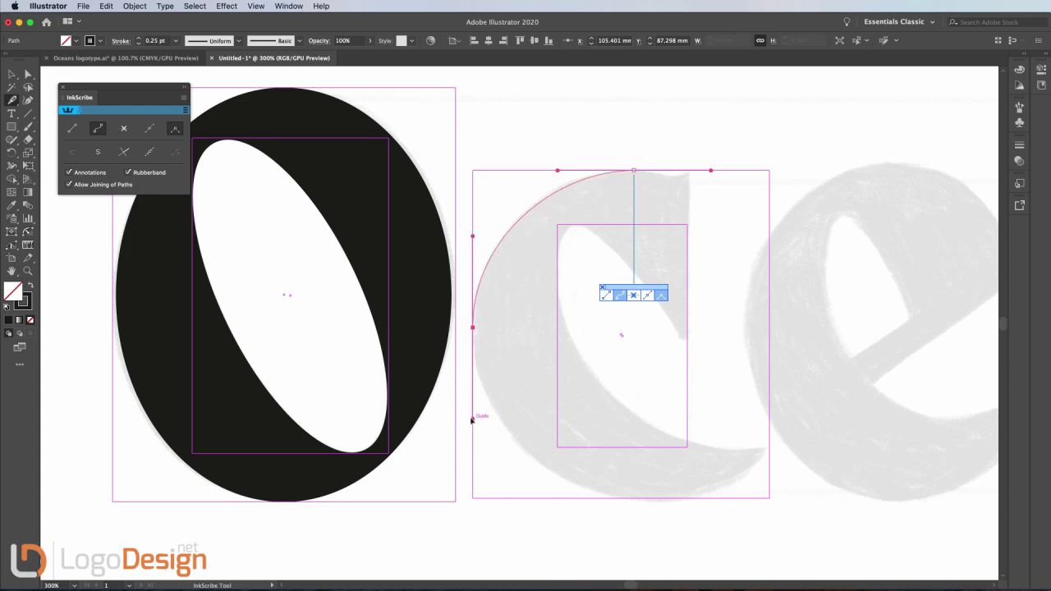
left_click_drag(659, 498, 767, 499)
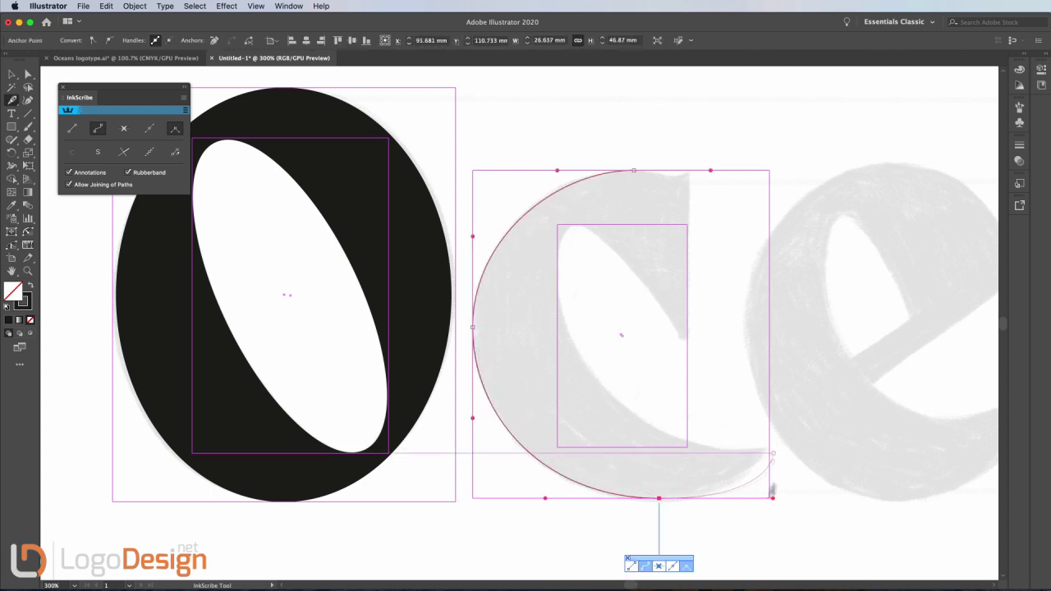
left_click(741, 499)
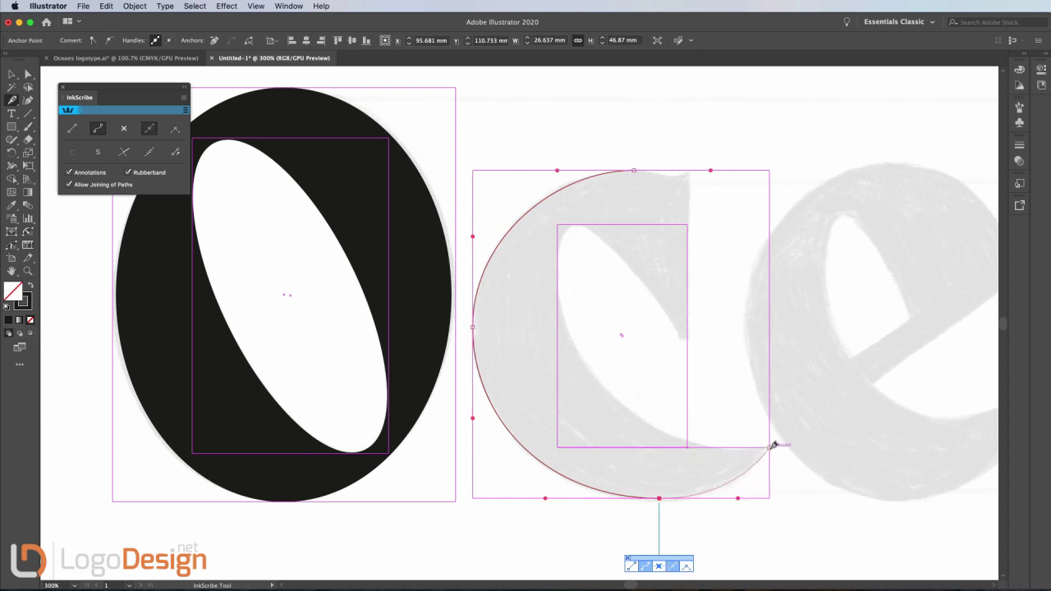
left_click(770, 447)
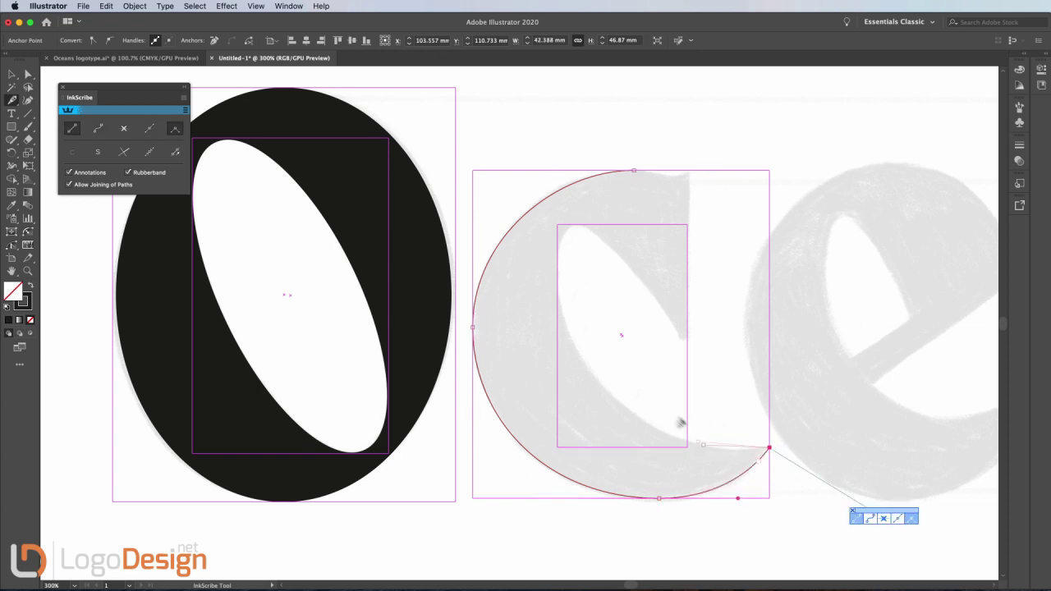
Undo the misplaced counter point and redraw a curve from the c's tip into the counter
left_click_drag(558, 272, 558, 197)
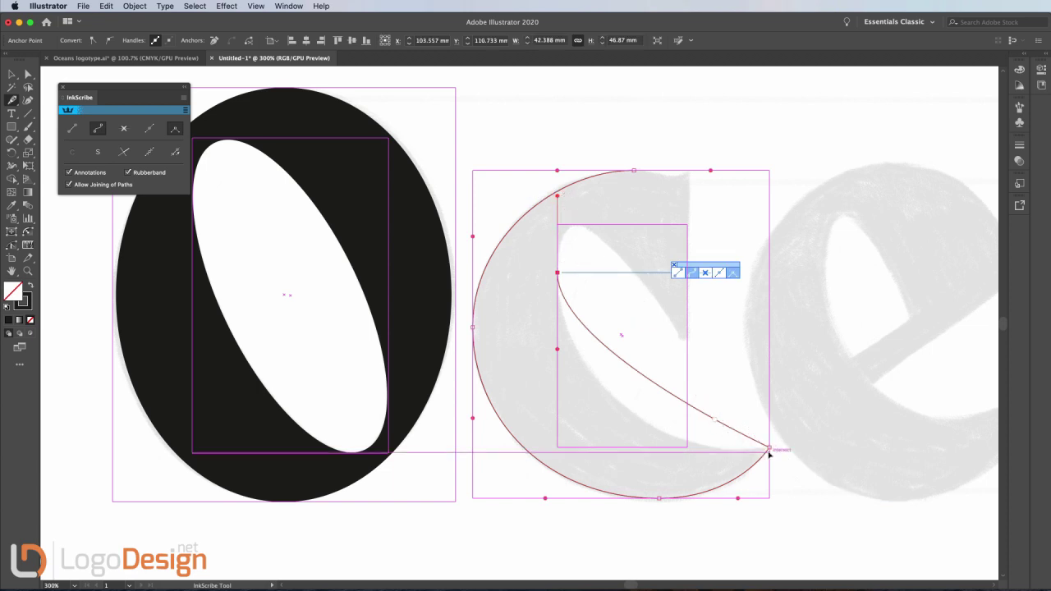
key("ctrl+z")
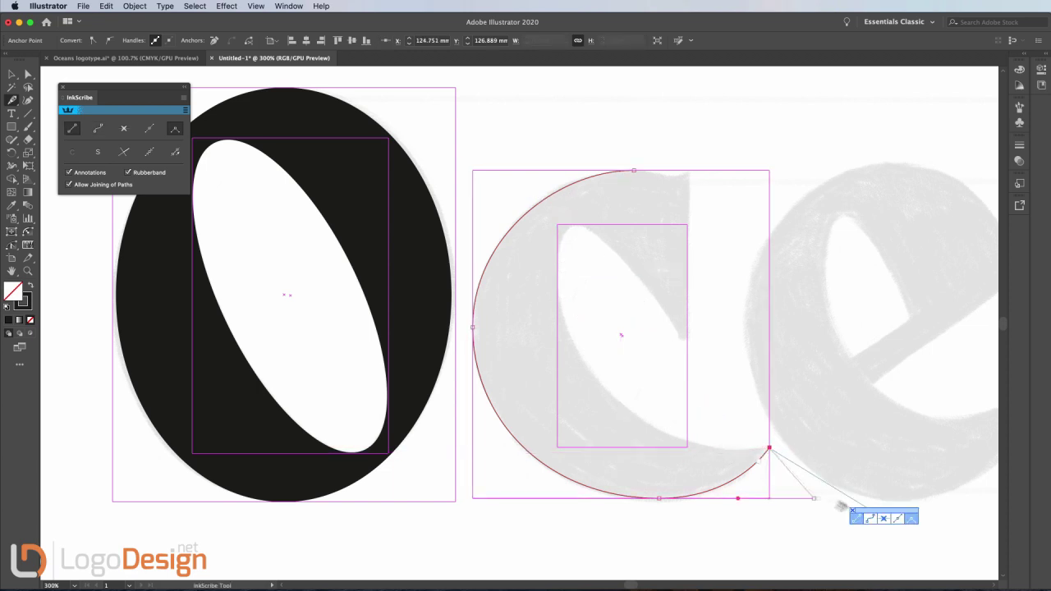
left_click(867, 519)
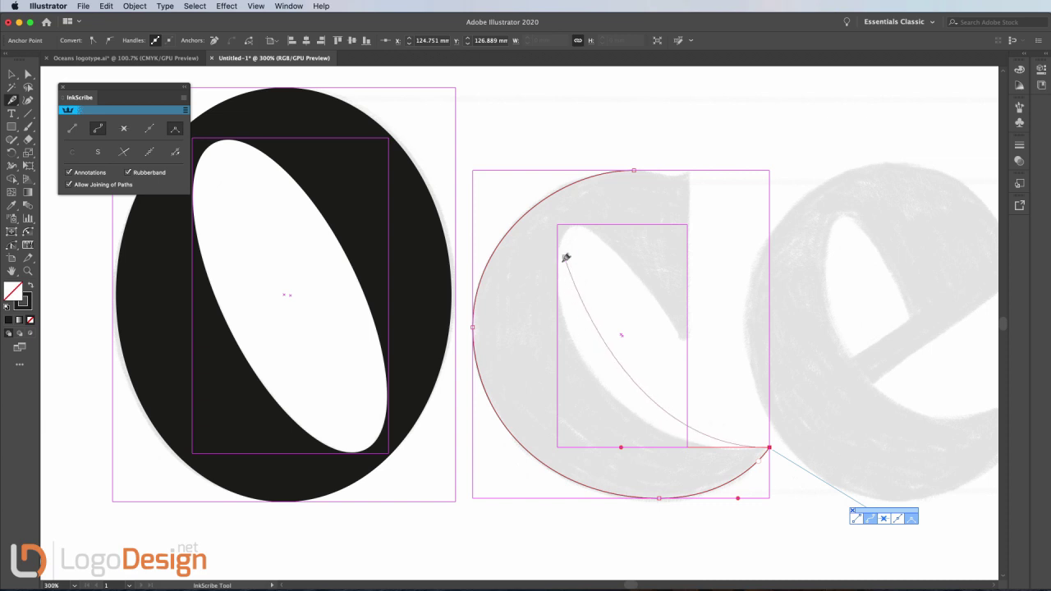
left_click_drag(559, 269, 608, 402)
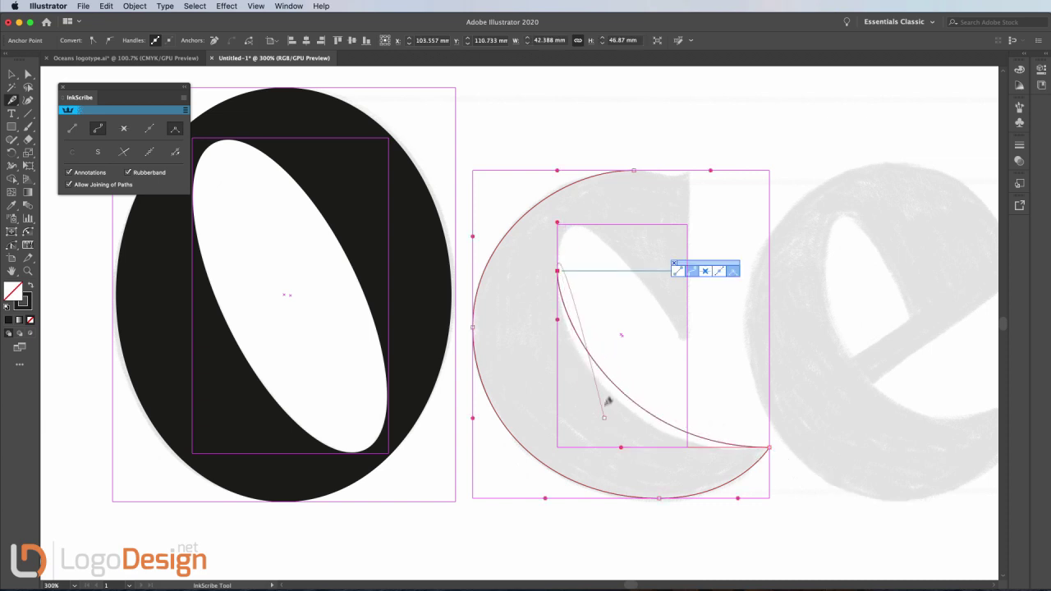
scroll(572, 241, "up", 2)
Curve the path around the counter's top and down its right edge to the point
scroll(572, 241, "up", 3)
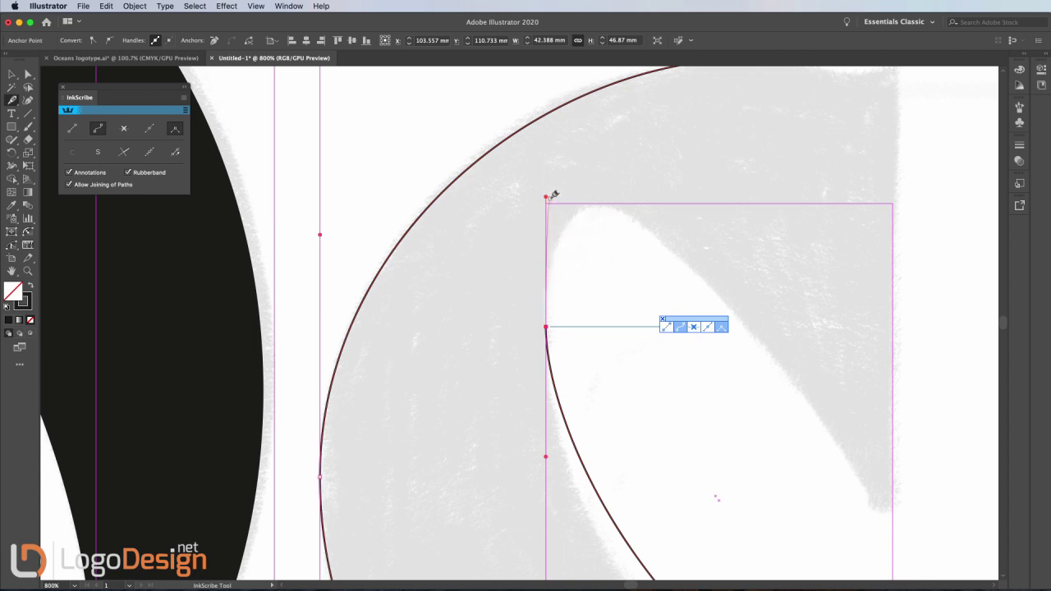
left_click(546, 265)
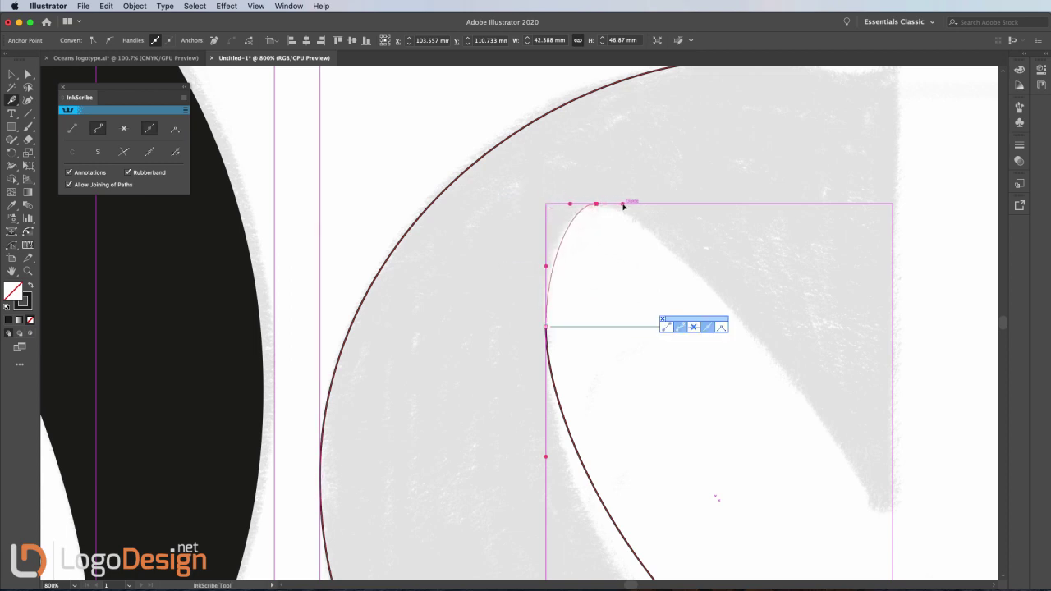
left_click_drag(673, 237, 534, 192)
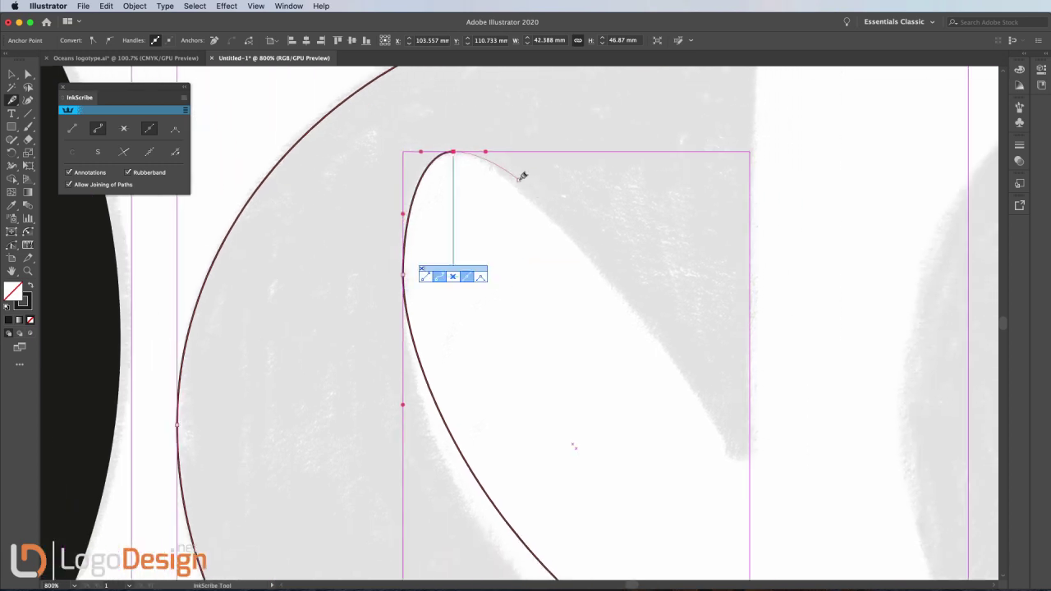
left_click_drag(728, 448, 729, 542)
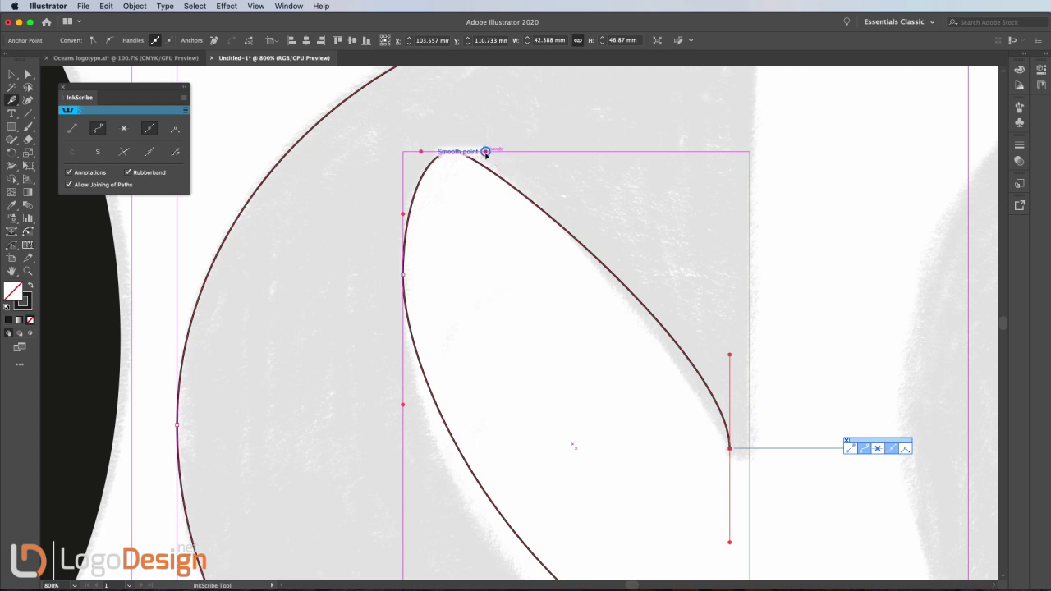
left_click_drag(485, 151, 552, 151)
Undo a stray point move, zoom out, and finish the path at the c's top notch
left_click_drag(731, 355, 735, 344)
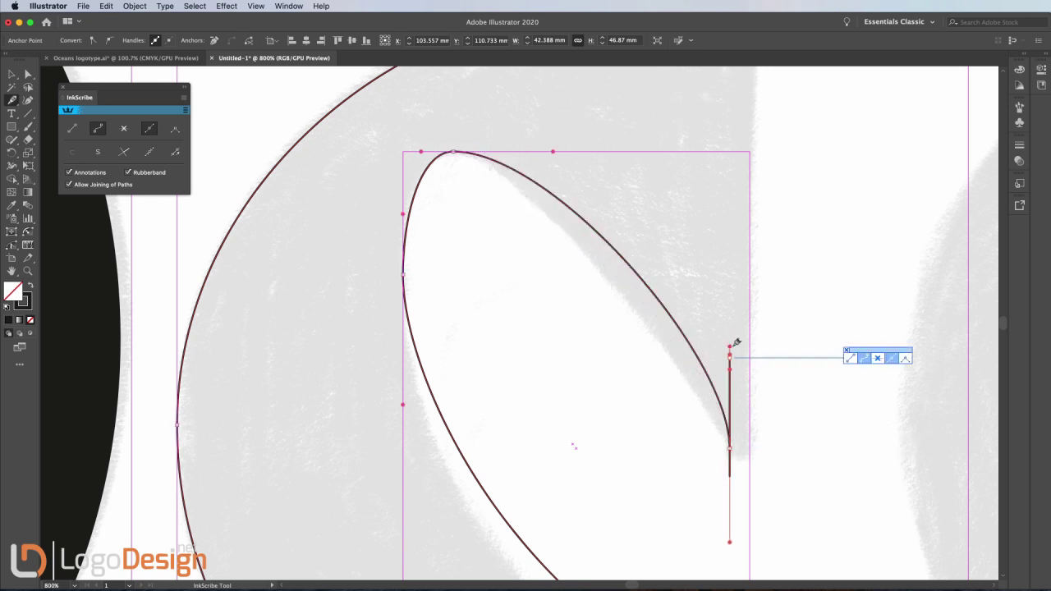
key("super+z")
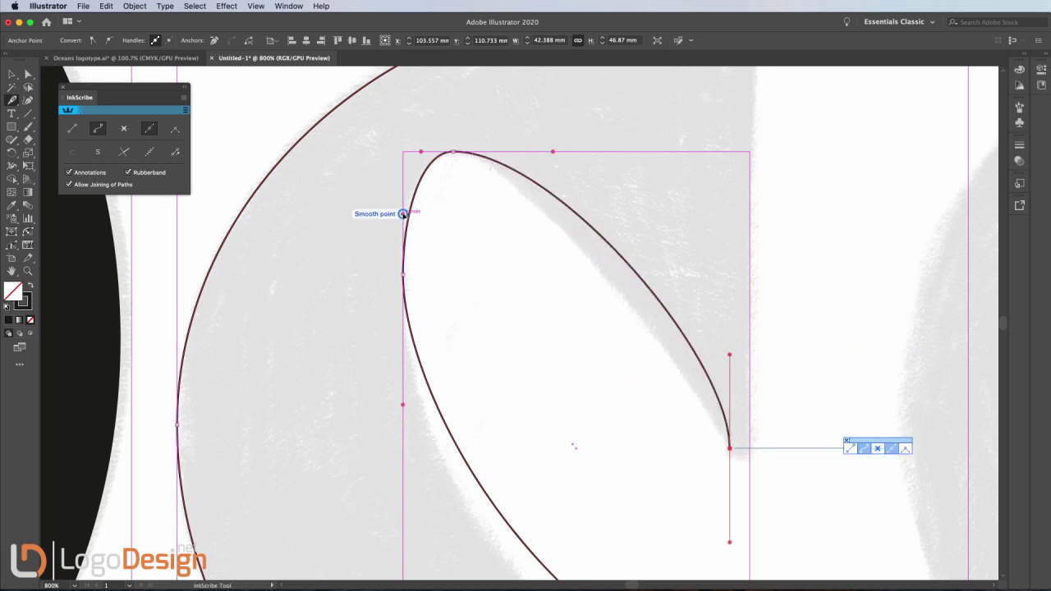
left_click_drag(621, 248, 554, 234)
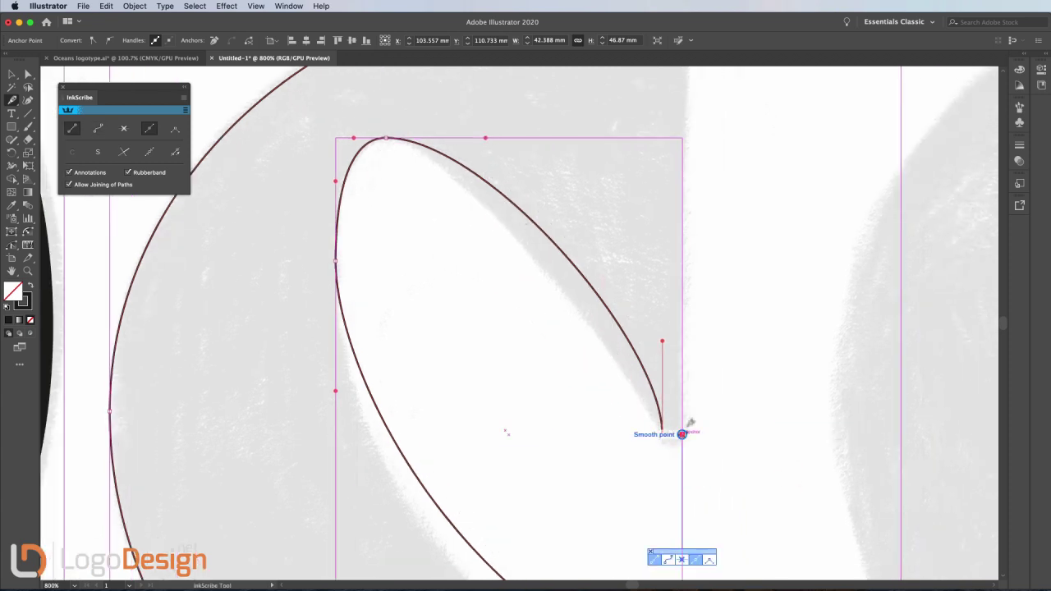
key("super+minus")
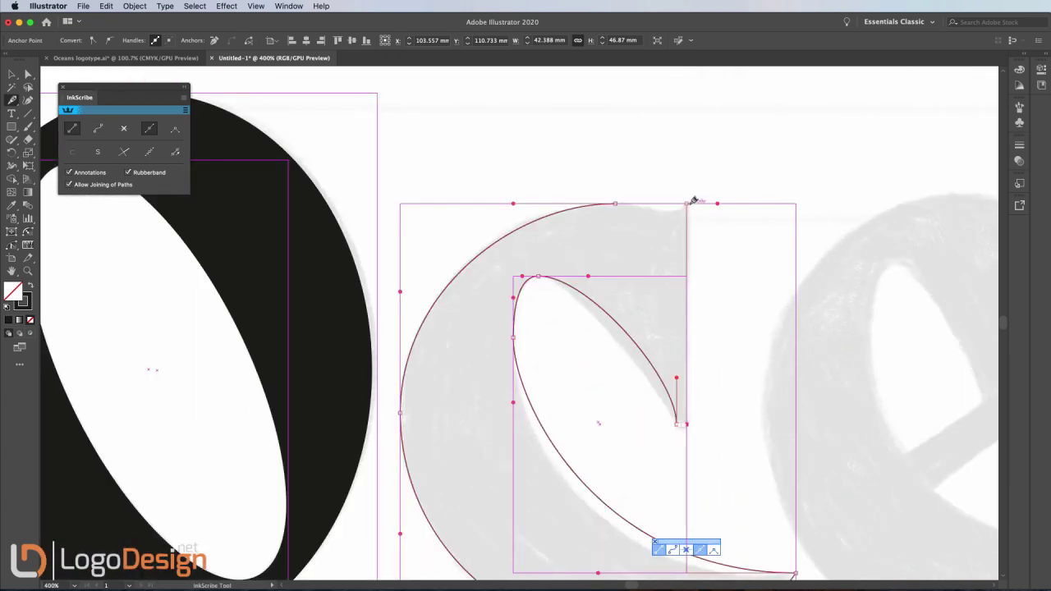
left_click_drag(672, 212, 630, 202)
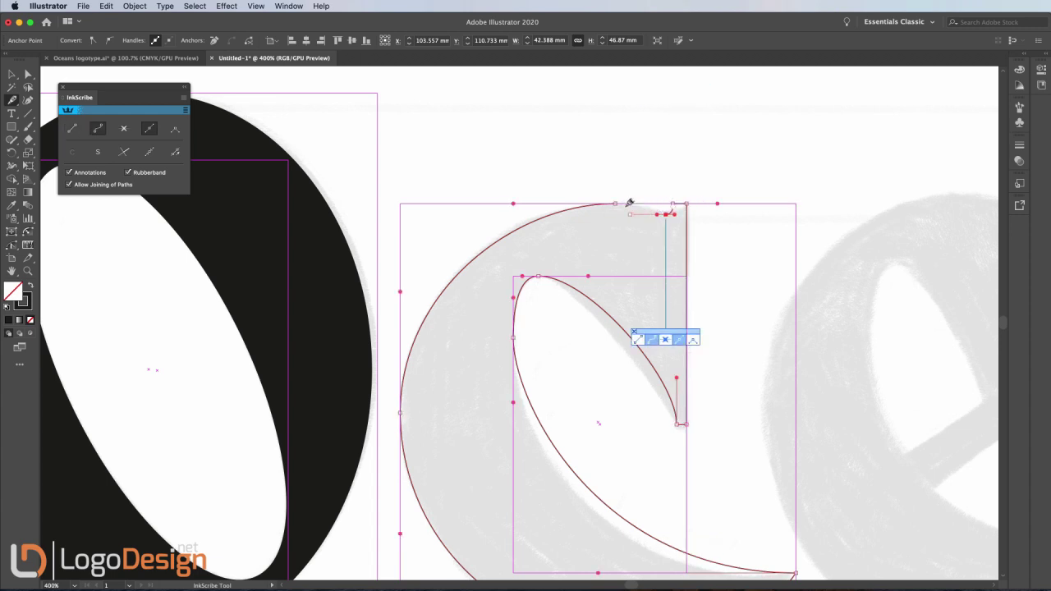
key("super+minus")
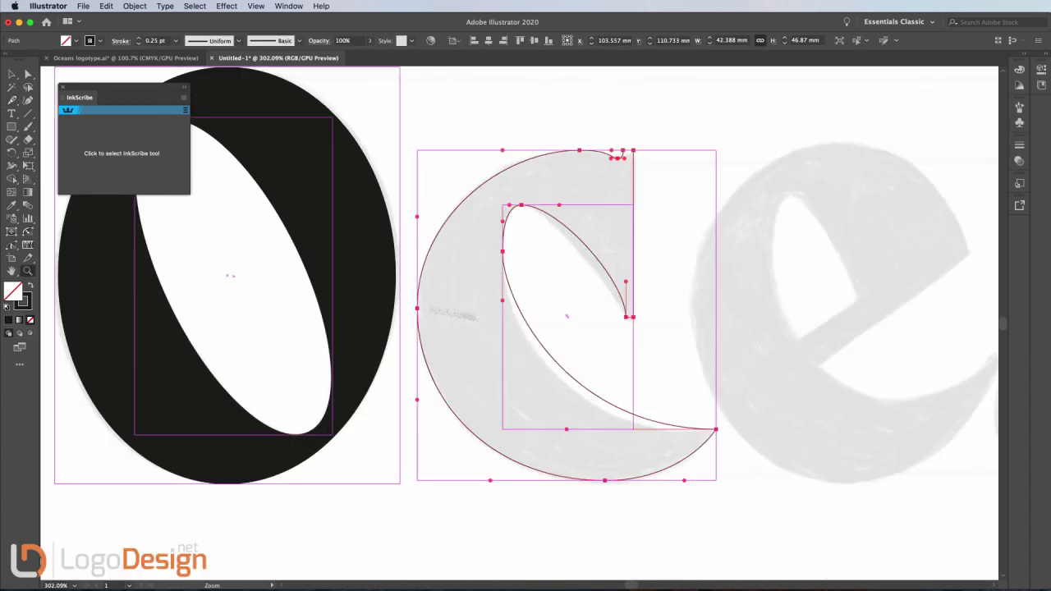
Lower and shift left the c's inner-curve anchor points to fit the sketch
left_click(181, 171)
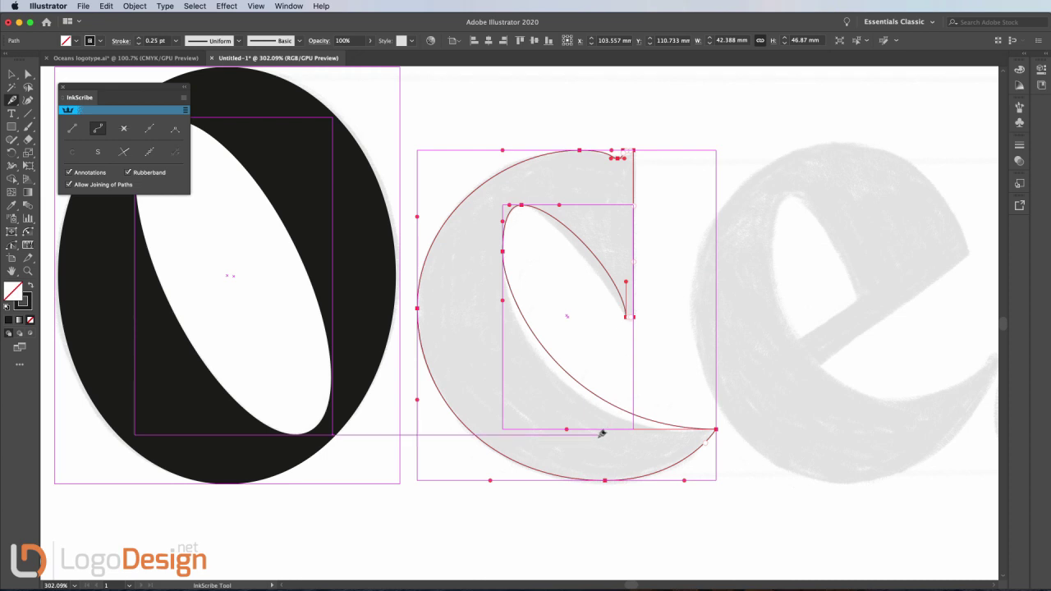
left_click_drag(509, 295, 503, 333)
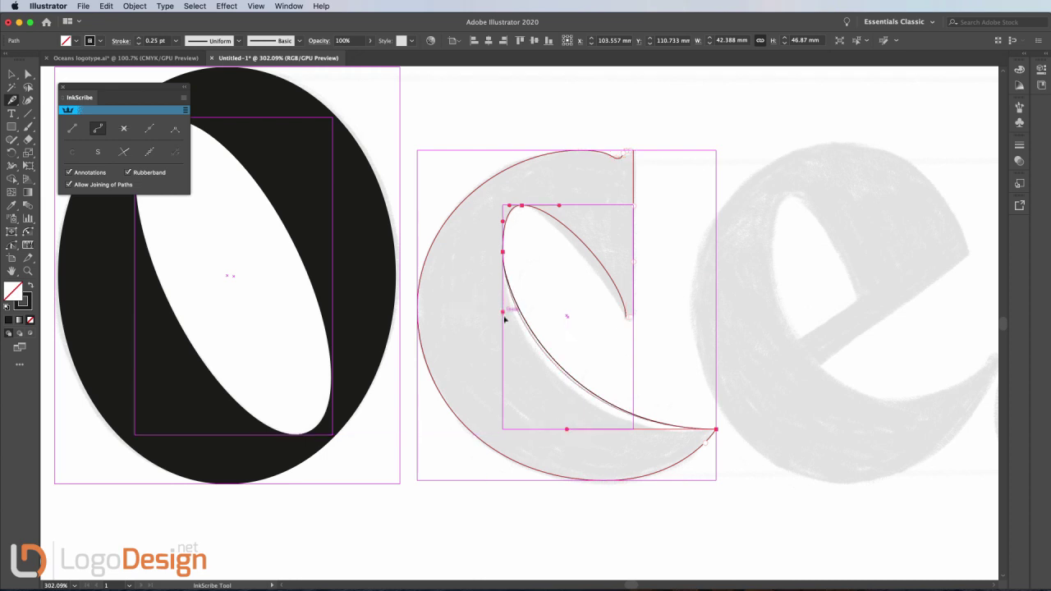
left_click(715, 431)
left_click_drag(566, 428, 553, 433)
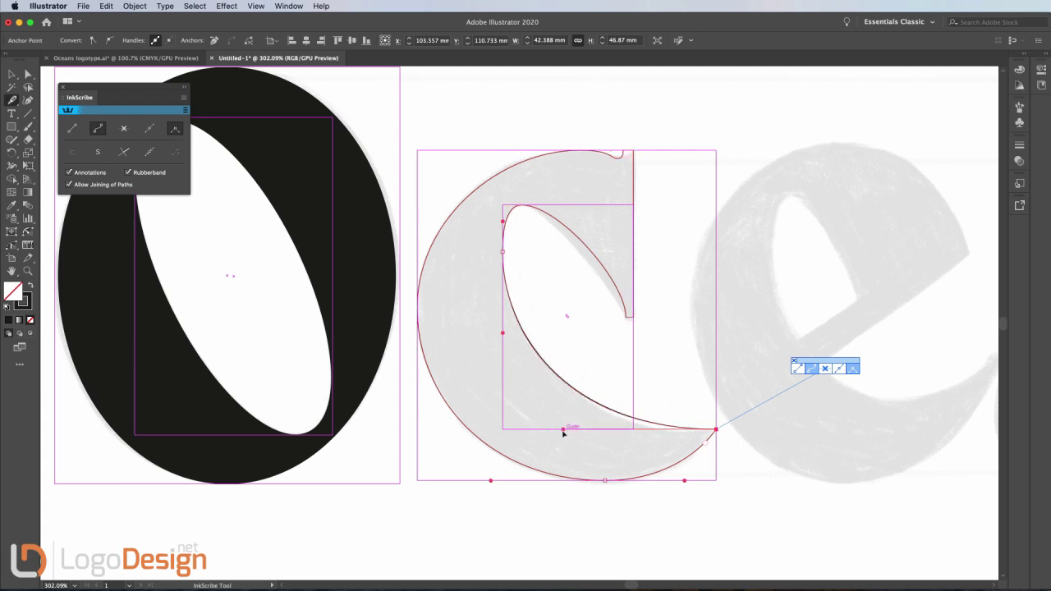
Reshape the c's top outer arc into a small rounded notch, then zoom out to view the lettering
left_click_drag(634, 438, 662, 441)
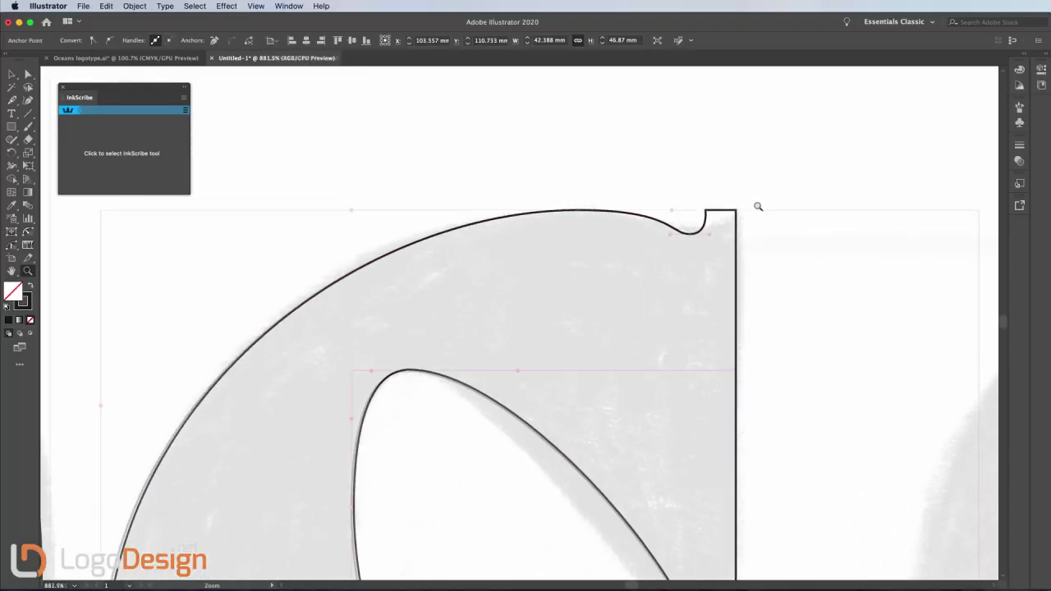
left_click(124, 153)
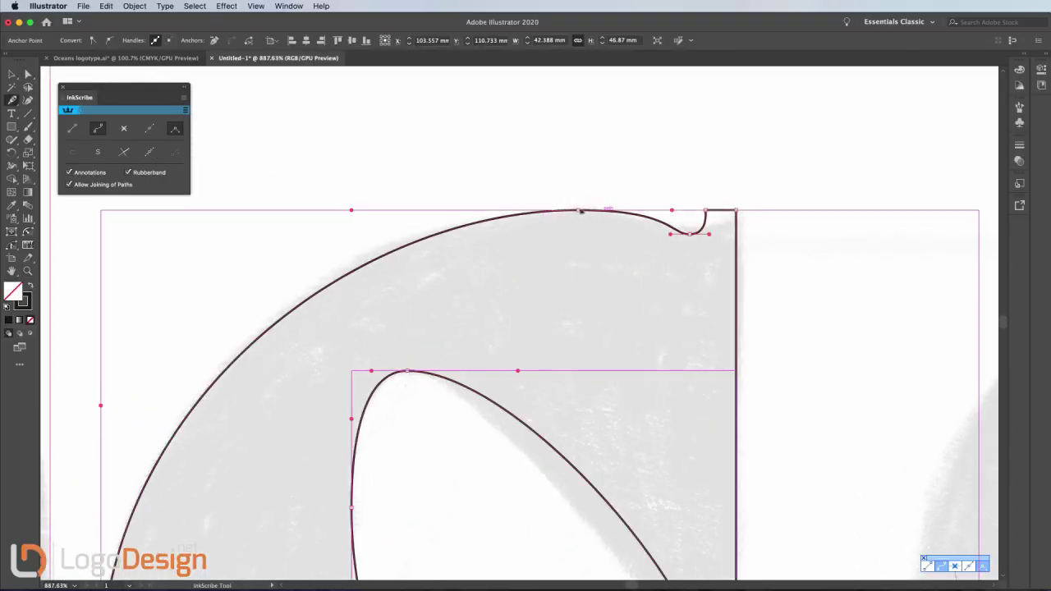
left_click_drag(578, 211, 573, 211)
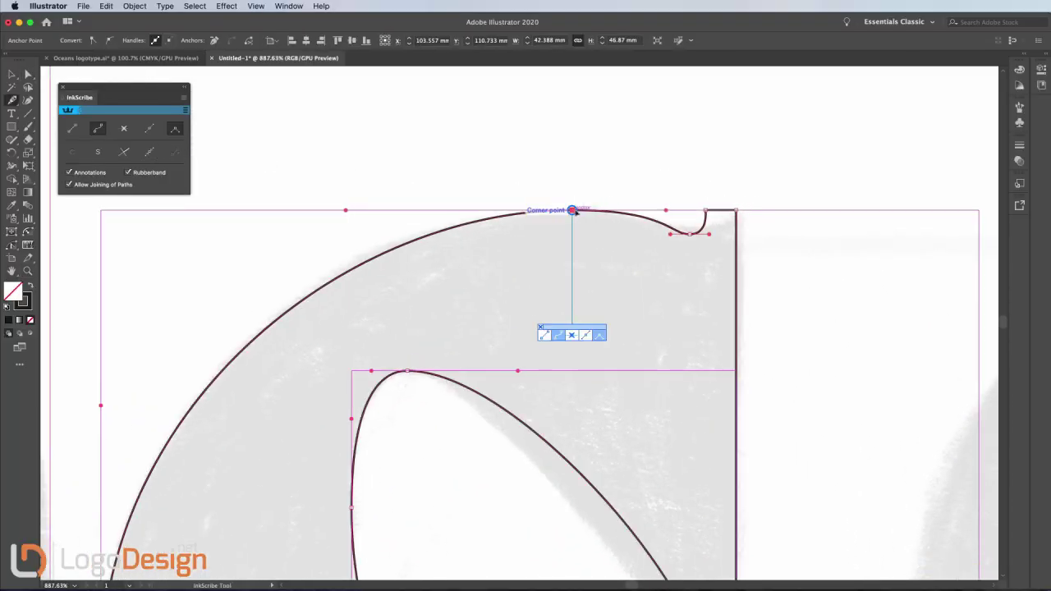
left_click(690, 235)
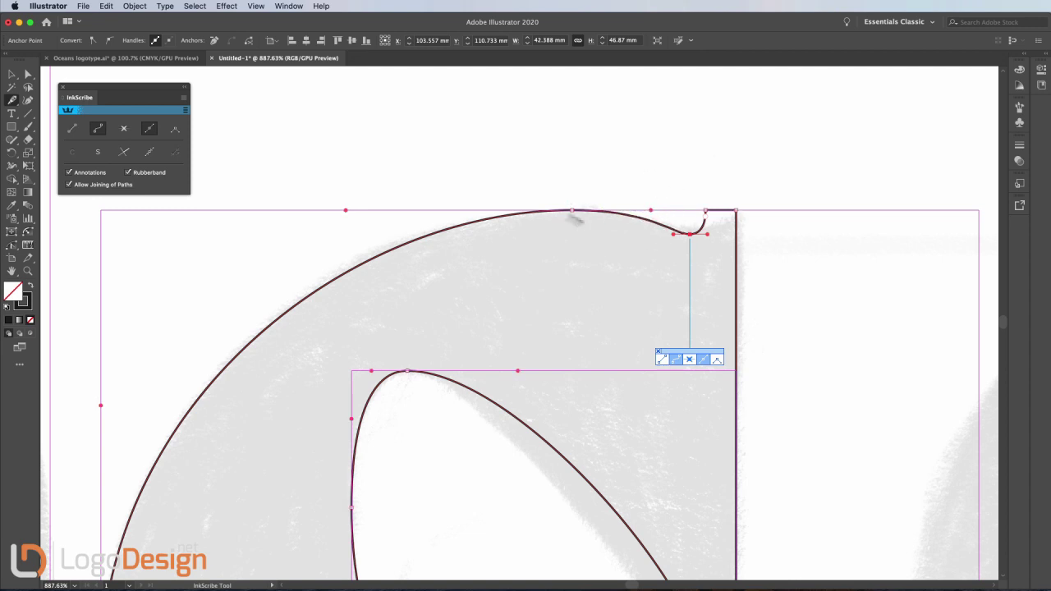
left_click_drag(345, 211, 320, 210)
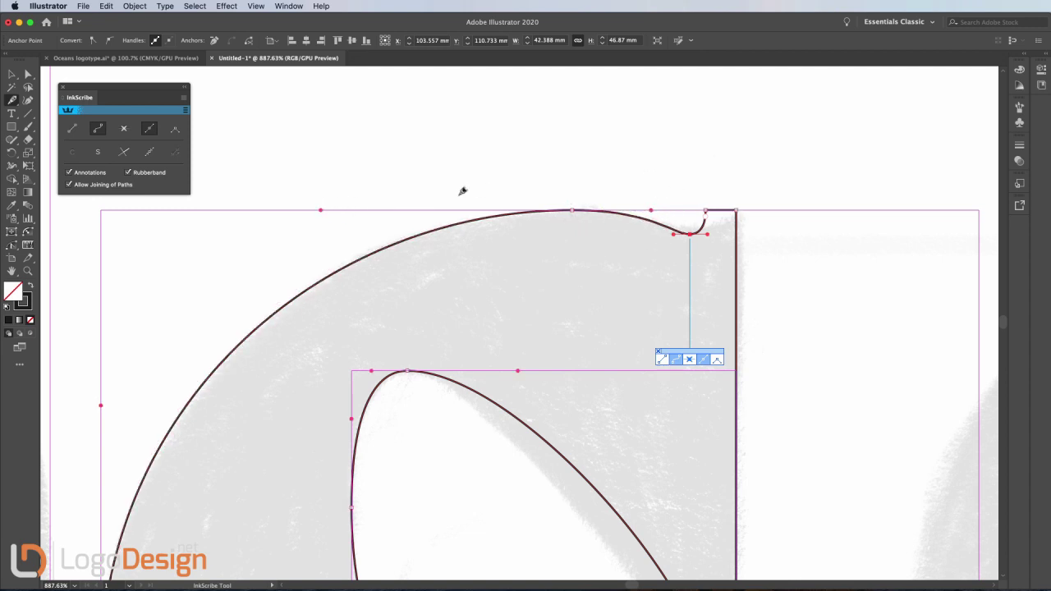
left_click(573, 210)
key("Down")
key("z")
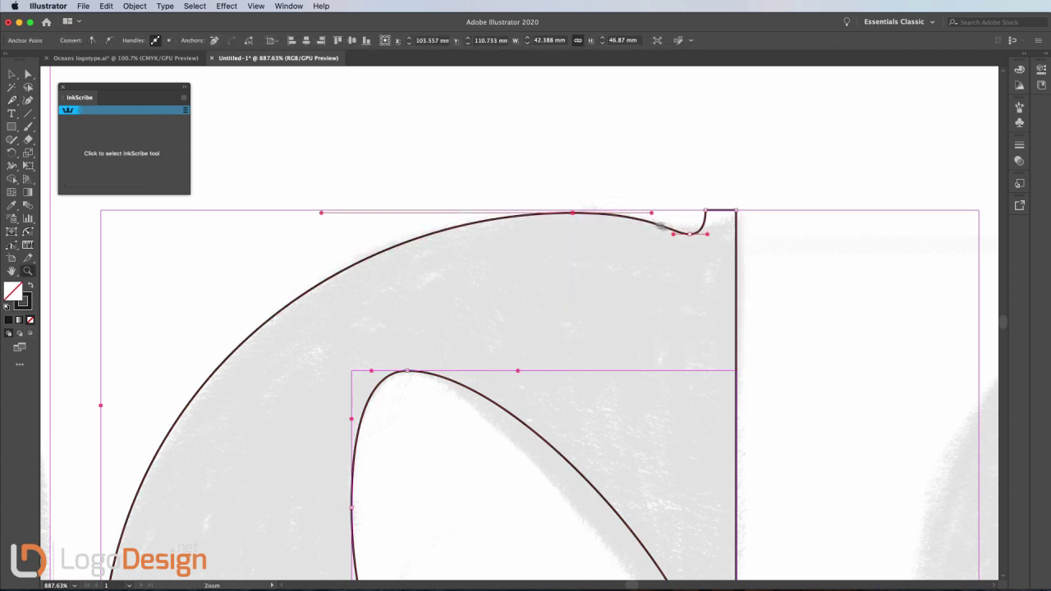
mouse_move(693, 232)
left_mouse_down()
mouse_move(447, 263)
mouse_move(473, 263)
left_mouse_up()
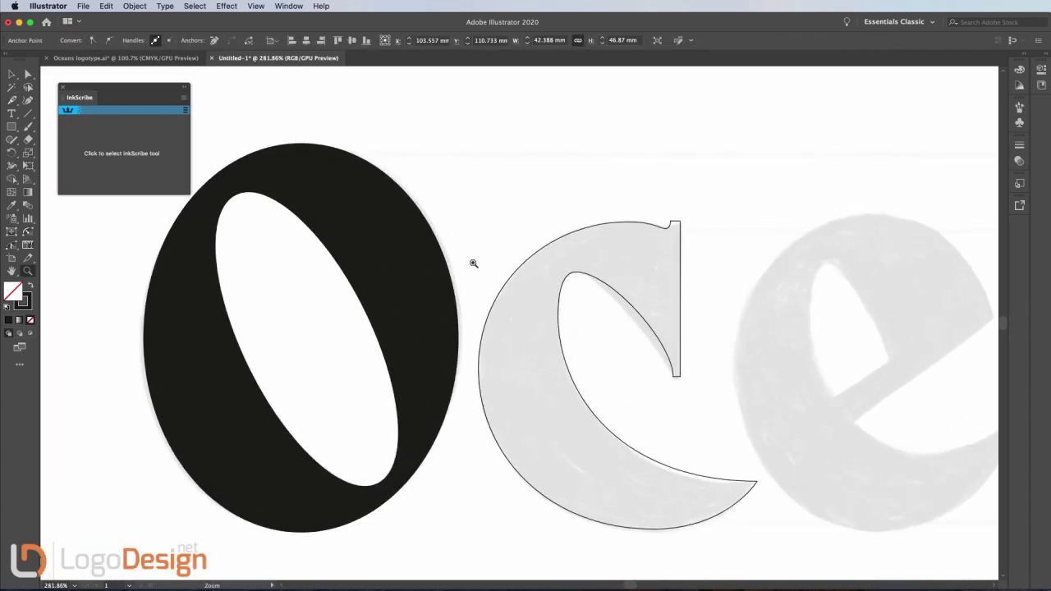